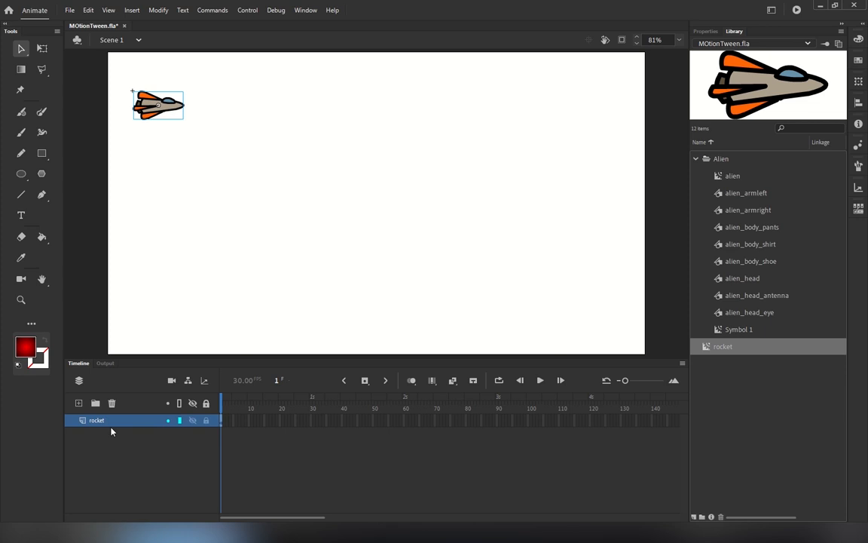
Add a new layer above the existing rocket layer and name it rocket.
click(78, 403)
double_click(102, 422)
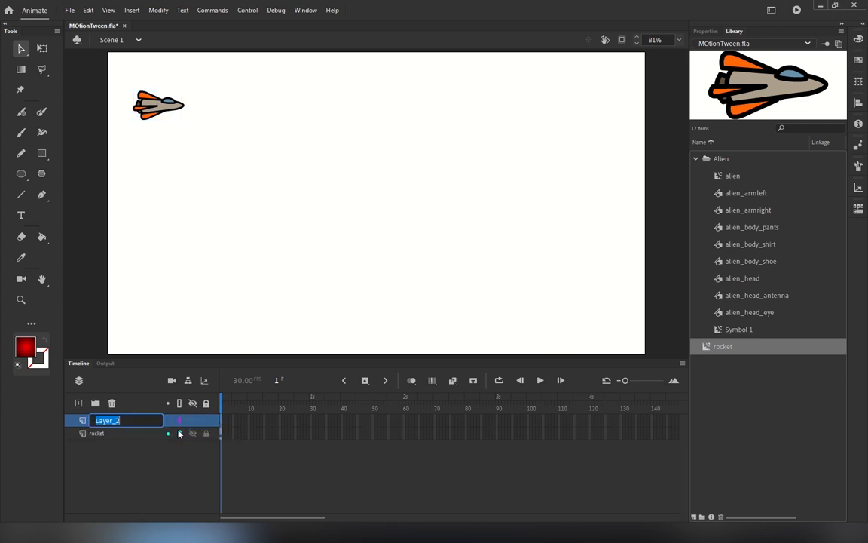
text(rocket)
key(Return)
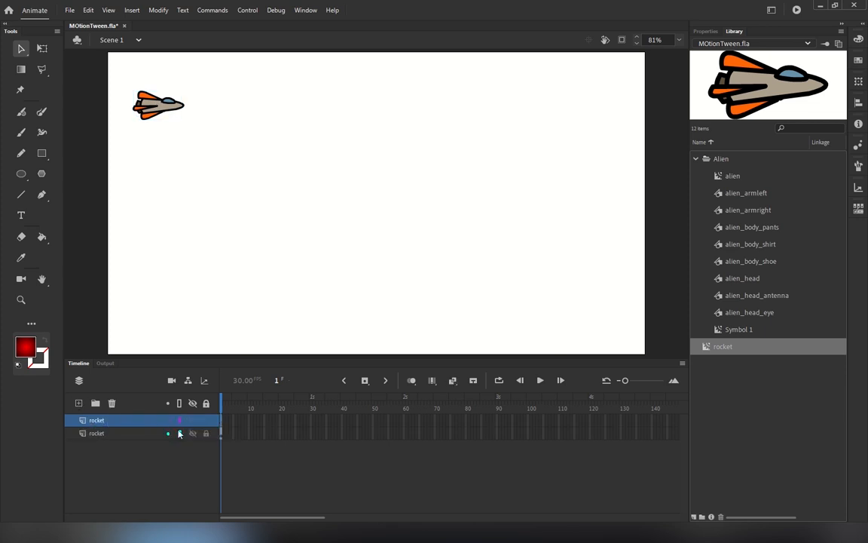
Try to rename the lower layer, which holds the rocket artwork, as rocket-edit.
double_click(109, 433)
text(-editd)
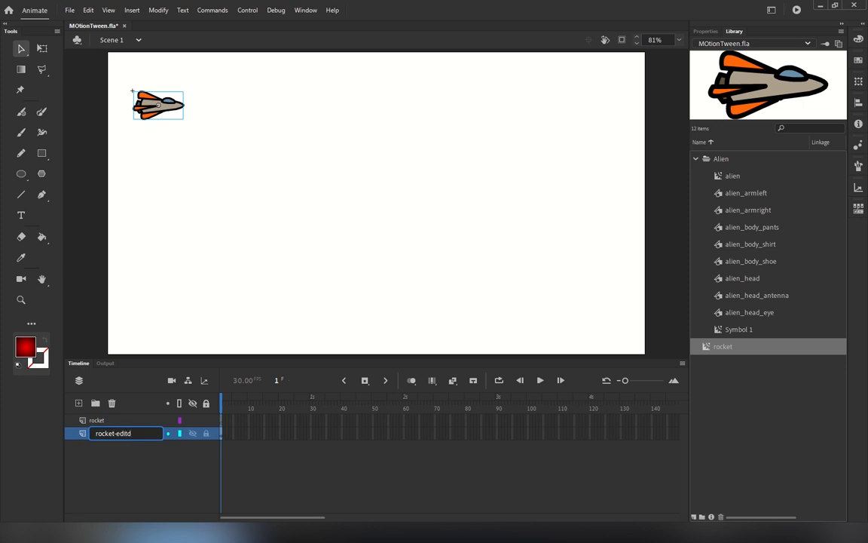
key(BackSpace)
key(Return)
click(534, 291)
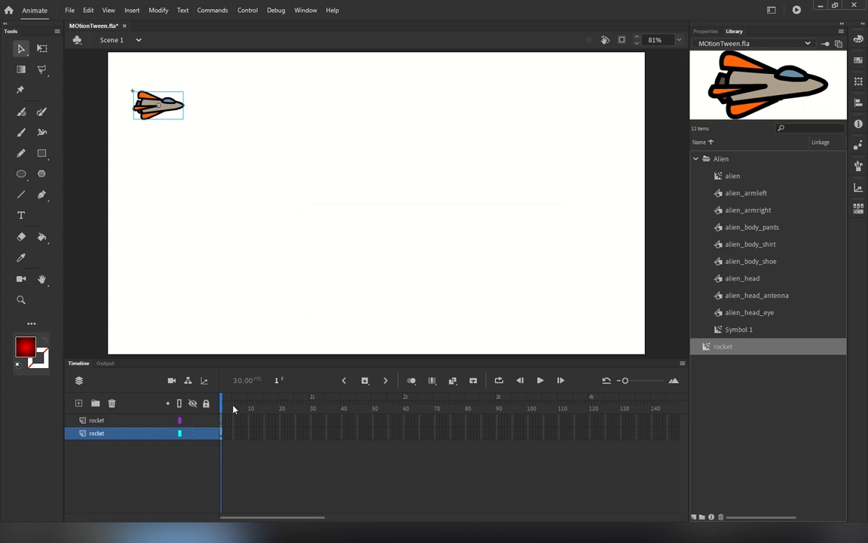
Rename the layer with the rocket artwork as rocketEdit, move it above the empty rocket layer, and check its content by toggling visibility.
double_click(110, 434)
click(144, 432)
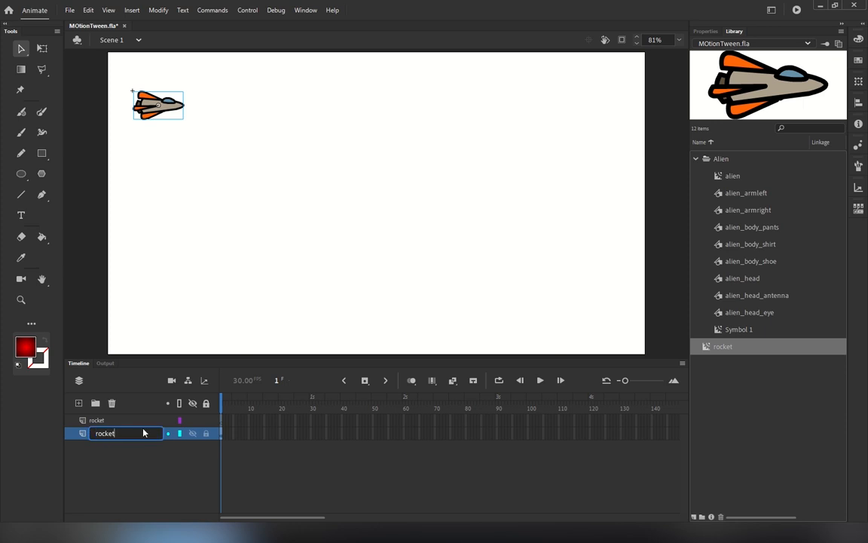
text(Edit)
key(Return)
drag(129, 437, 133, 419)
click(192, 419)
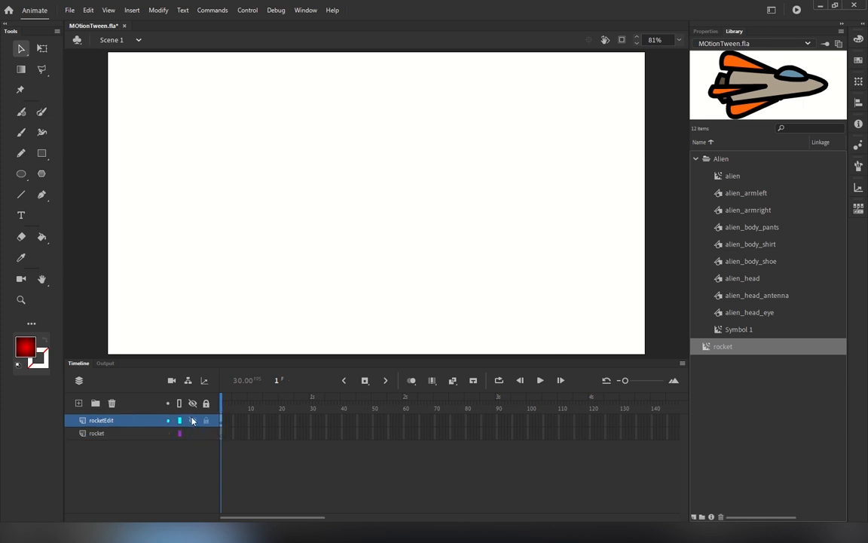
click(193, 420)
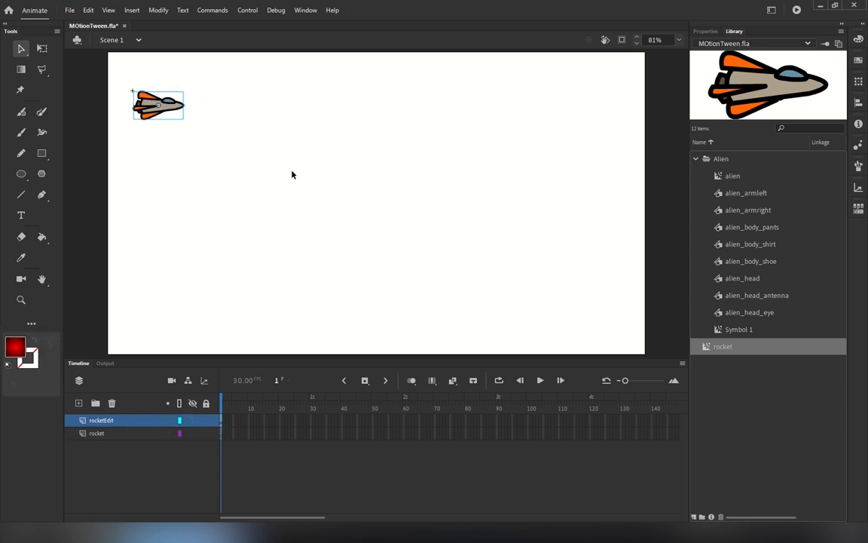
Place an instance of the rocket library symbol on the rocket layer near the stage's lower-left corner.
click(151, 433)
drag(709, 347, 148, 296)
Select both rockets on the stage and set the X position of the joint selection to 30.
drag(211, 73, 115, 313)
click(706, 32)
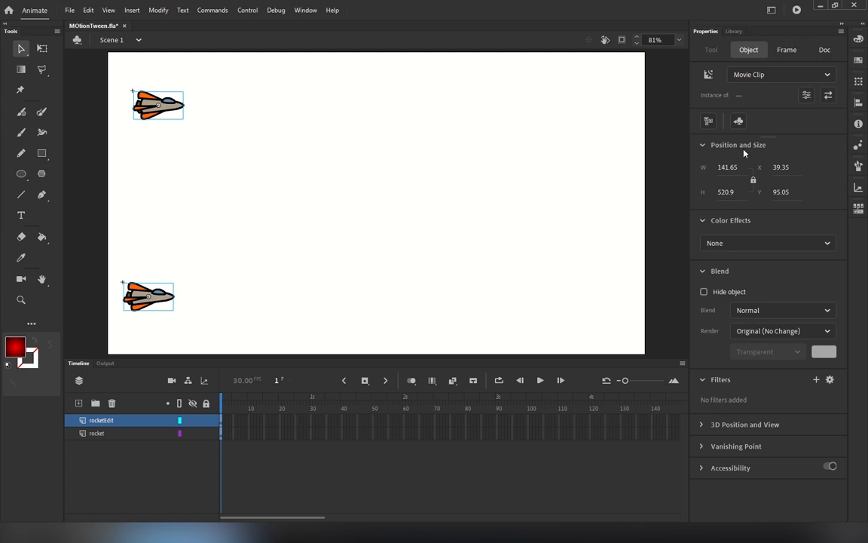
click(779, 167)
text(30)
key(Return)
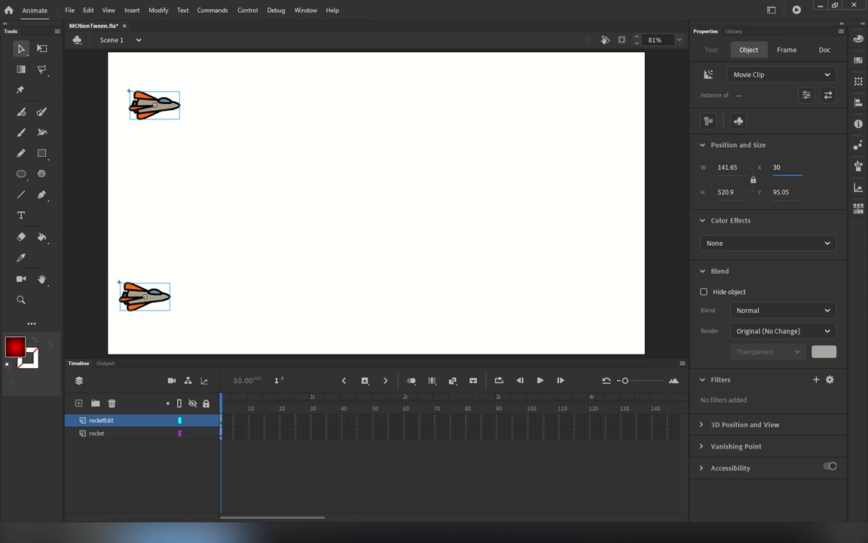
Set the X position of the lower rocket and of the upper rocket individually to 30.
click(312, 269)
click(167, 298)
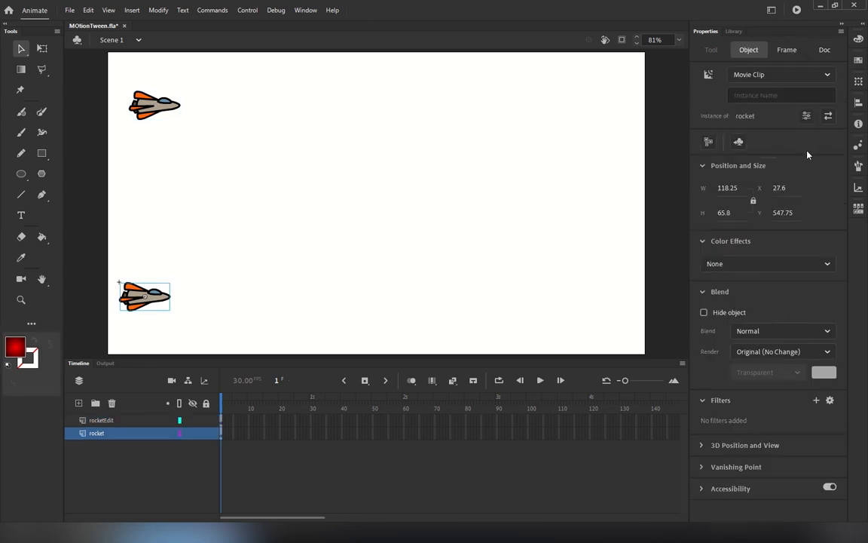
click(781, 189)
text(30)
key(Return)
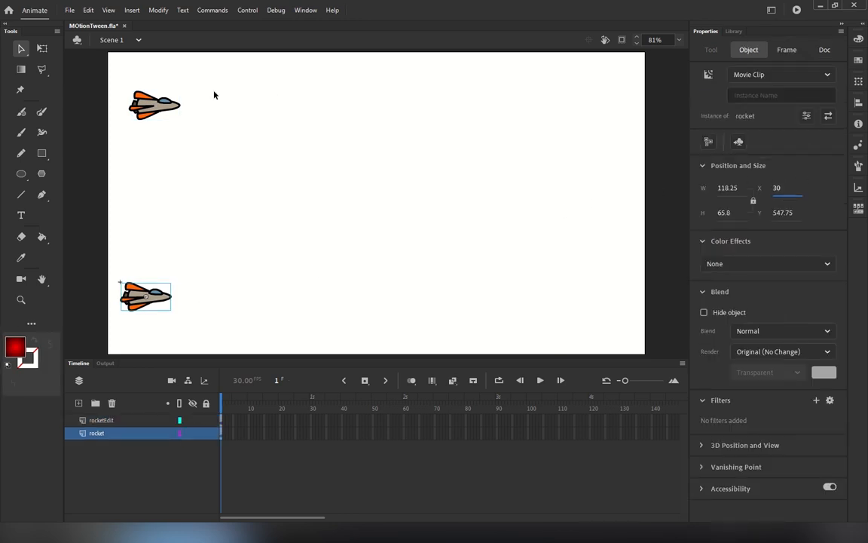
click(161, 119)
click(779, 188)
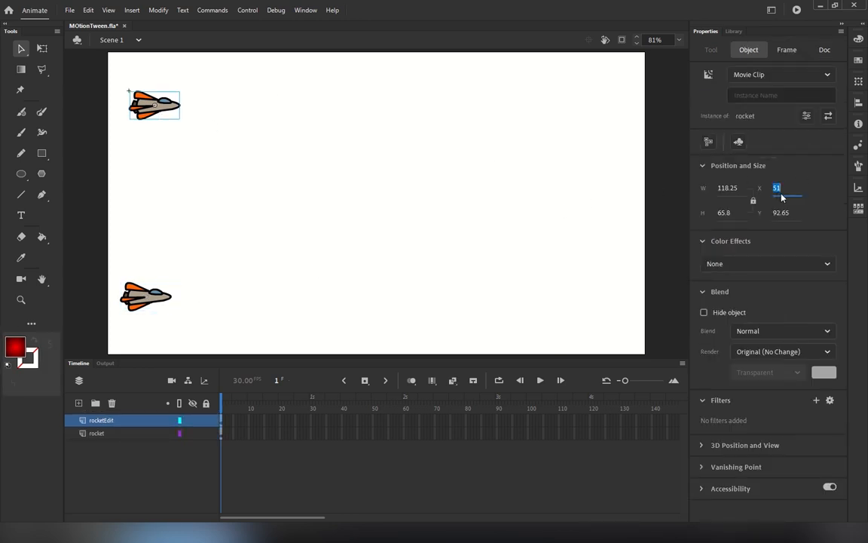
key(Return)
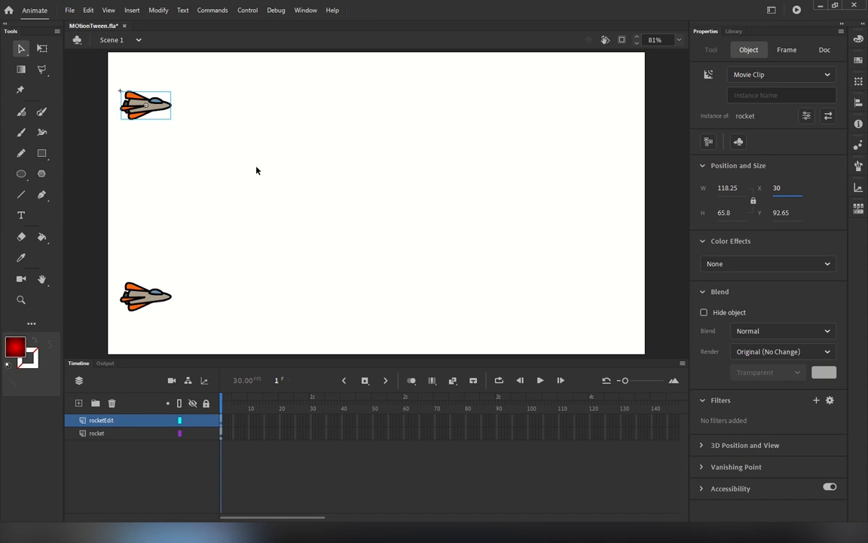
Set the upper rocket's Y position to 100 and the lower rocket's Y position to 550.
click(393, 173)
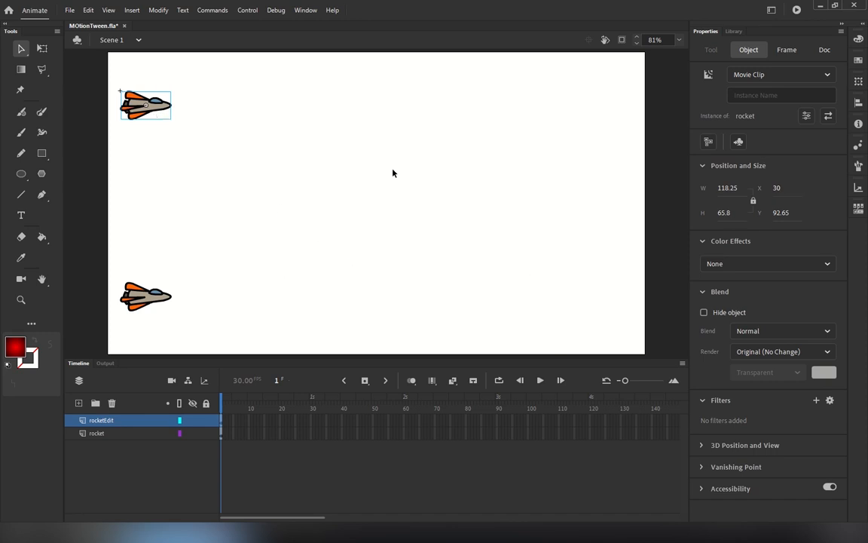
click(781, 213)
text(100)
key(Return)
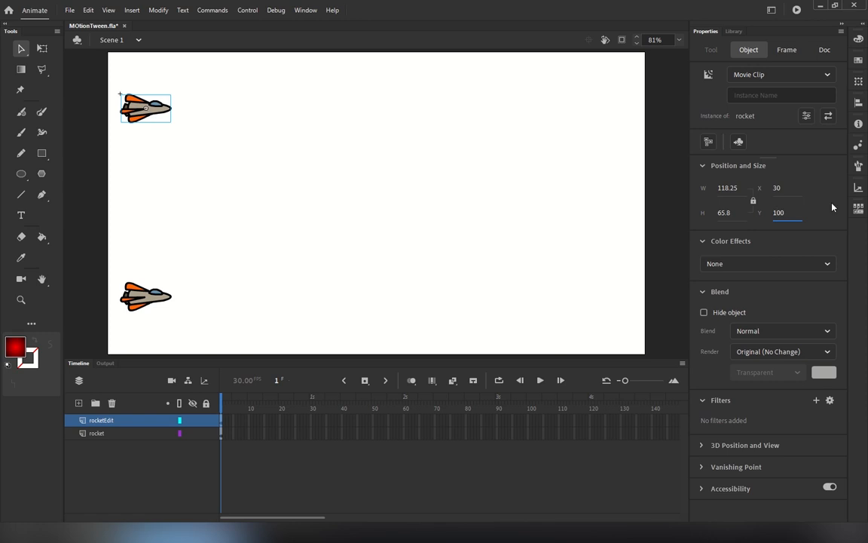
click(136, 290)
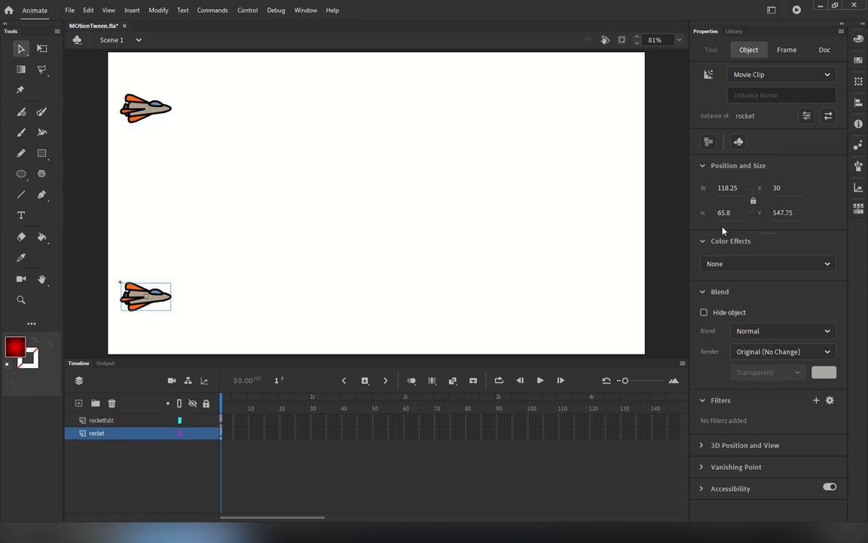
click(777, 215)
text(550)
key(Return)
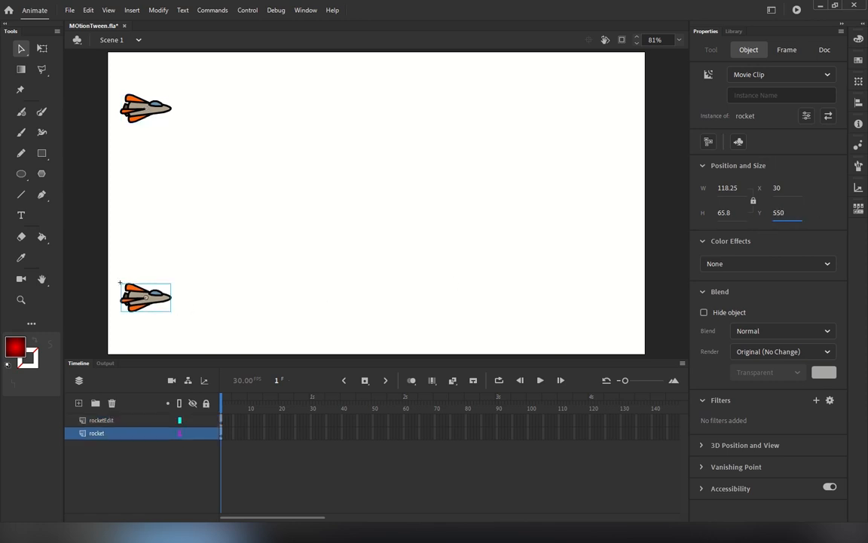
Create a motion tween on the upper rocket in the rocketEdit layer.
click(155, 421)
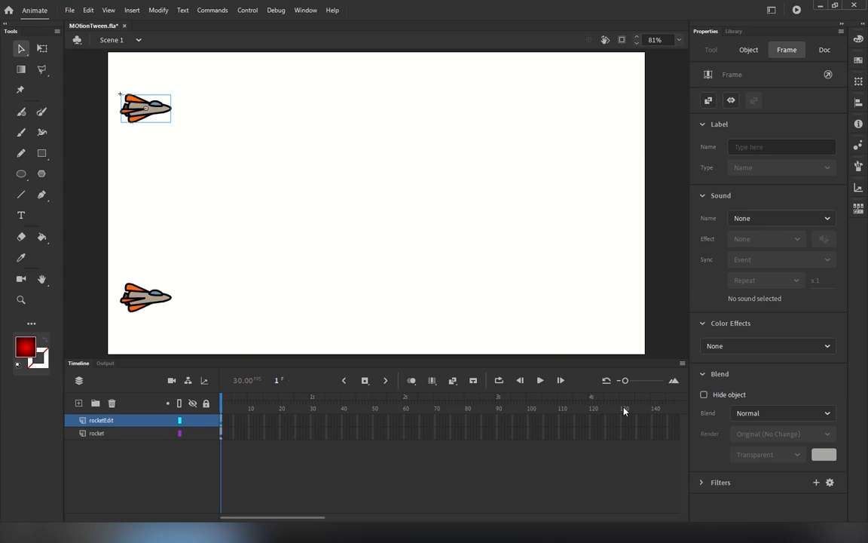
click(674, 380)
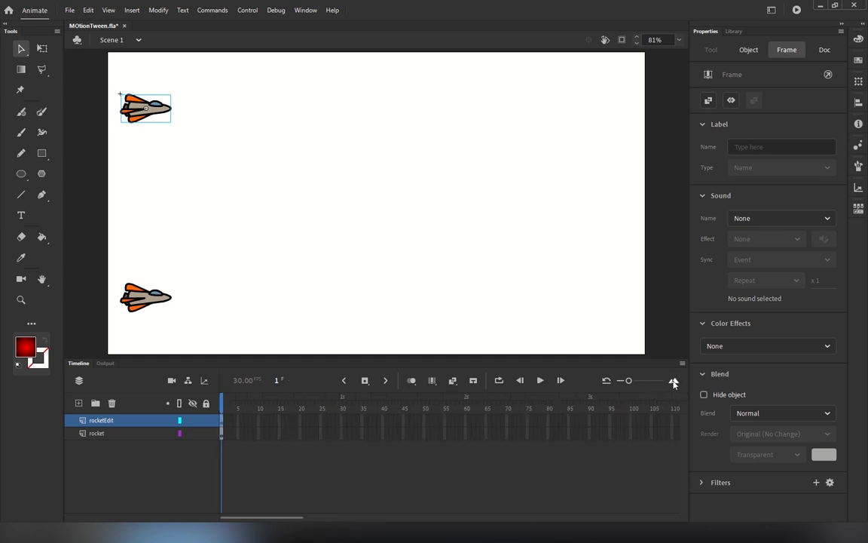
right_click(150, 114)
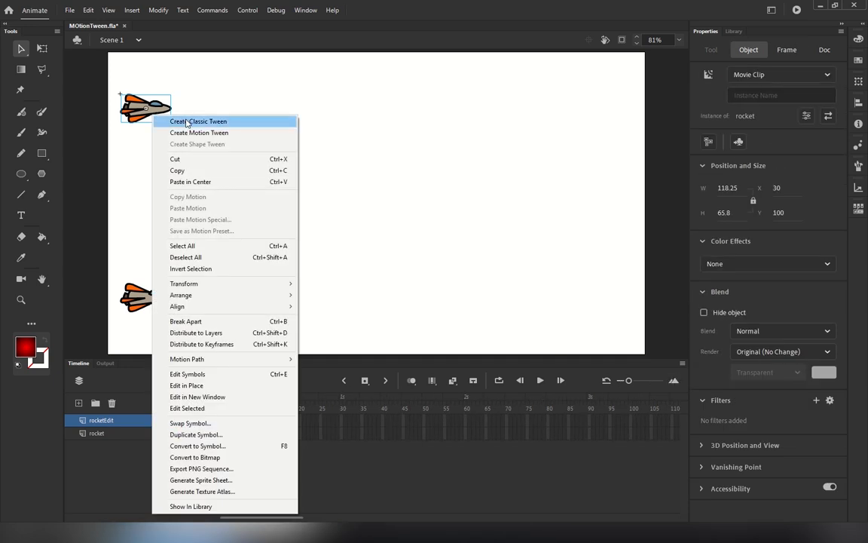
click(198, 132)
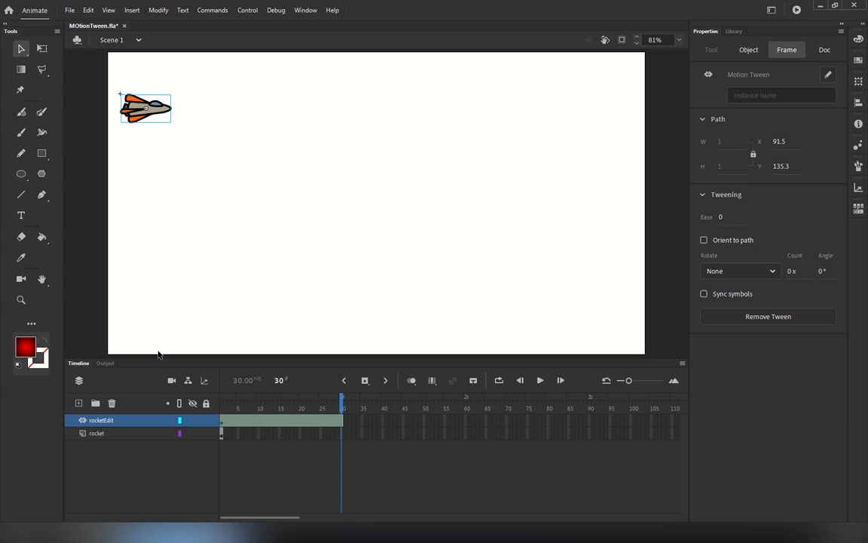
Return to frame 1 and create a motion tween on the lower rocket in the rocket layer.
click(98, 434)
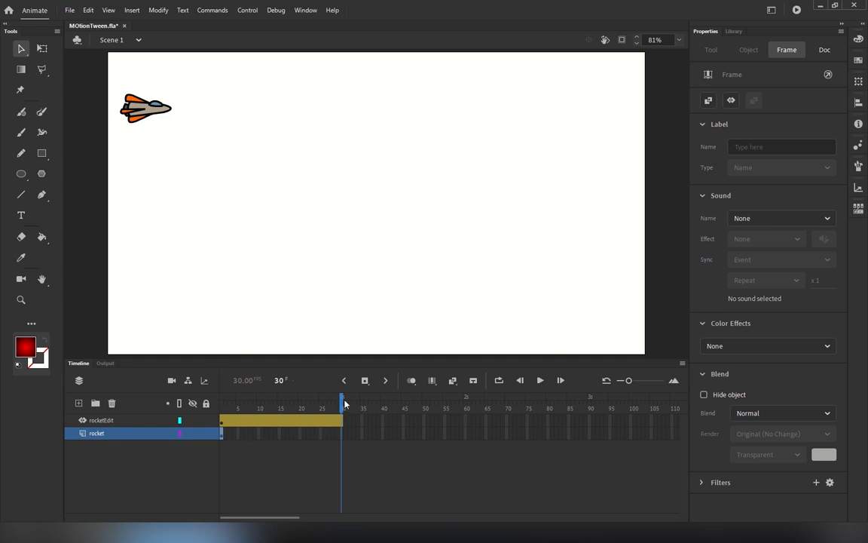
drag(342, 403, 202, 404)
click(189, 292)
right_click(156, 298)
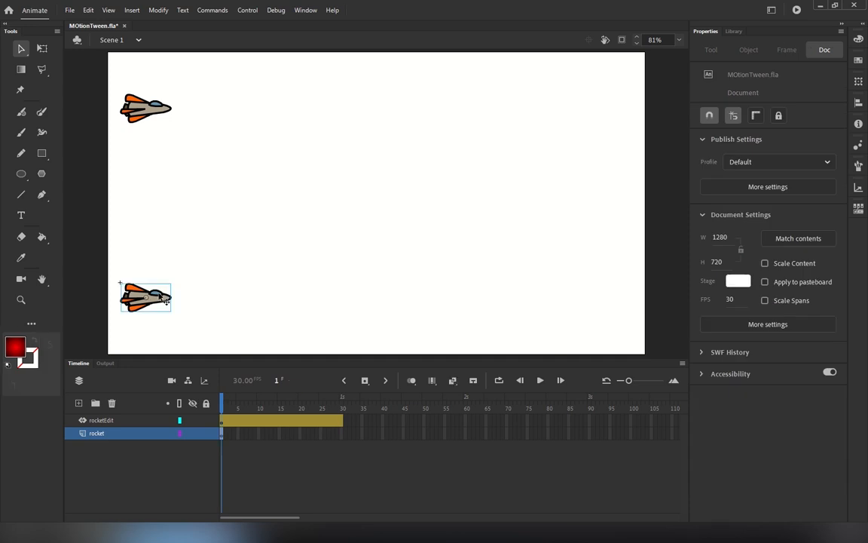
click(202, 141)
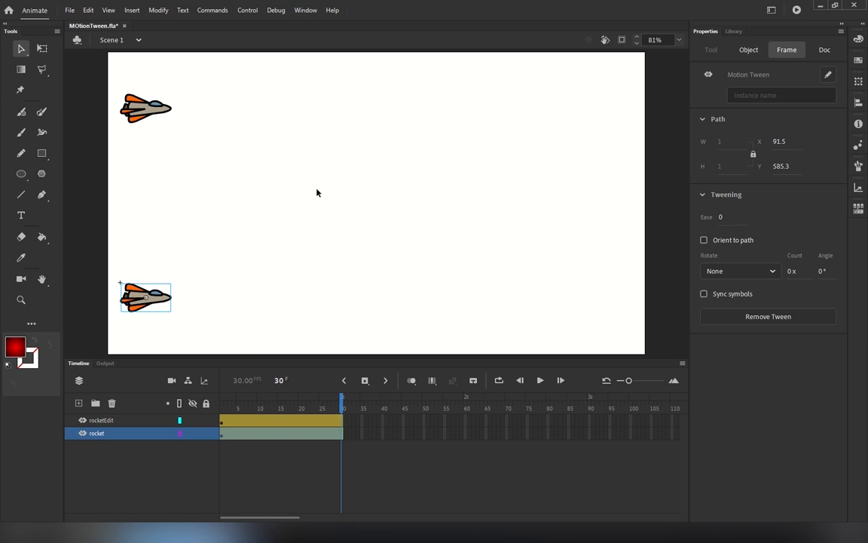
At frame 30, move both rockets across the stage together and set their X position to 1000.
drag(206, 85, 564, 315)
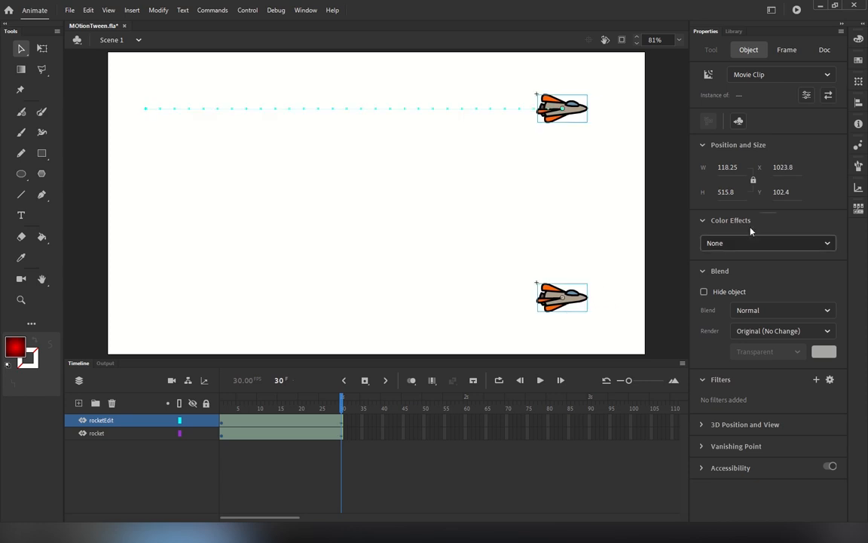
click(781, 168)
text(1)
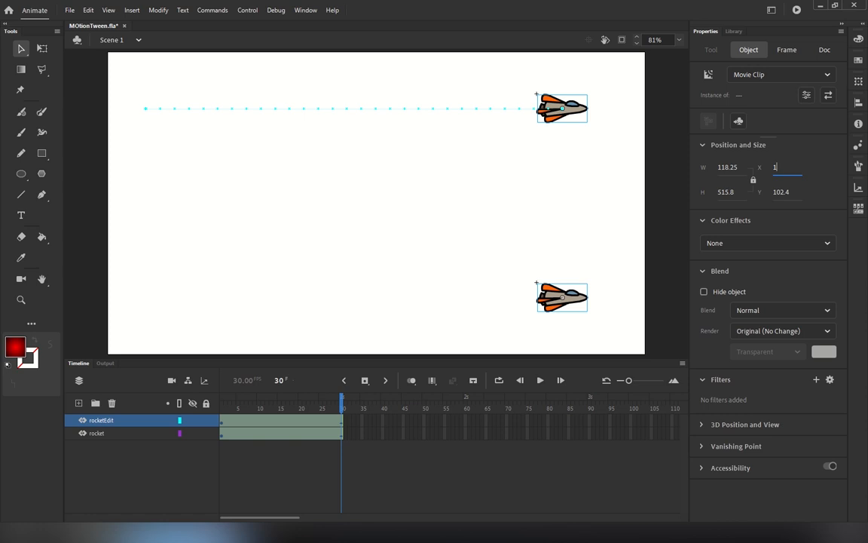
text(000)
key(Return)
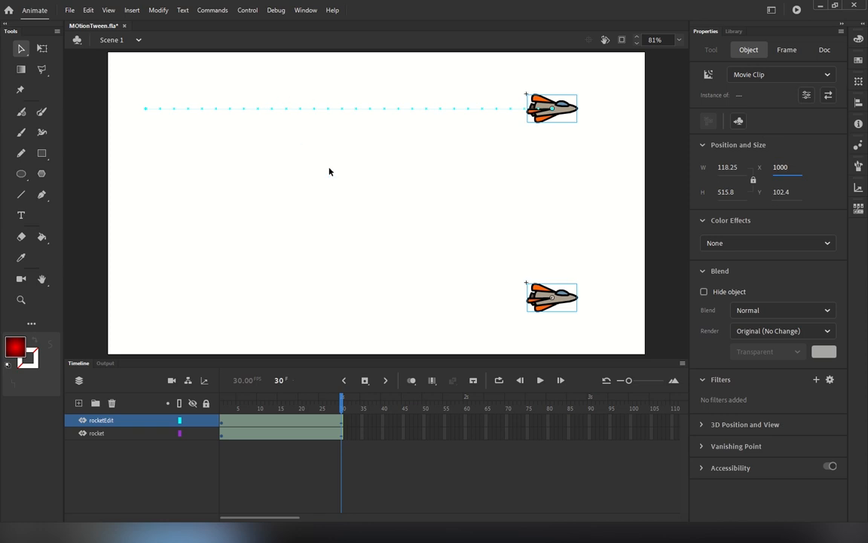
click(296, 158)
Play back the rocket animation from frame 1 and stretch the rocketEdit layer's tween span to end at frame 60.
drag(344, 408, 180, 414)
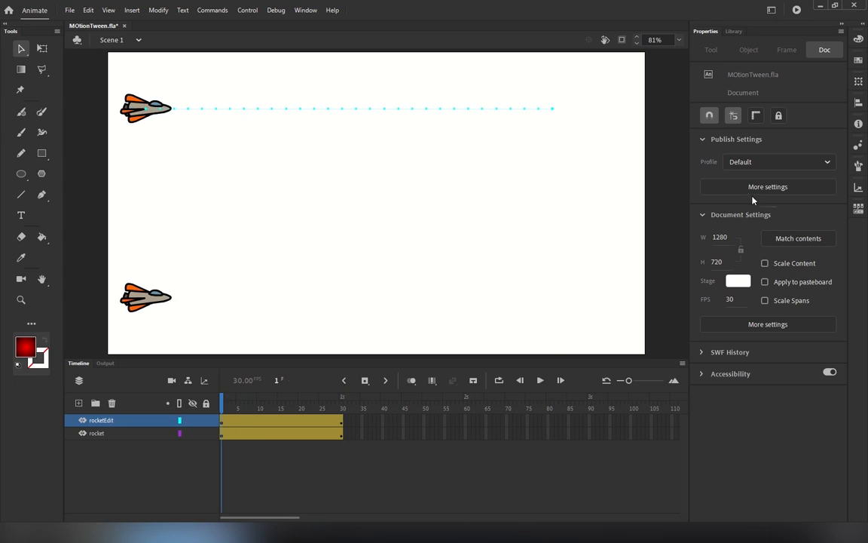
click(540, 380)
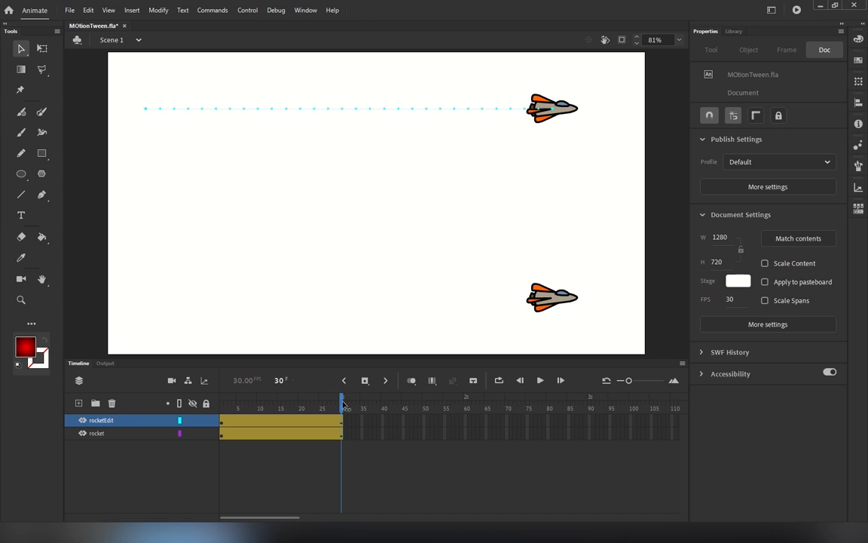
drag(343, 405, 286, 407)
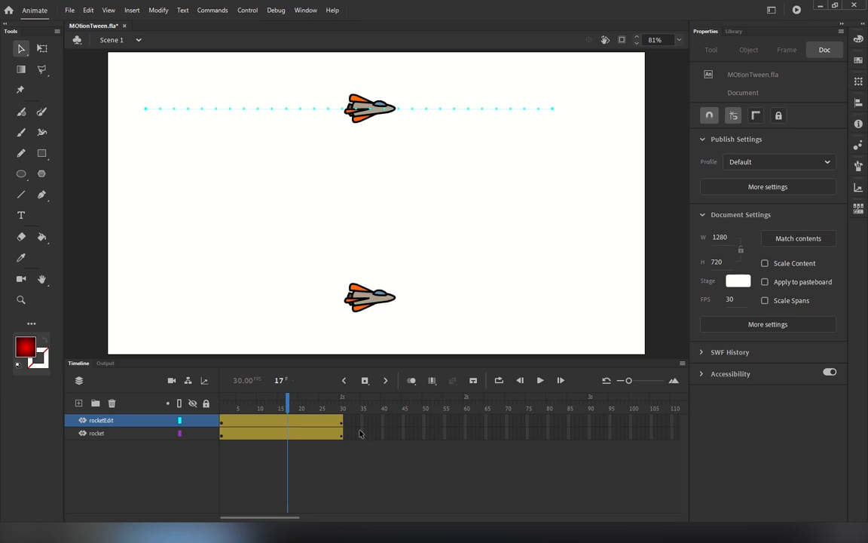
drag(343, 425, 463, 423)
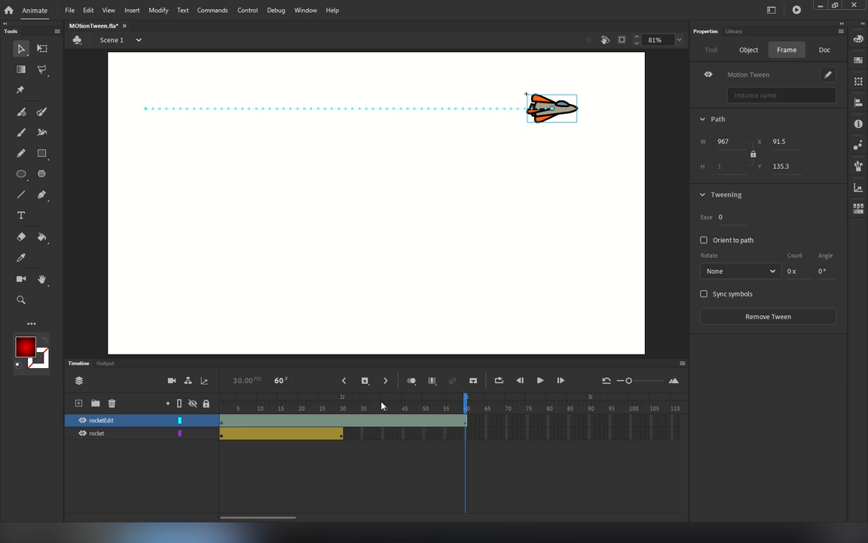
Insert frames on the rocket layer up to frame 60, and undo the insertion.
click(467, 433)
key(F5)
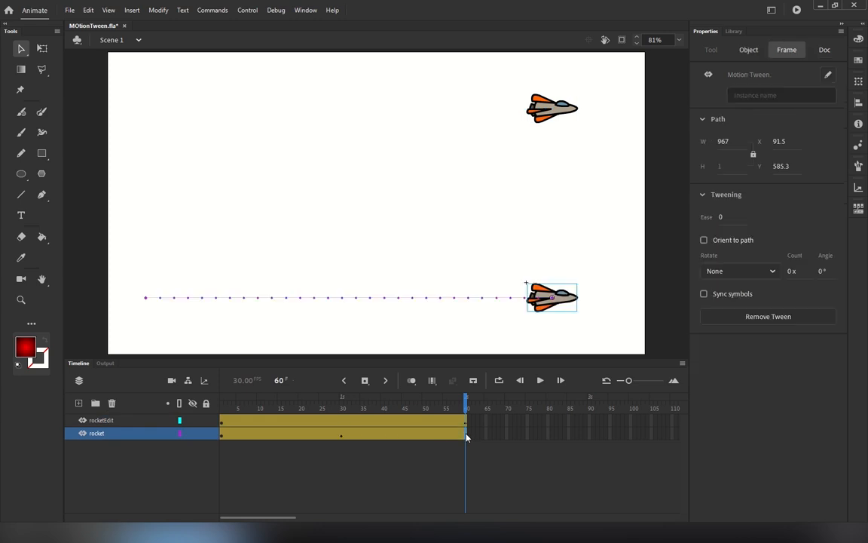
key(ctrl+z)
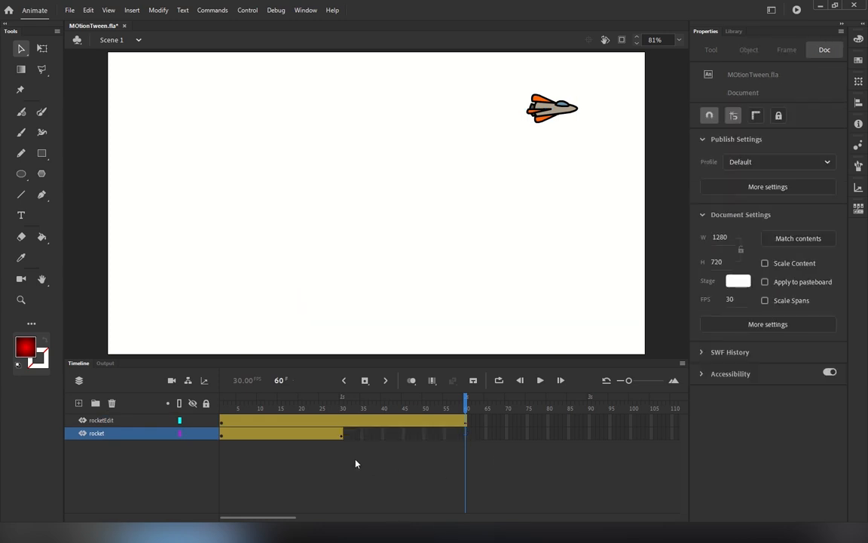
Lengthen the rocket layer's span to frame 60 without shifting its keyframe at frame 30, and scrub back to compare both rockets' motion.
drag(343, 434, 467, 434)
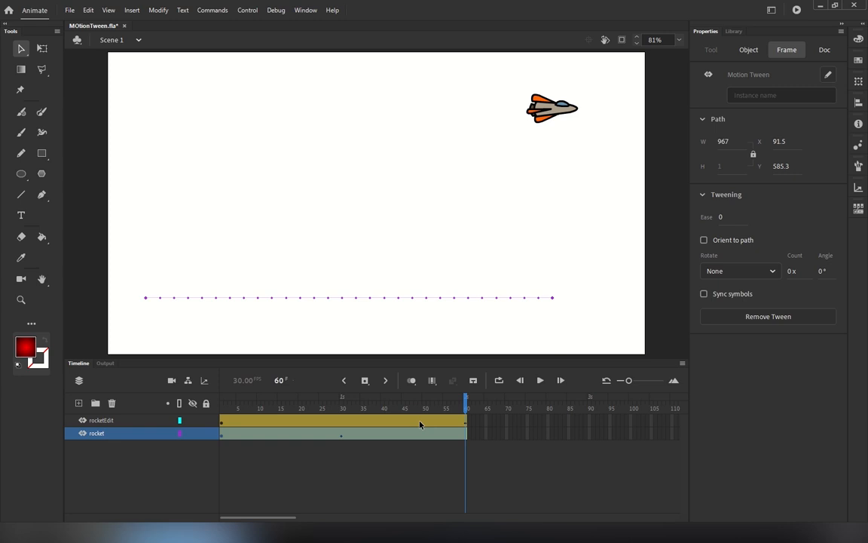
drag(466, 399, 321, 419)
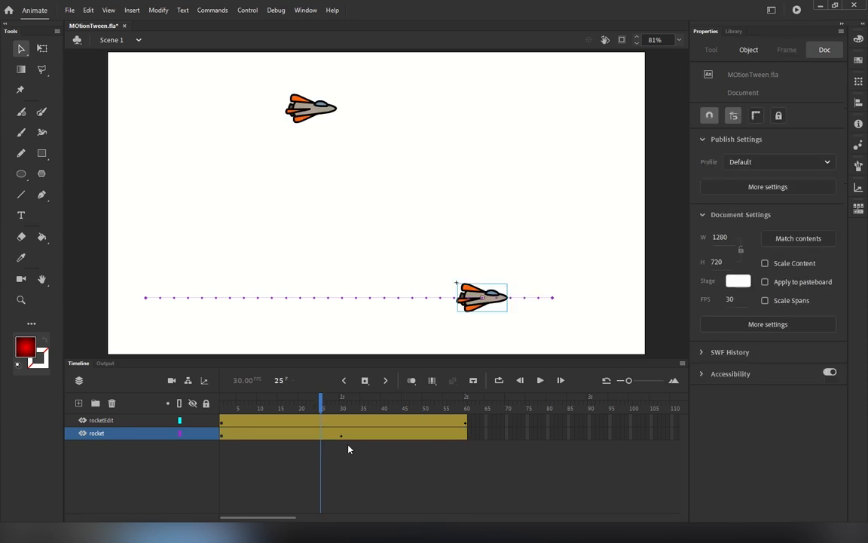
Shift the rocket layer's frame 30 keyframe to frame 60 and play both rockets back from frame 1.
click(342, 440)
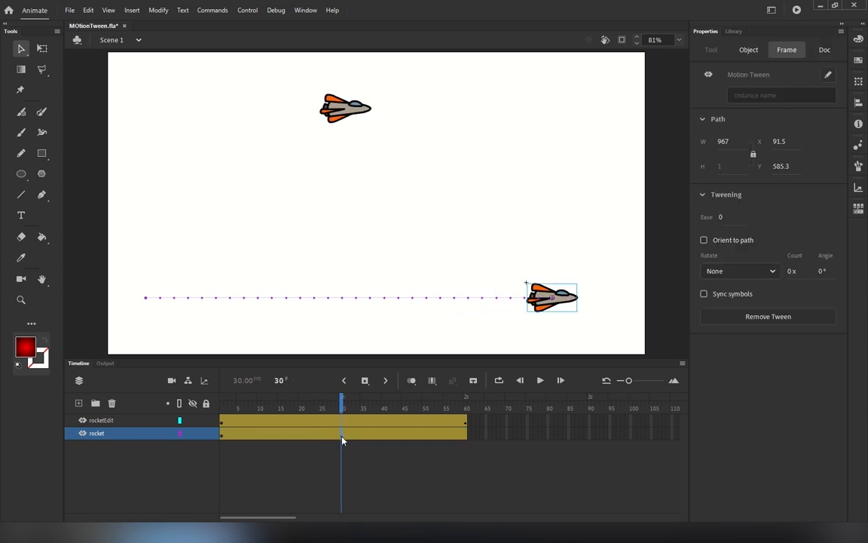
click(468, 436)
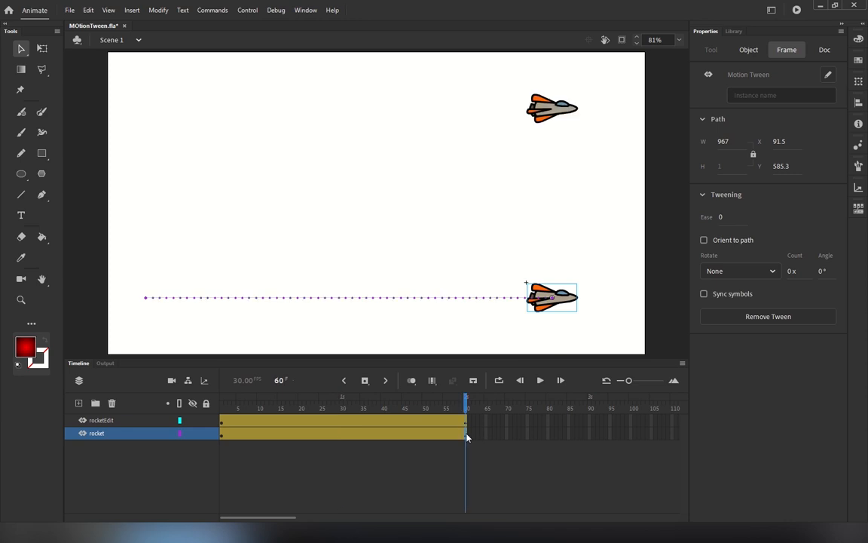
drag(461, 406, 183, 419)
click(358, 495)
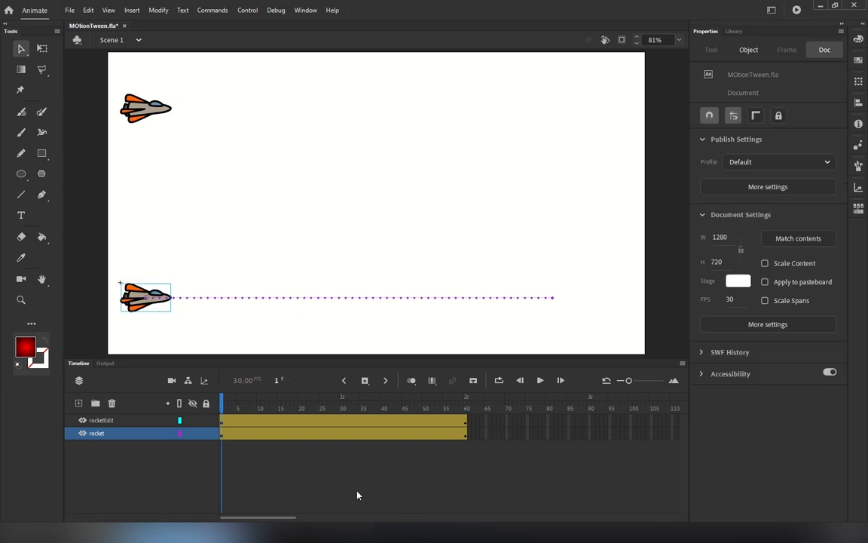
key(Return)
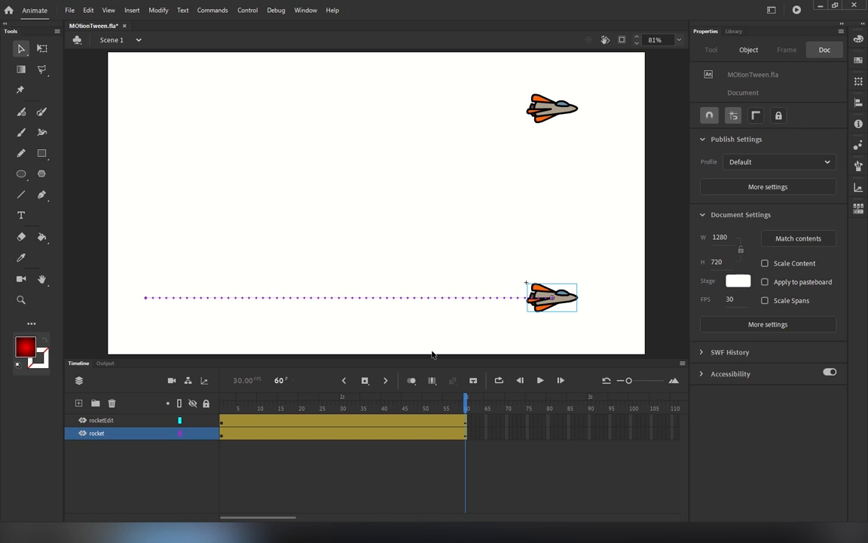
Bend the upper rocket's straight motion path into a downward curve, then extend its end point outward and undo that extension.
click(549, 117)
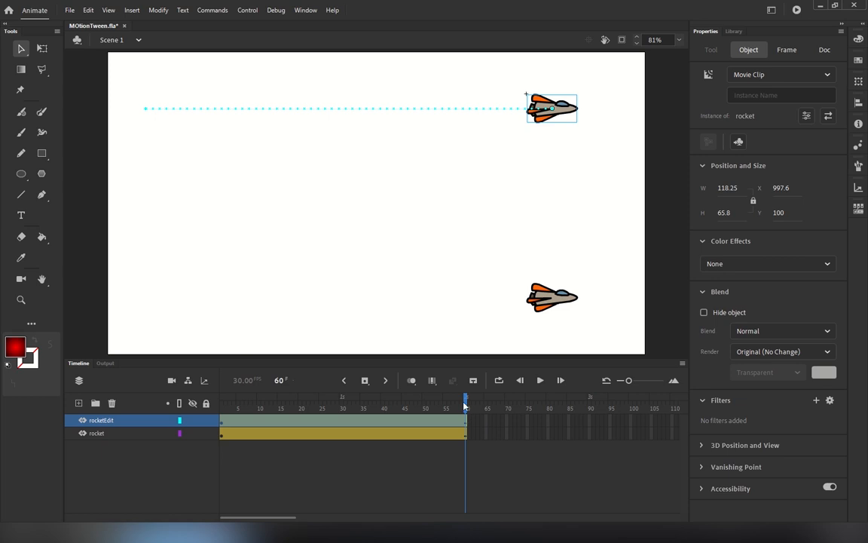
drag(465, 401, 242, 404)
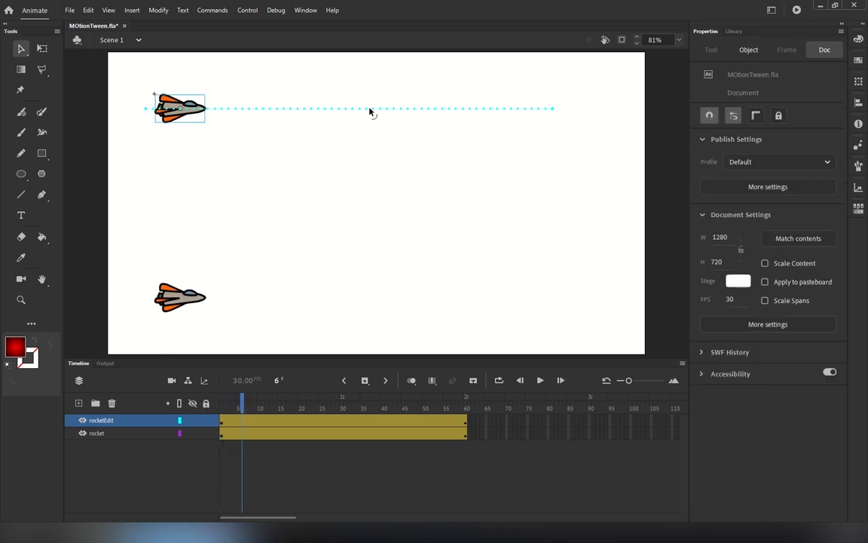
click(21, 49)
drag(366, 110, 484, 188)
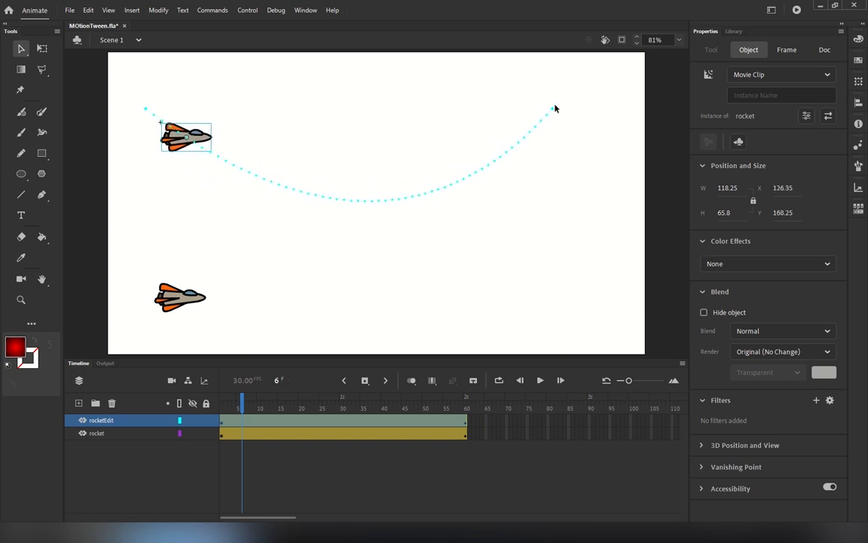
drag(555, 111, 600, 92)
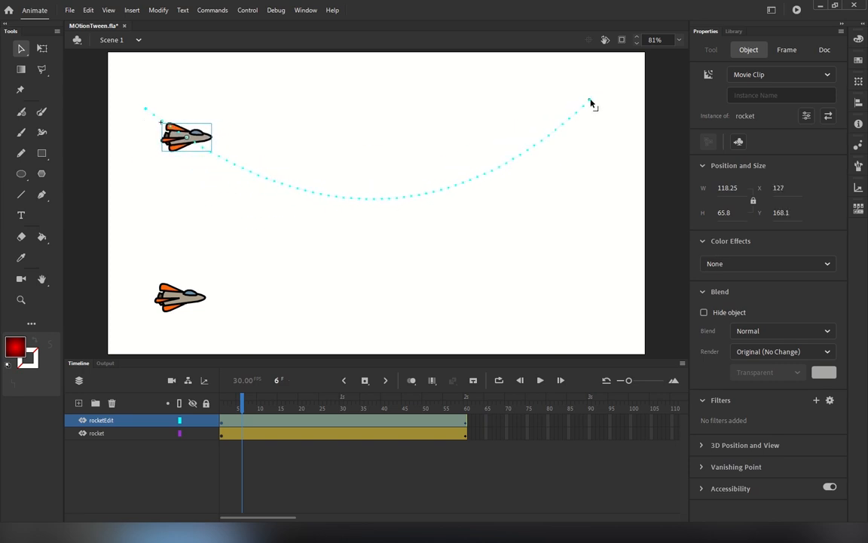
key(ctrl+z)
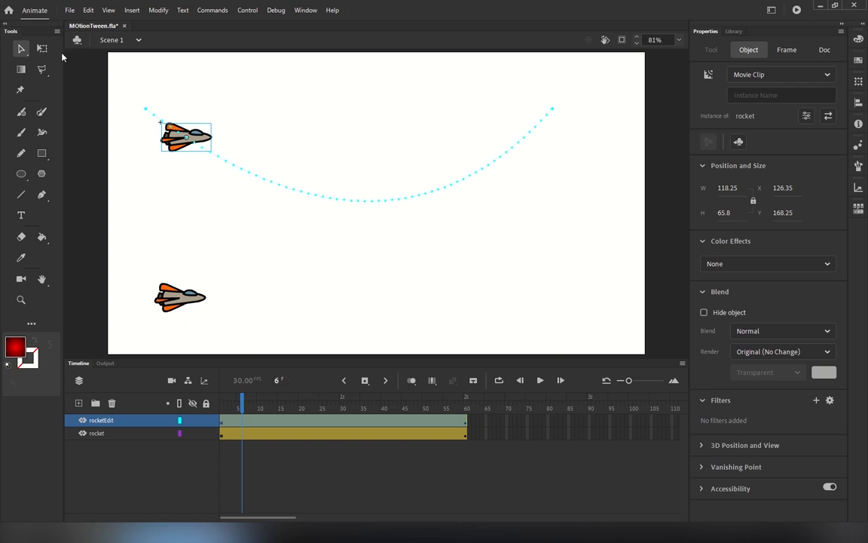
Reshape the upper rocket's curved path into an S-curve with the Bezier handles of its end anchors, and undo back to the straight path.
click(28, 55)
click(45, 62)
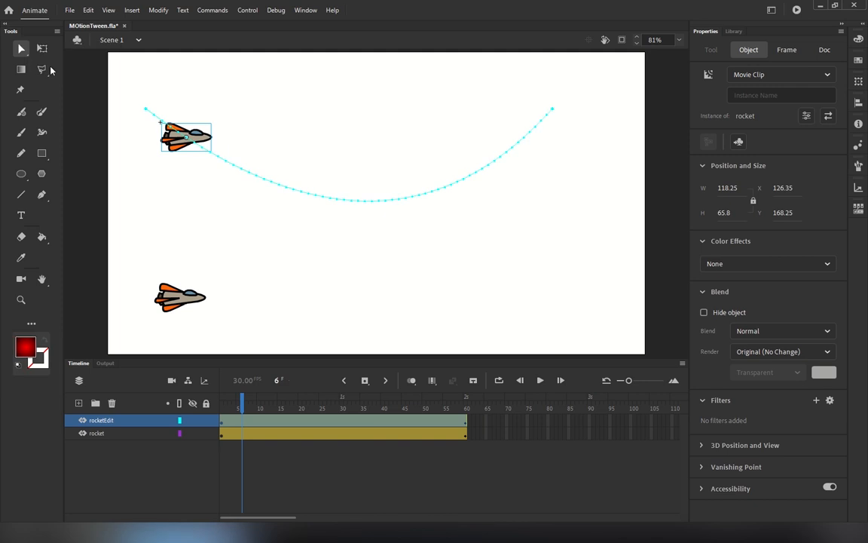
click(554, 111)
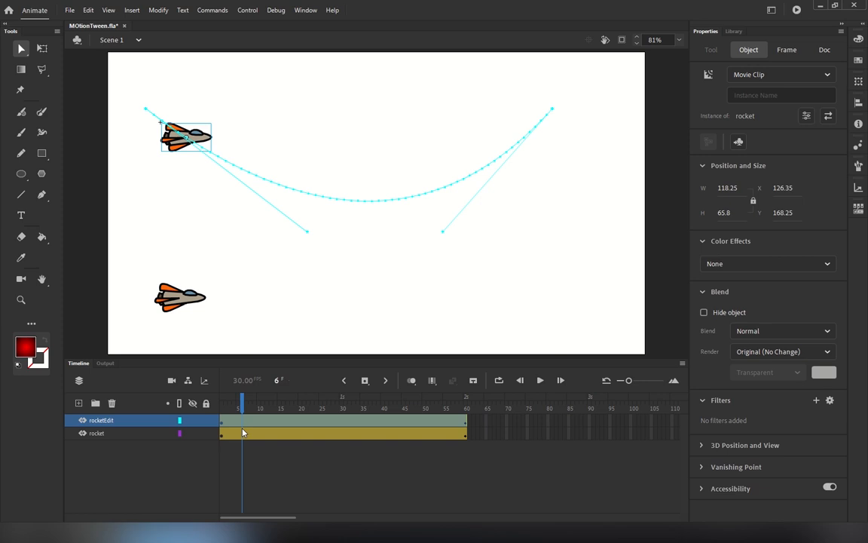
drag(443, 236, 417, 79)
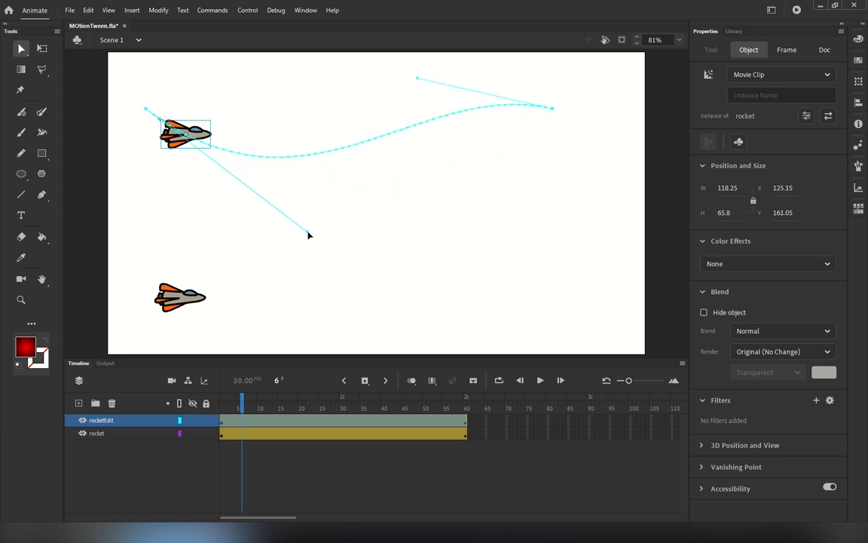
drag(308, 234, 182, 238)
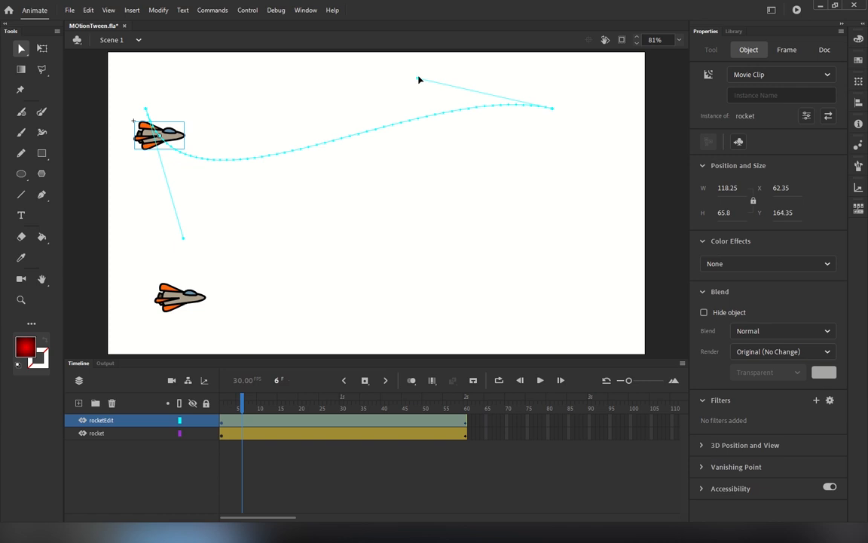
drag(420, 79, 447, 62)
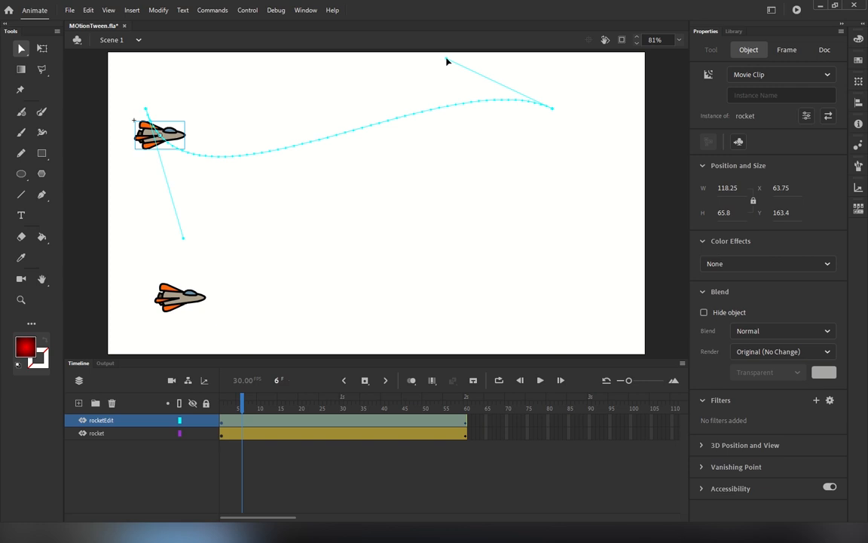
key(ctrl+z)
key(ctrl+z)
key(ctrl+z)
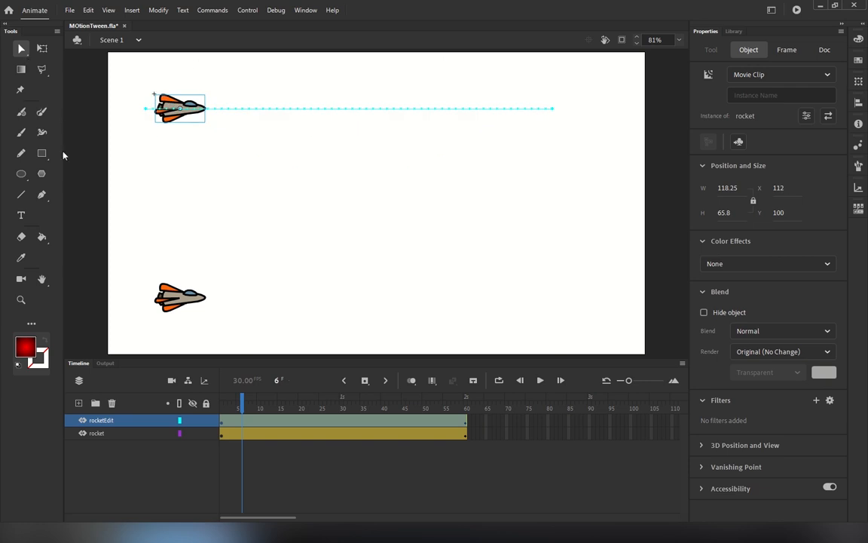
Try to add an anchor point midway along the rocketEdit motion path with the Add Anchor Point tool.
click(43, 196)
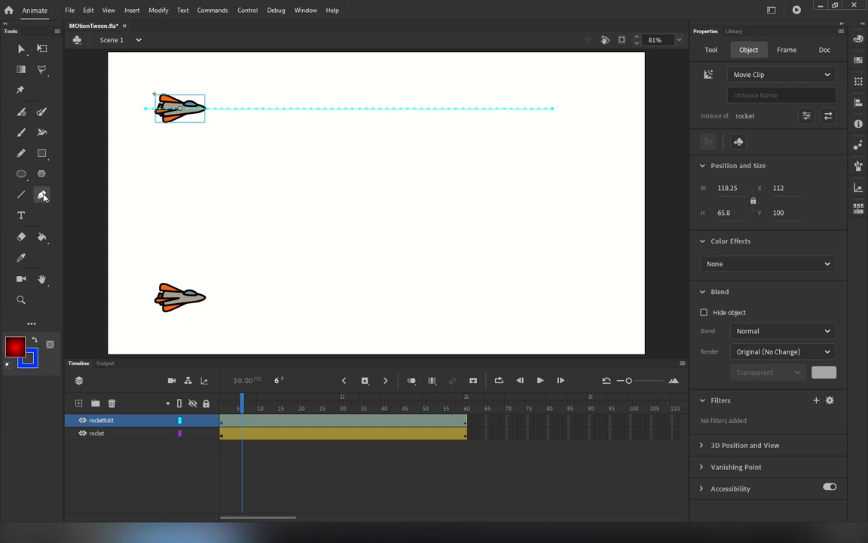
click(75, 208)
click(382, 110)
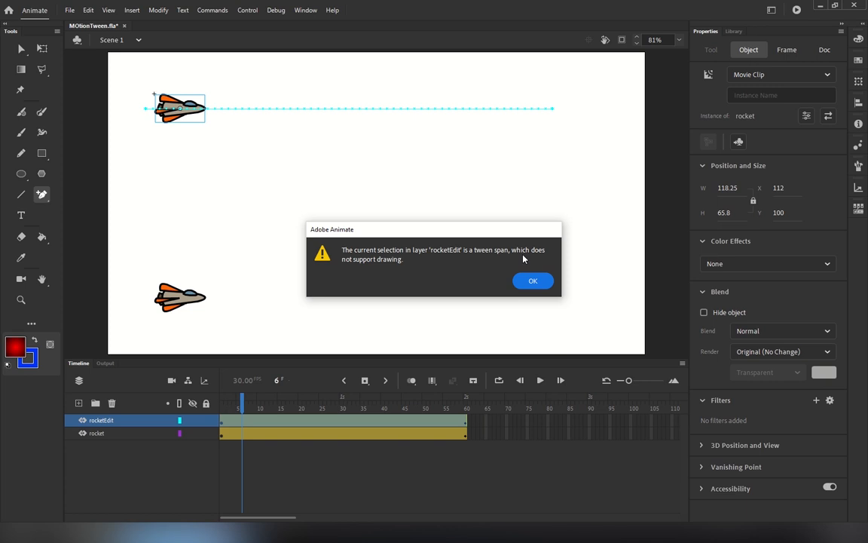
click(533, 281)
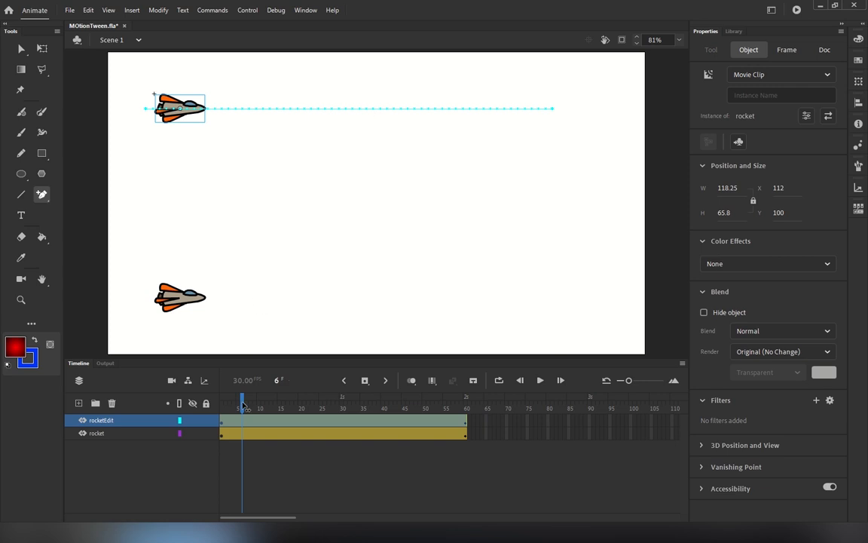
Examine the property types offered for inserting a keyframe at frame 31 of the rocketEdit tween span.
drag(242, 401, 344, 401)
click(354, 181)
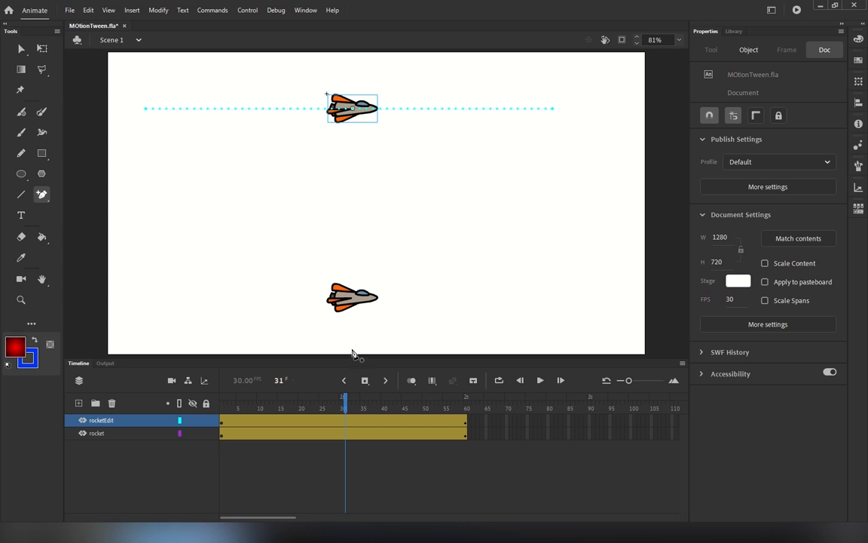
right_click(347, 424)
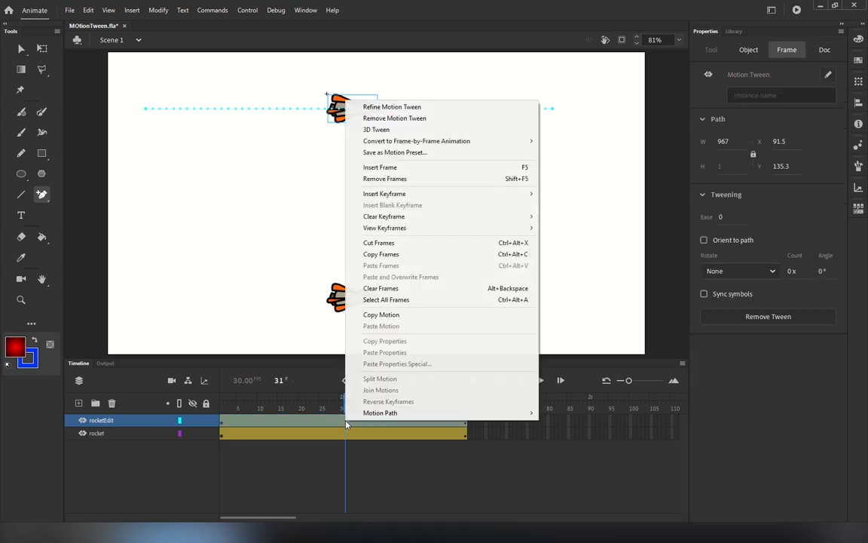
mouse_move(424, 195)
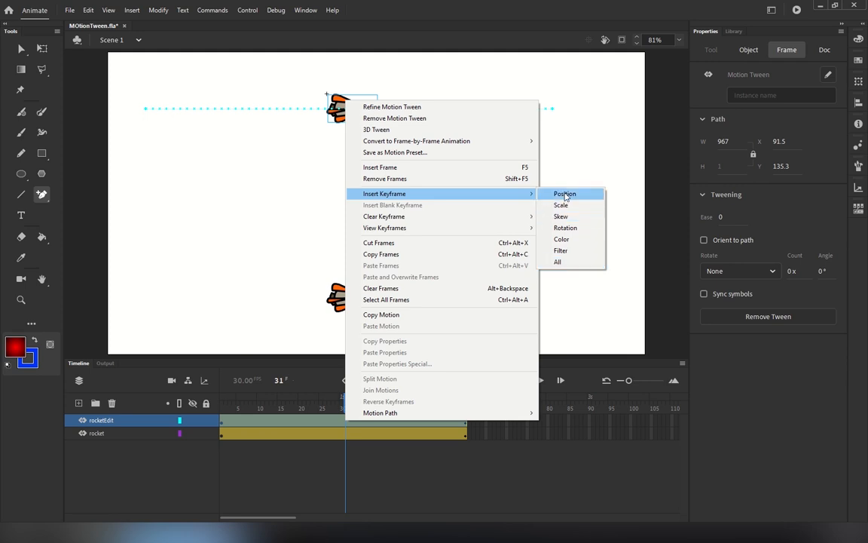
click(352, 447)
At frame 31, move the upper rocket down to about X 518, Y 285, and scrub back to frame 14.
click(344, 422)
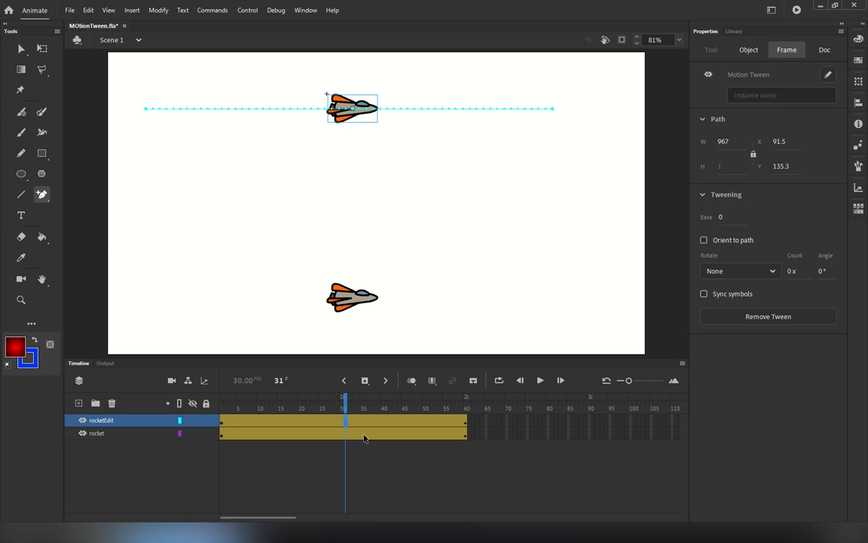
click(20, 47)
drag(357, 110, 352, 184)
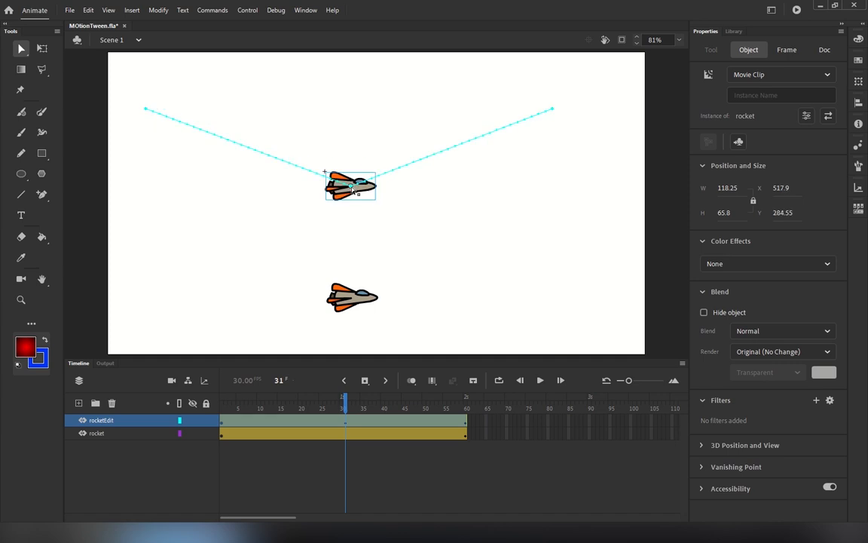
drag(345, 408, 278, 408)
Convert the corner anchor in the middle of the rocketEdit path to a smooth point and adjust its direction handles.
click(348, 183)
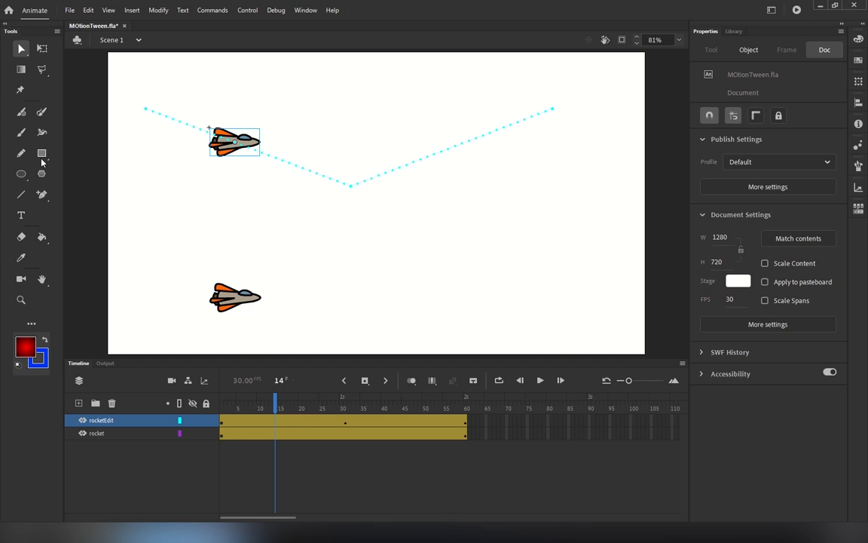
drag(44, 202, 113, 242)
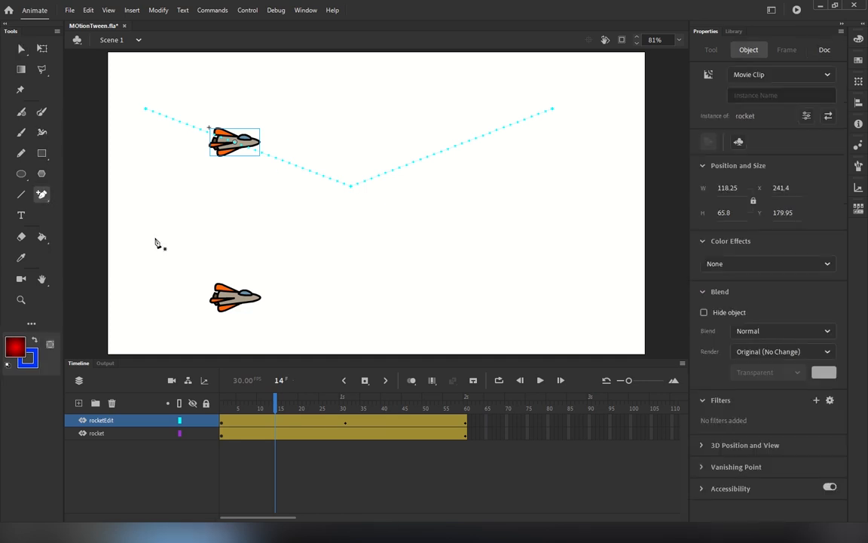
drag(351, 186, 287, 189)
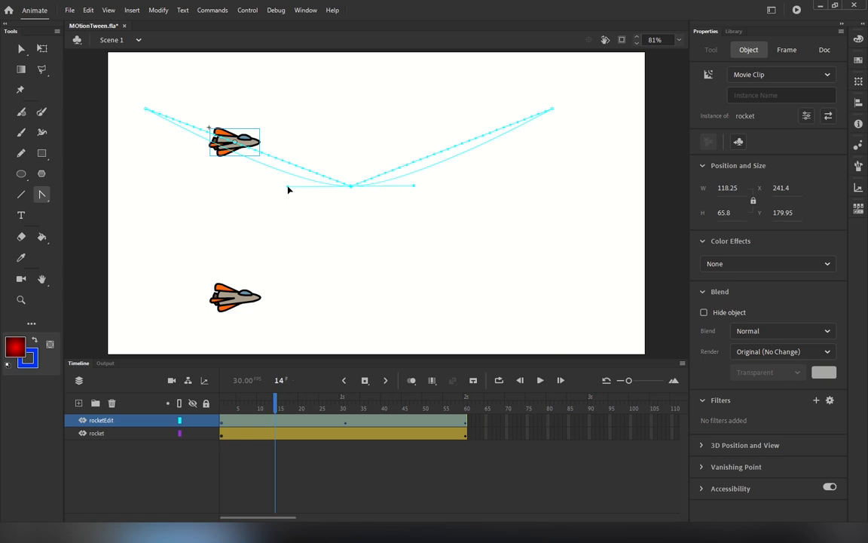
drag(287, 190, 309, 190)
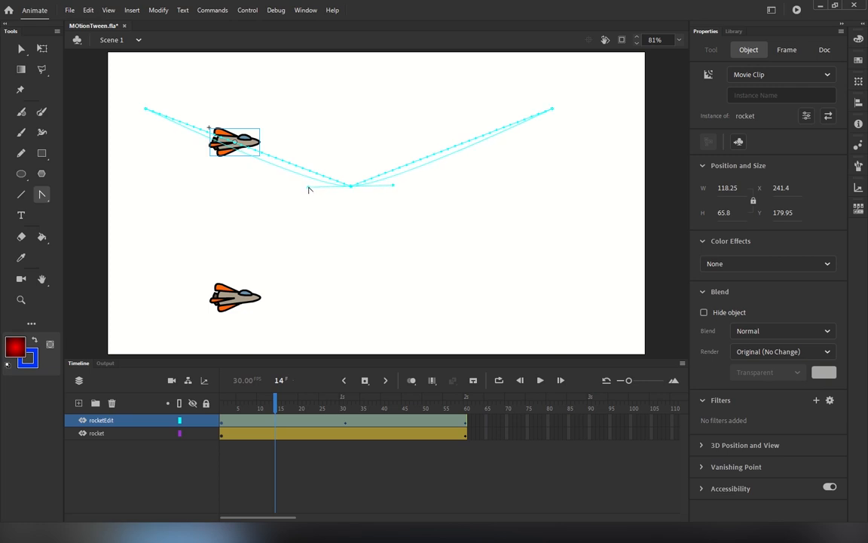
click(21, 48)
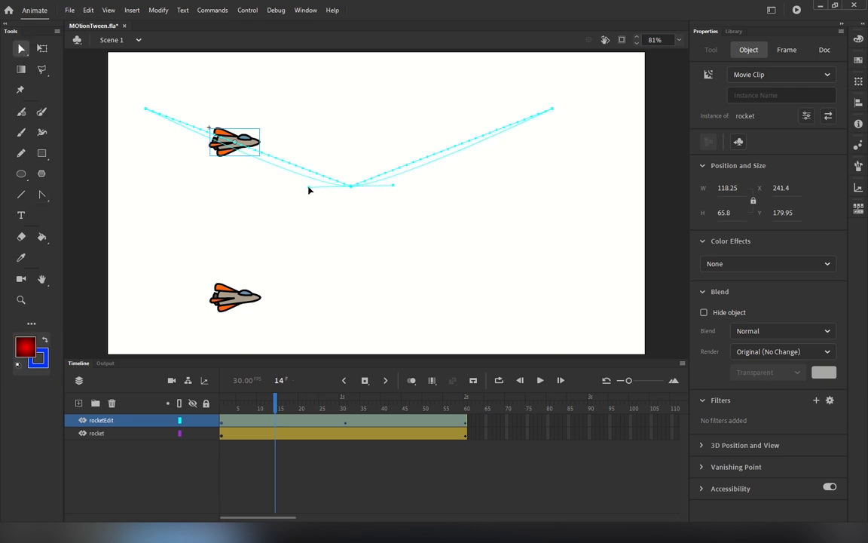
mouse_move(308, 190)
mouse_down()
mouse_move(314, 220)
mouse_move(325, 128)
mouse_move(307, 194)
mouse_up()
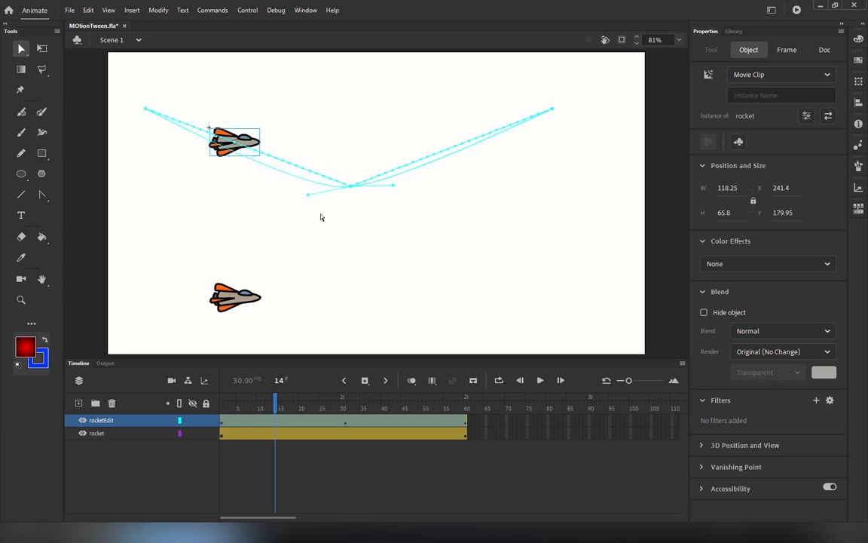
Undo the anchor conversion and the frame 31 move to restore the straight rocketEdit path, and clear the selection.
key(ctrl+z)
key(ctrl+z)
key(ctrl+z)
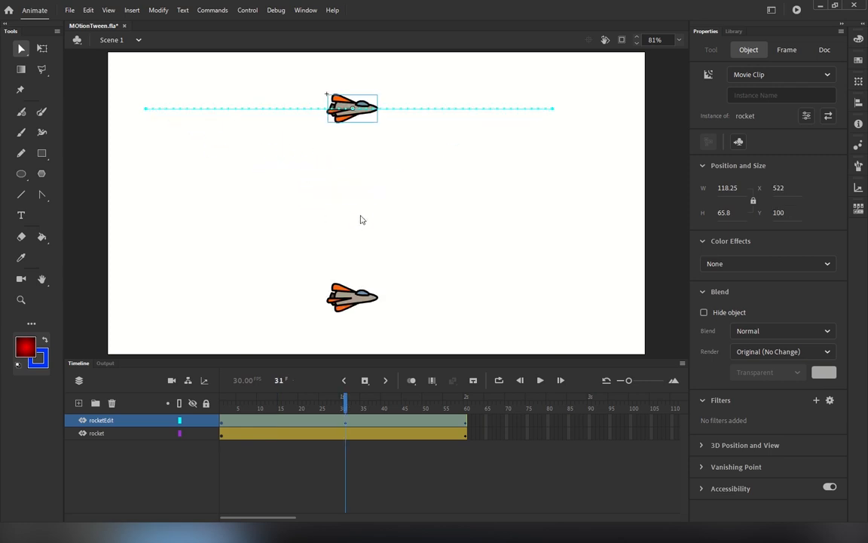
click(360, 218)
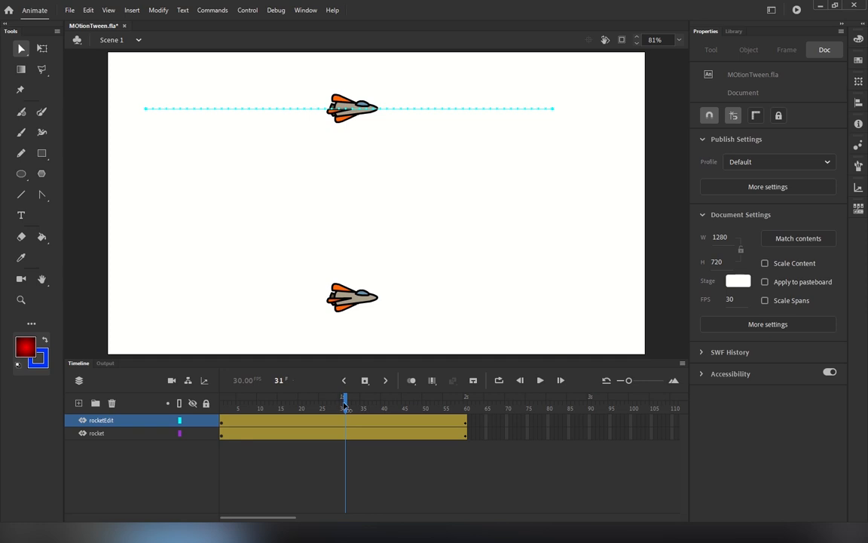
From frame 1, move the rocketEdit path's end point to the stage's lower right and bend the path into an arc about 1150 by 415 px.
drag(346, 407, 221, 399)
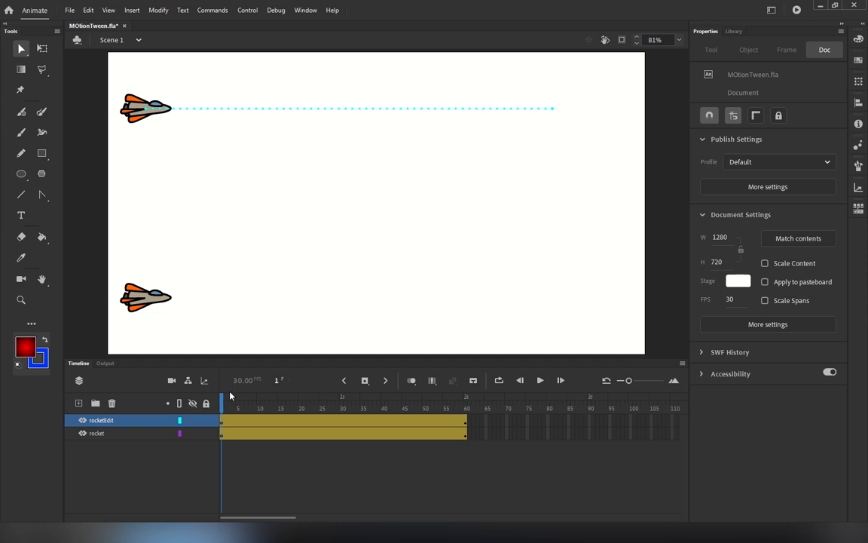
click(43, 194)
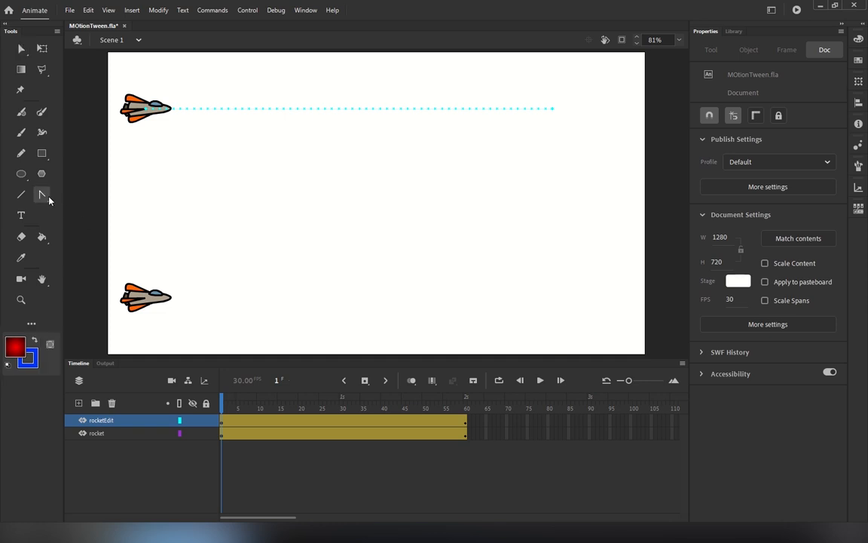
click(113, 214)
click(23, 49)
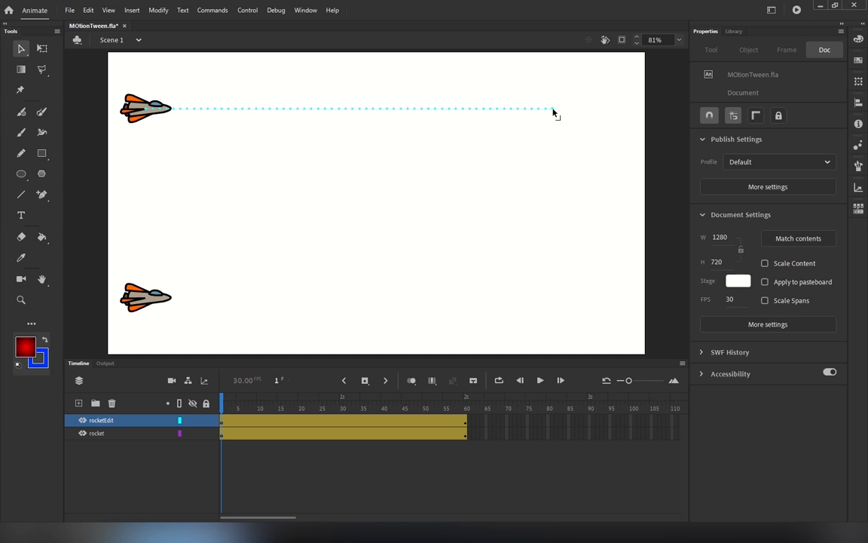
drag(554, 111, 630, 284)
drag(387, 197, 430, 139)
drag(223, 415, 132, 443)
click(351, 120)
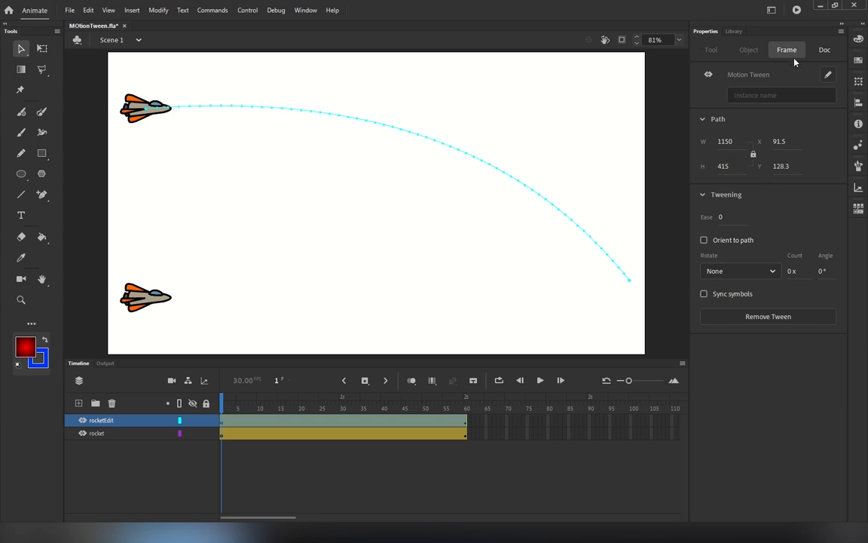
Turn on Orient to path for the rocketEdit motion tween, scrub through the animation, and clear the selection.
click(704, 241)
drag(225, 407, 223, 498)
click(354, 138)
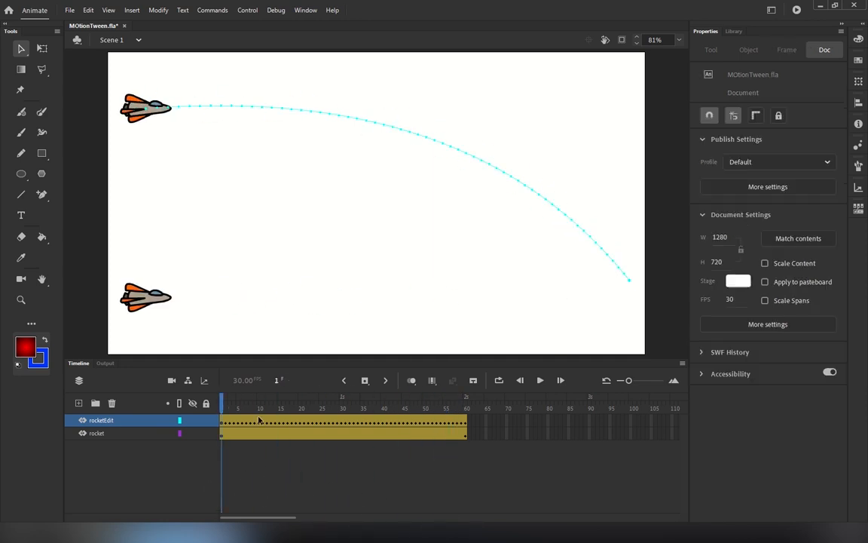
Turn off Orient to path for the rocketEdit tween and undo the path edits to restore the straight horizontal path.
click(354, 122)
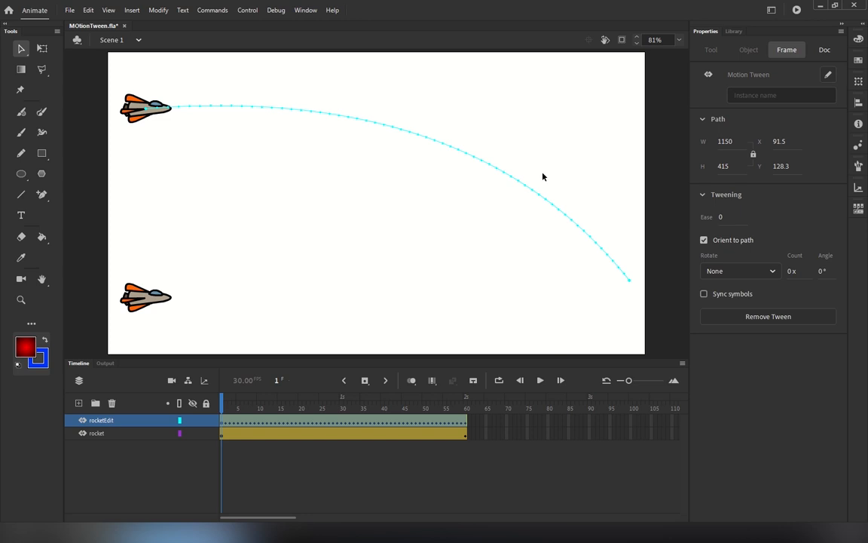
click(738, 242)
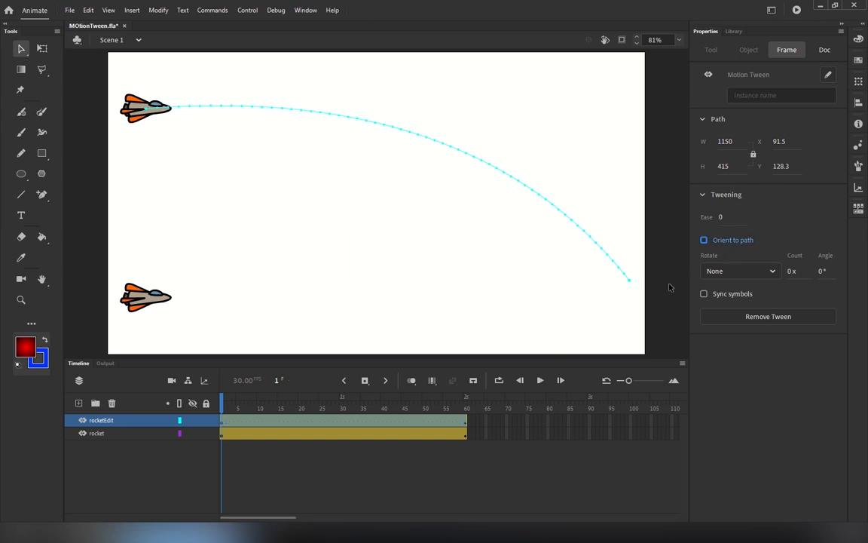
click(540, 302)
key(ctrl+z)
key(ctrl+z)
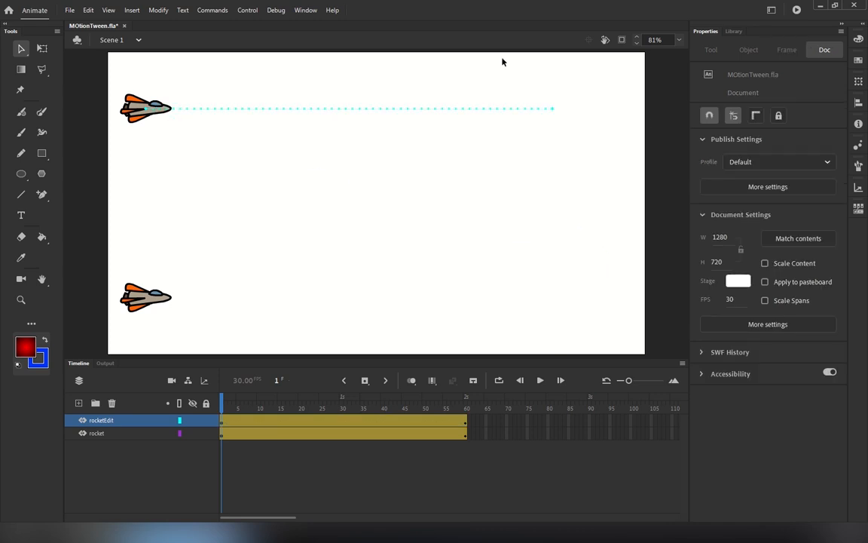
Set the ease of the rocket layer's motion tween to 100 out and inspect the frame dots toward the end of its path.
click(350, 109)
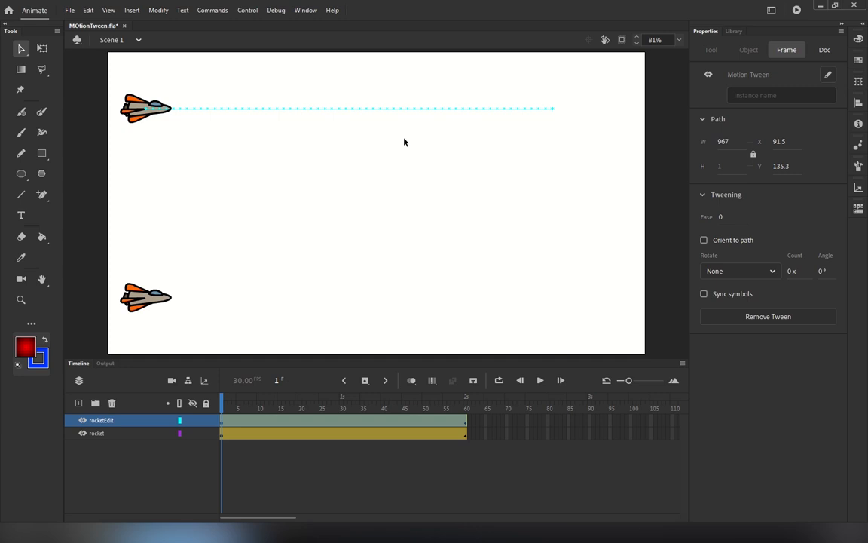
click(328, 105)
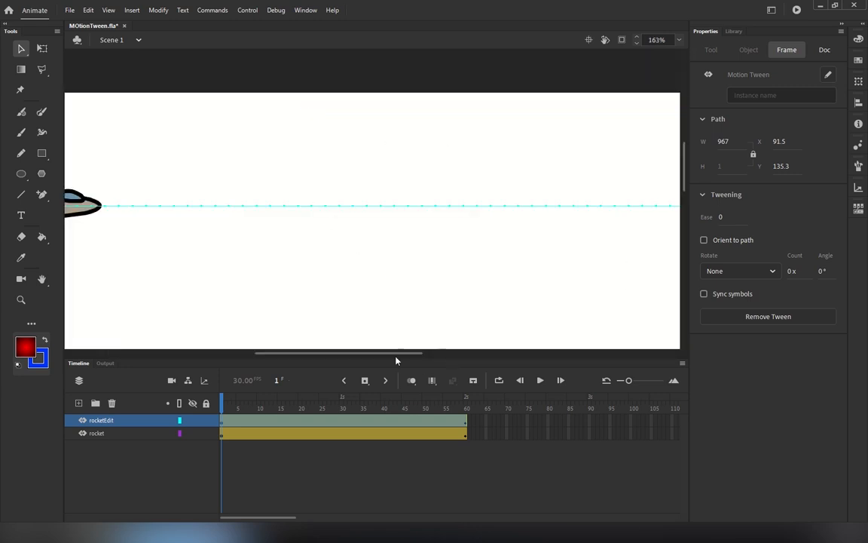
click(684, 258)
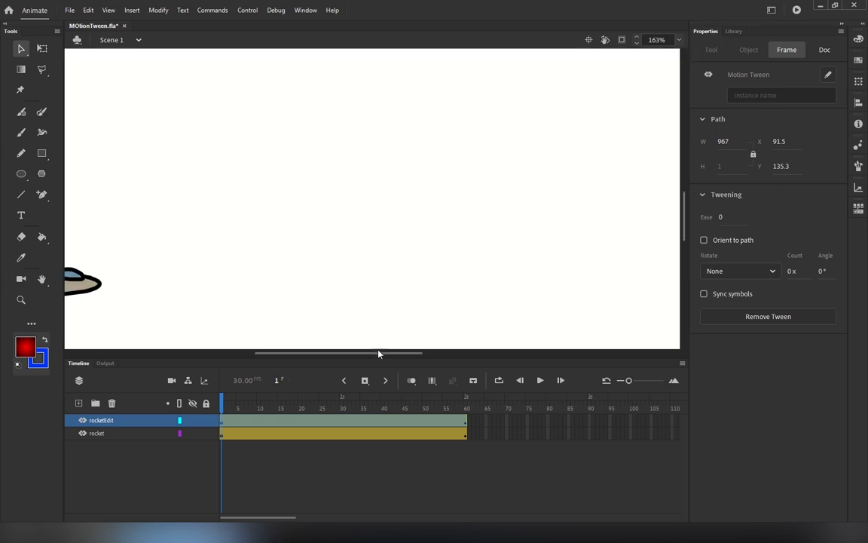
drag(380, 353, 365, 356)
click(113, 287)
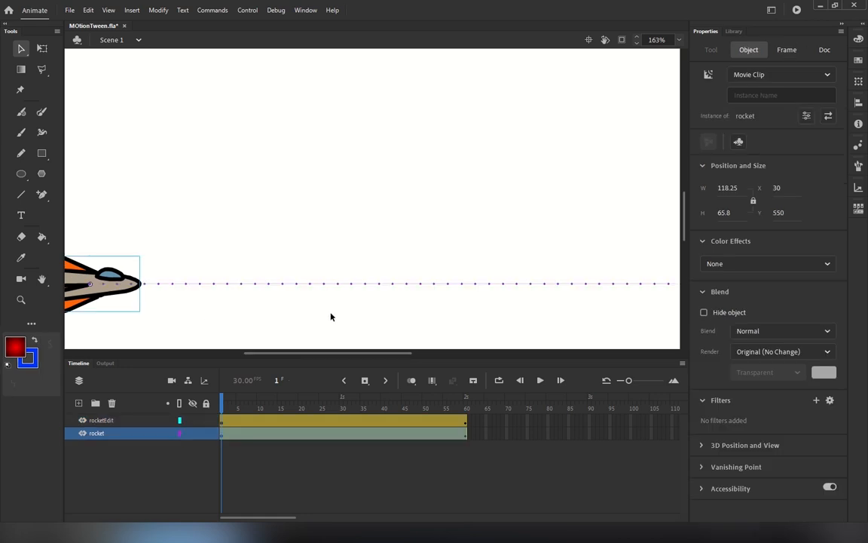
scroll(329, 315, down, 2)
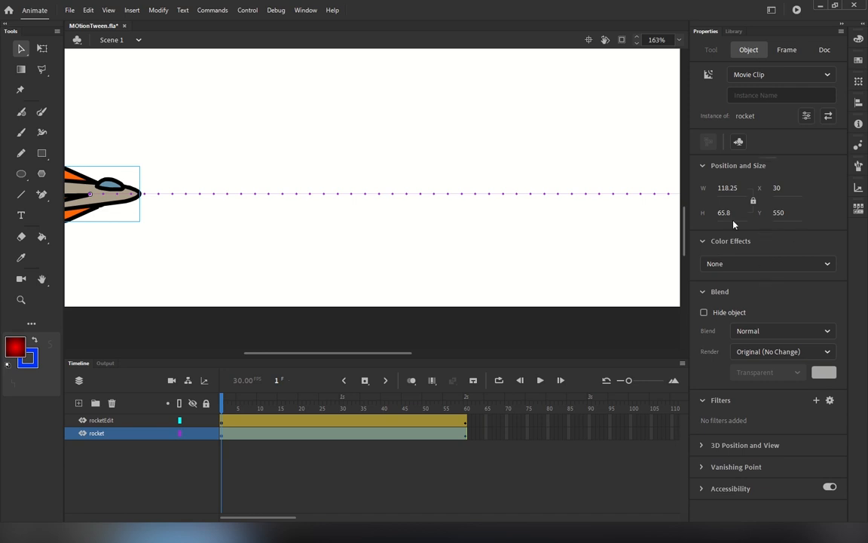
click(590, 196)
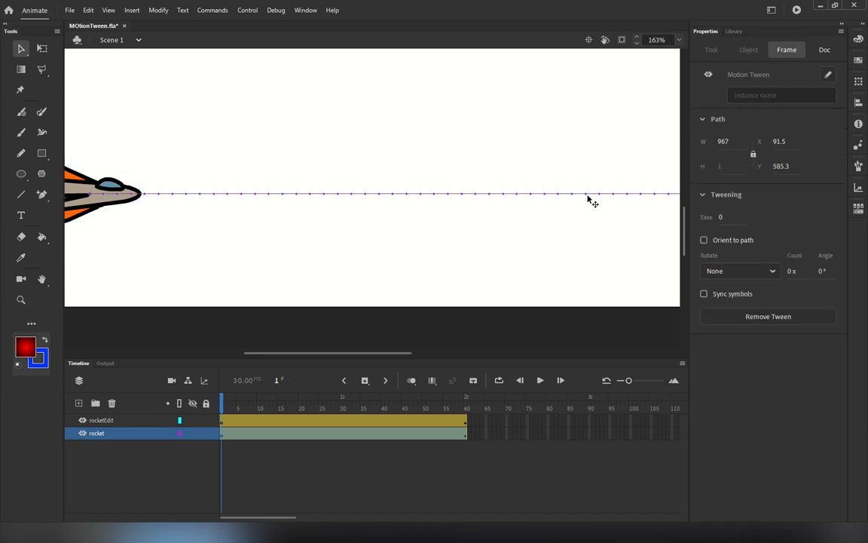
click(722, 218)
drag(720, 216, 646, 218)
drag(722, 216, 799, 217)
drag(386, 354, 478, 354)
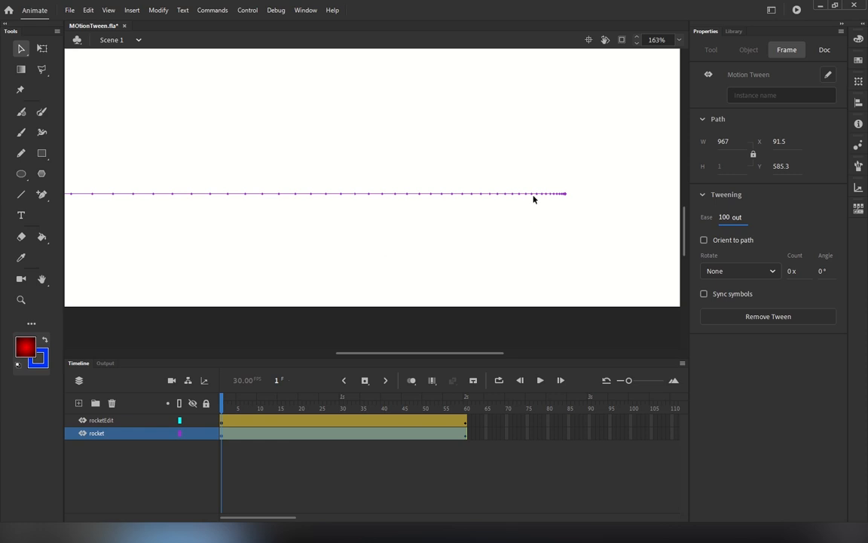
Fit the stage in view and set the ease of the rocketEdit layer's motion tween to -100 in.
click(678, 41)
click(687, 50)
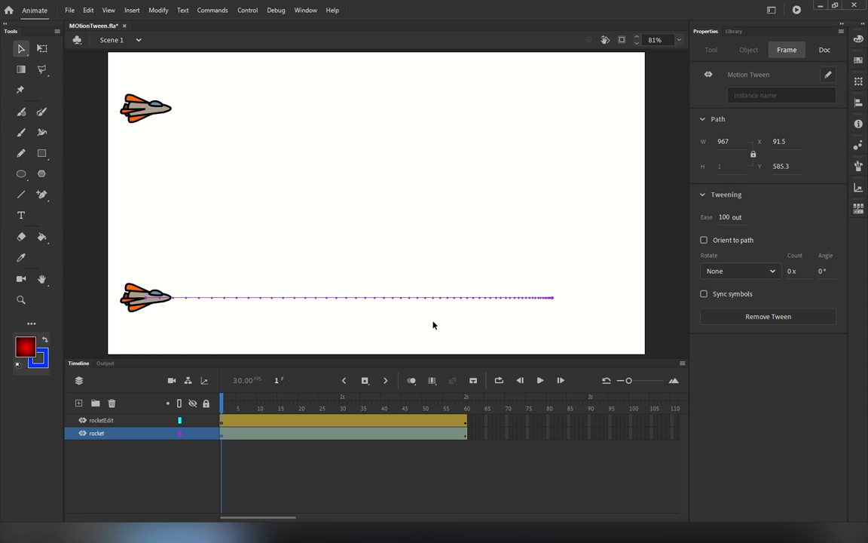
click(148, 108)
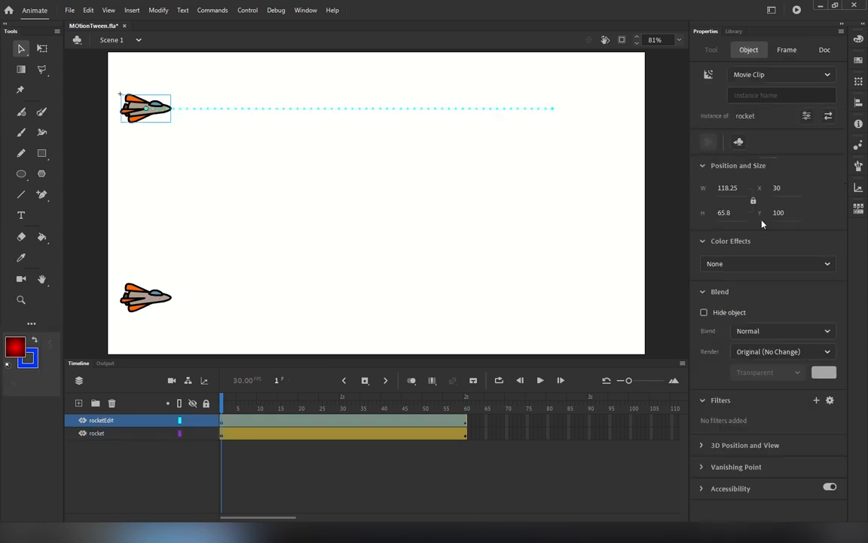
click(492, 110)
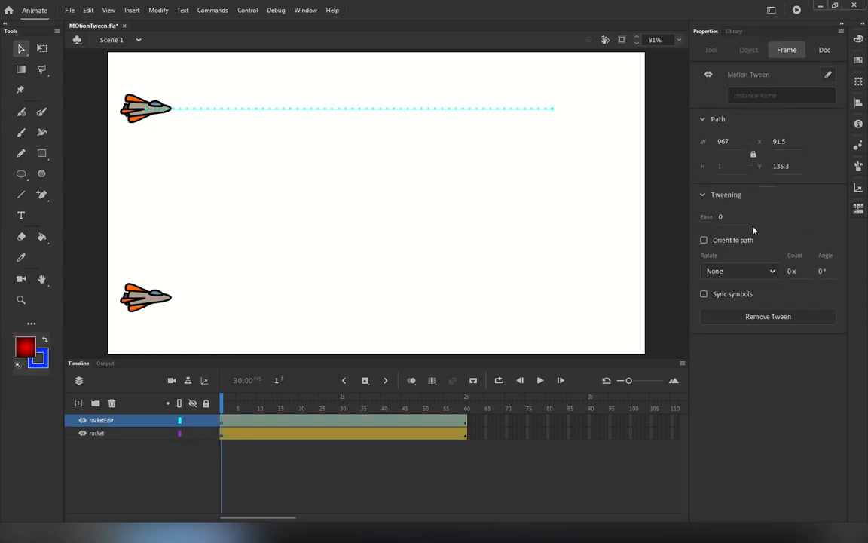
drag(720, 218, 466, 234)
Play the timeline and test the movie to compare the two rockets' easing, and return to frame 1.
click(143, 296)
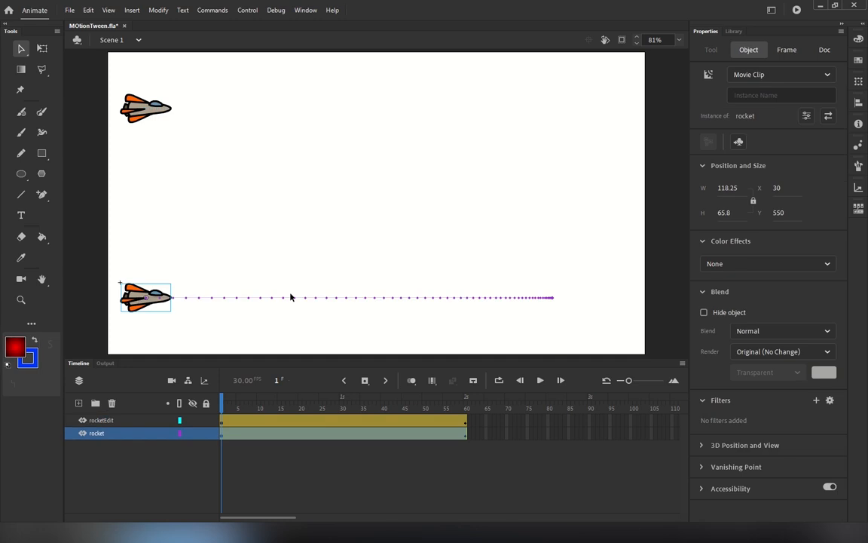
click(291, 298)
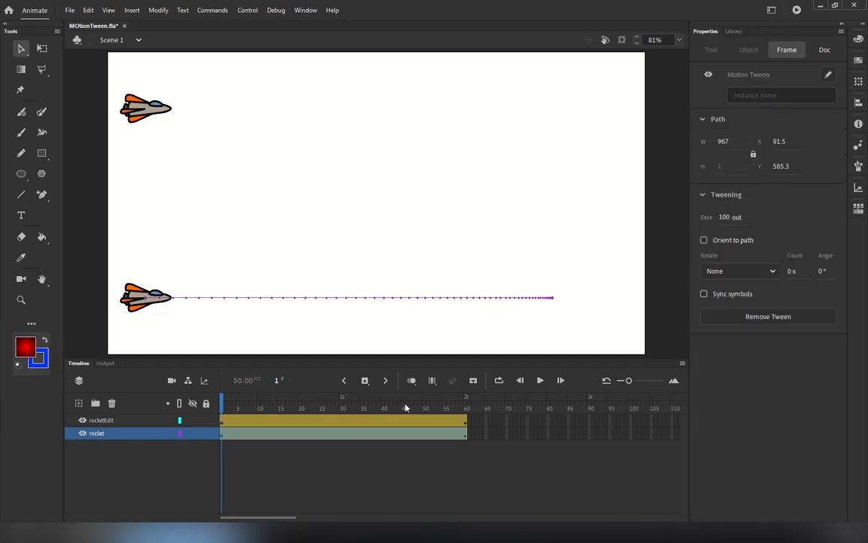
click(541, 381)
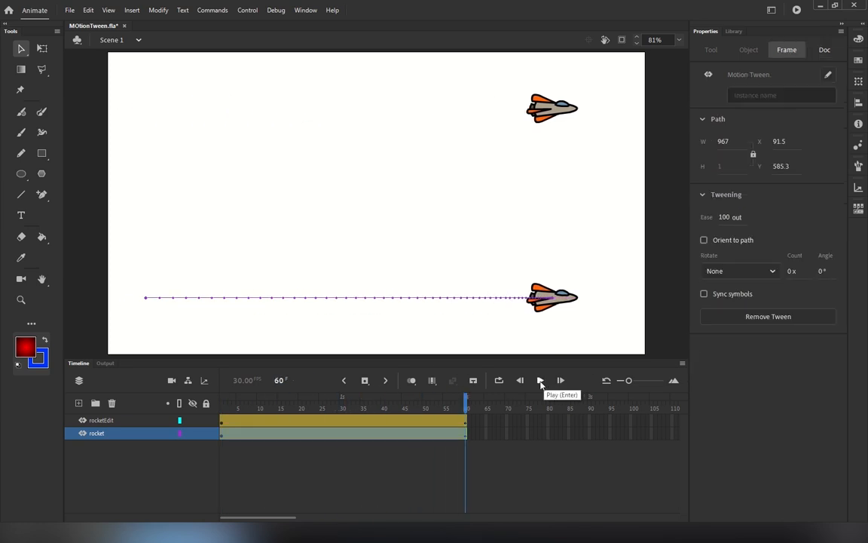
key(ctrl+Return)
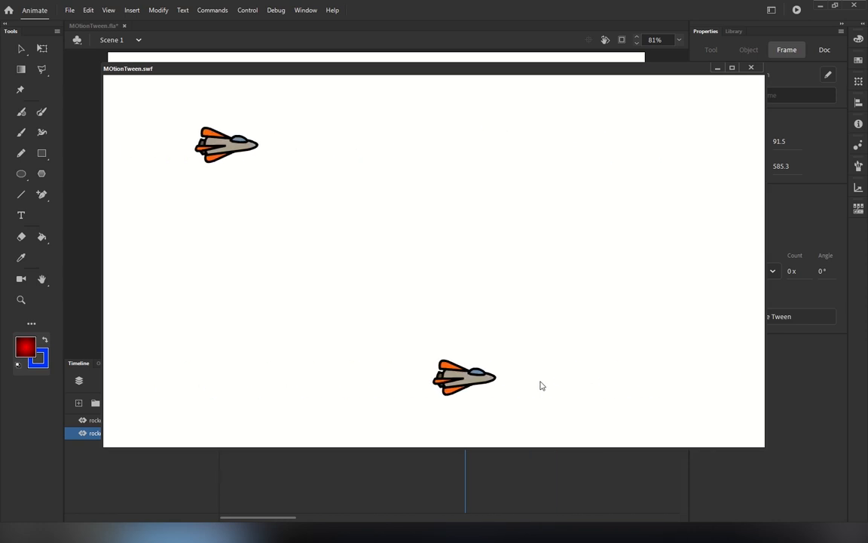
click(751, 68)
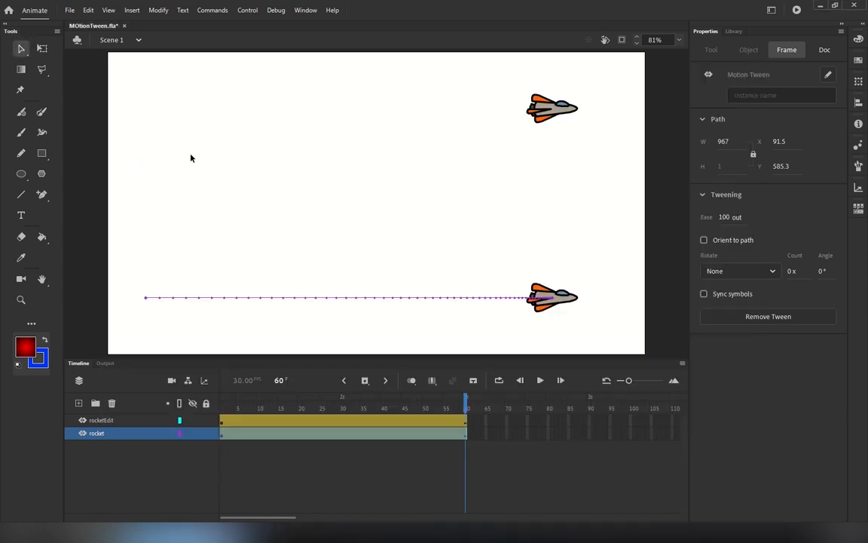
drag(446, 404, 151, 415)
key(Return)
click(335, 241)
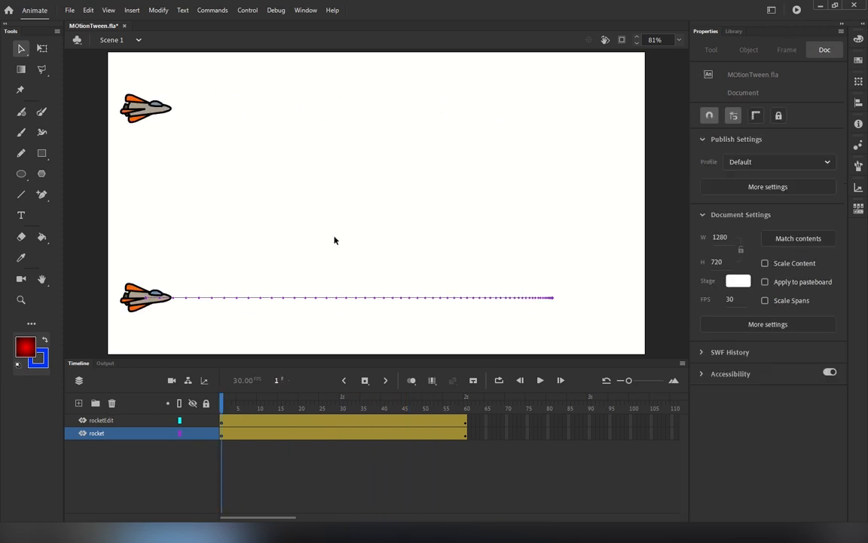
Set the rocketEdit layer's motion tween to rotate clockwise and play the animation from the start.
click(485, 300)
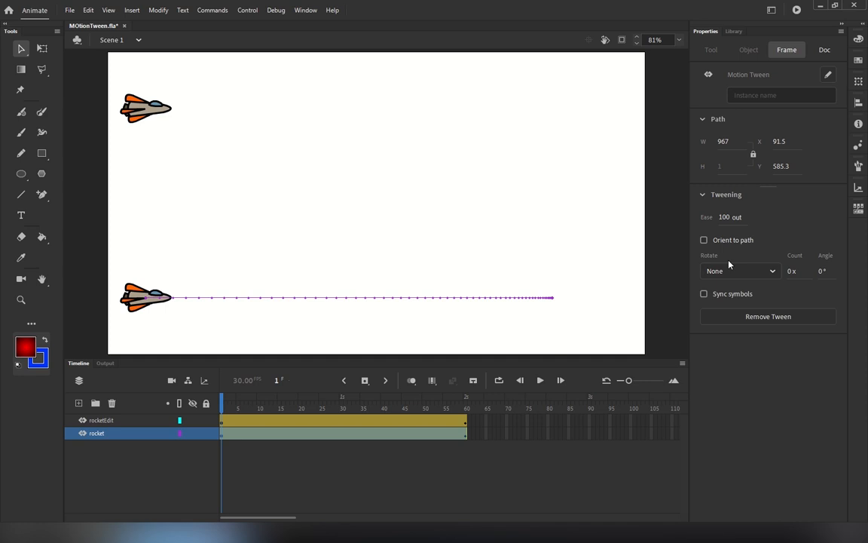
click(145, 109)
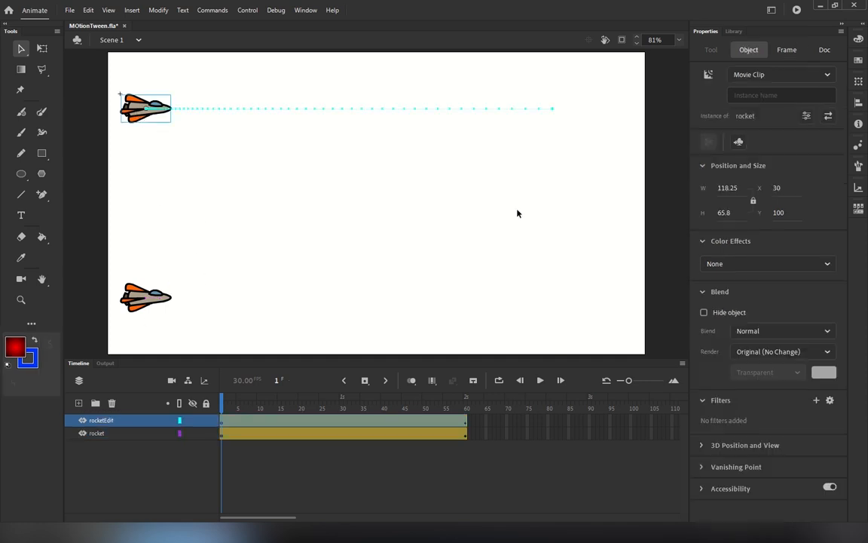
click(233, 111)
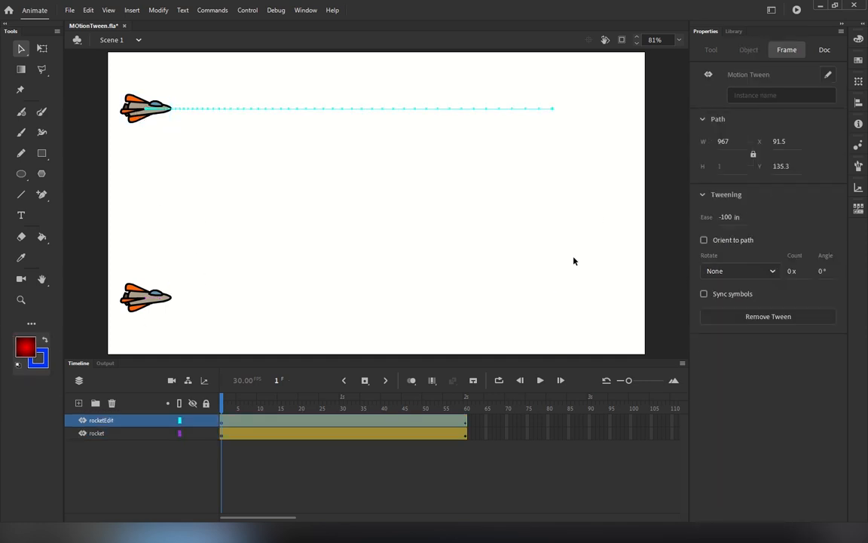
click(728, 276)
click(730, 306)
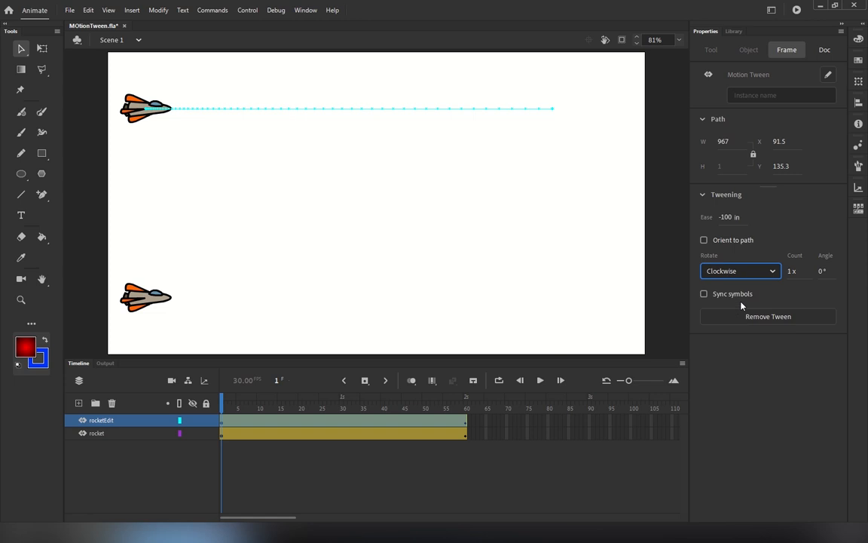
click(231, 407)
key(Return)
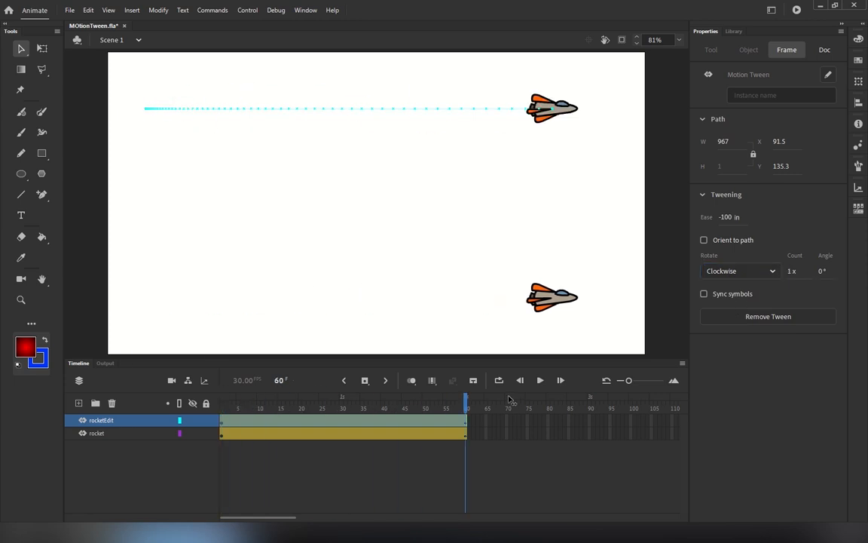
Set the rocket layer's motion tween to rotate counter clockwise, play the animation, and return to frame 1.
click(130, 324)
click(145, 298)
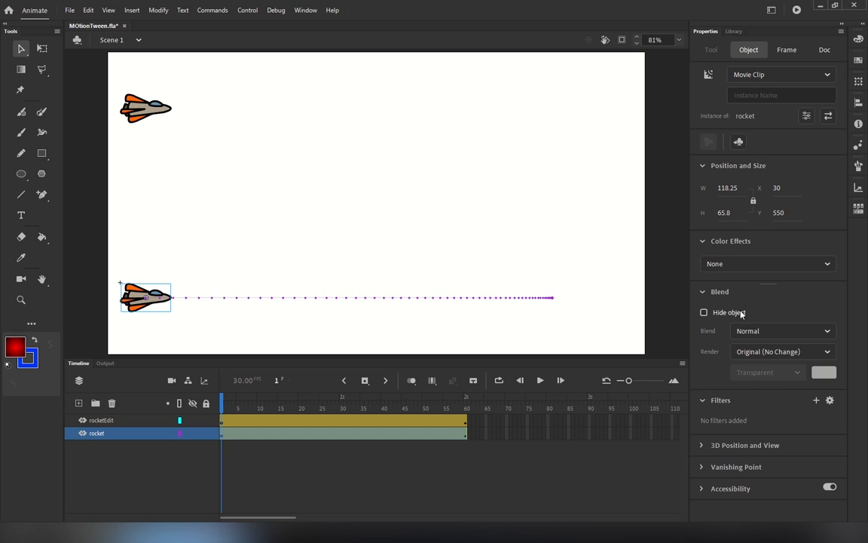
click(468, 299)
click(735, 270)
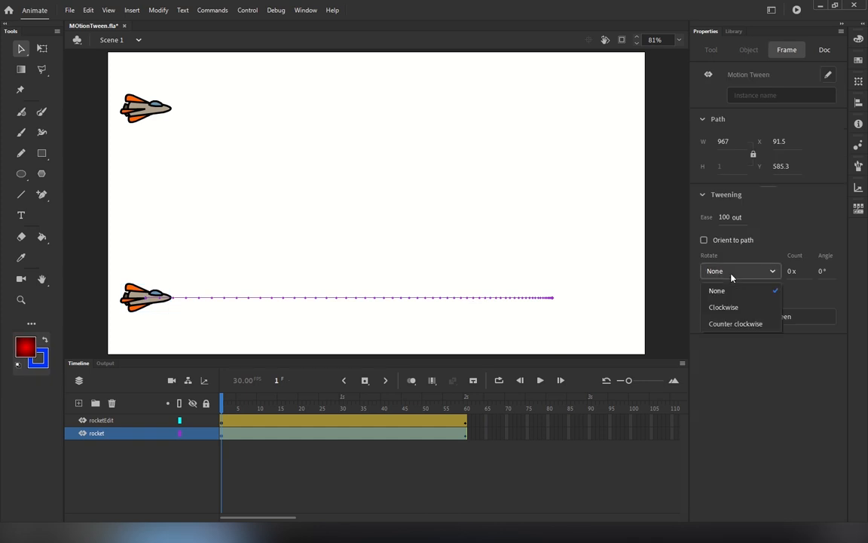
click(725, 323)
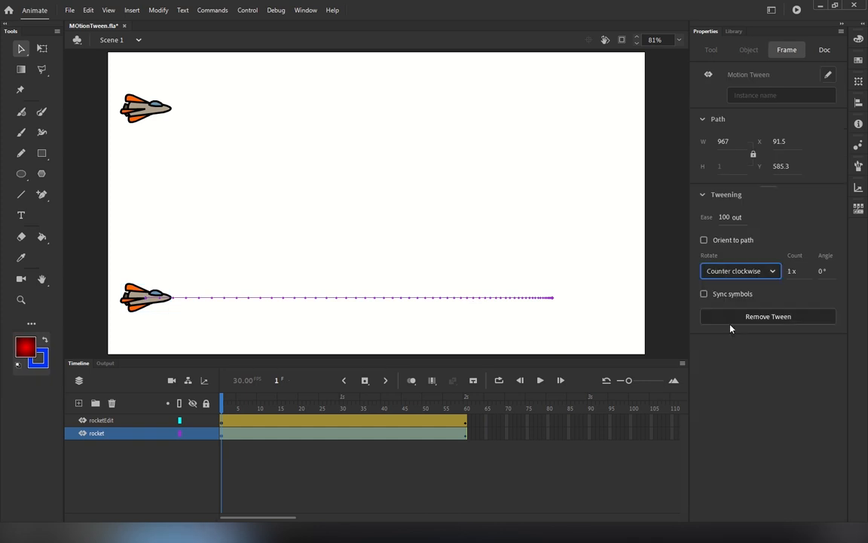
click(540, 380)
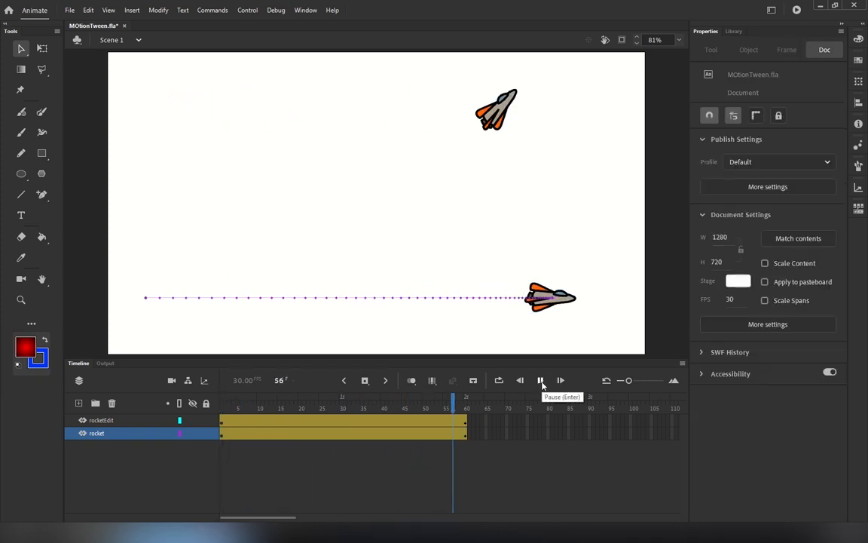
drag(464, 402, 143, 409)
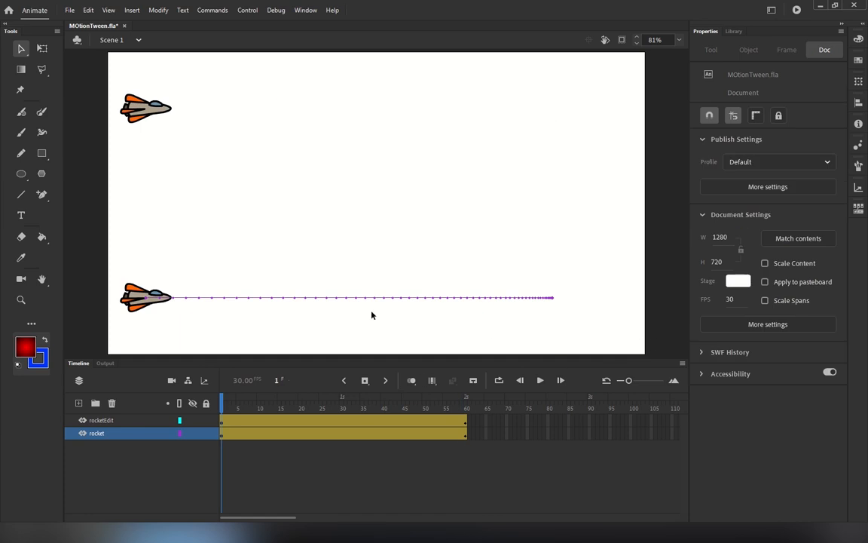
Replace the rocket layer's tween target with the alien symbol from the library, placed over the lower rocket.
click(346, 299)
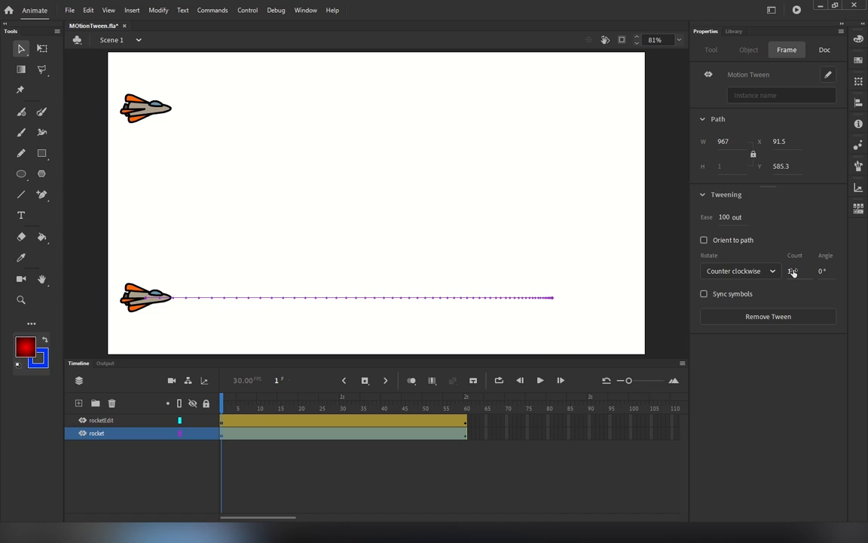
click(147, 296)
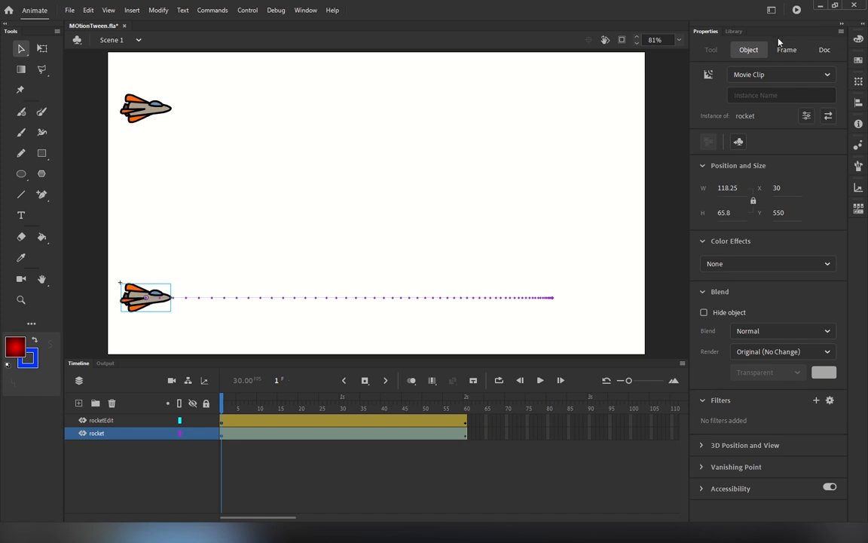
click(735, 32)
click(728, 176)
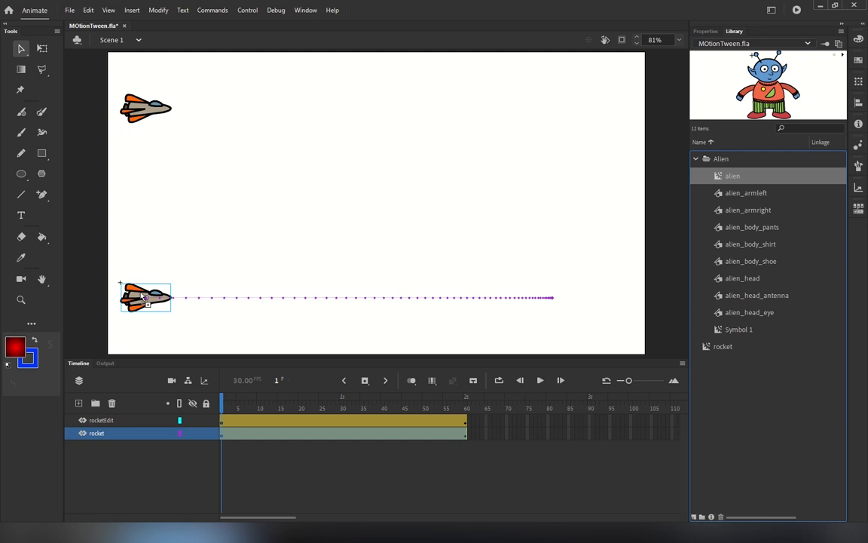
drag(141, 293, 141, 294)
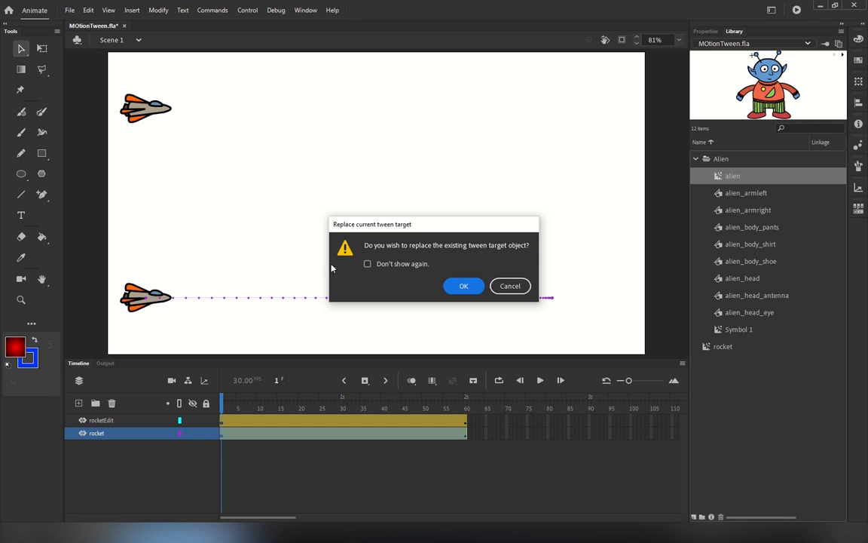
click(461, 286)
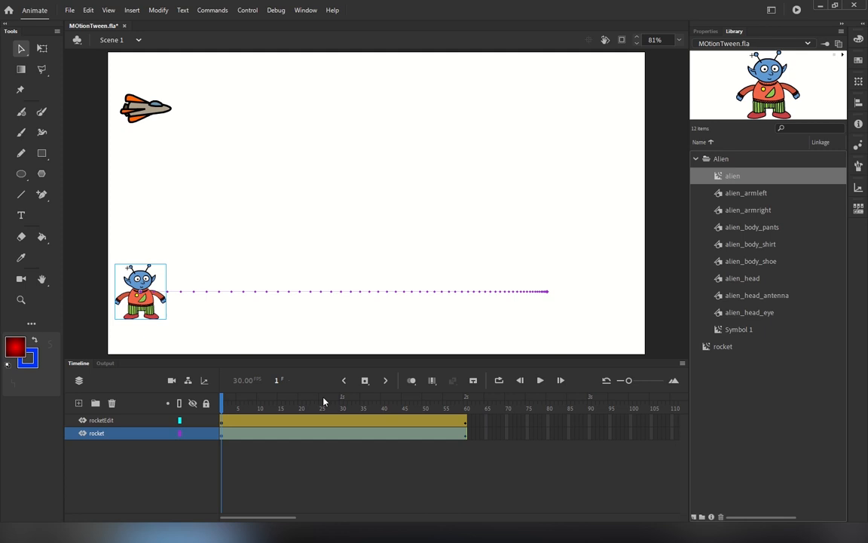
Lock and hide the rocket layer, and delete it so that only the rocketEdit layer remains.
drag(223, 399, 140, 379)
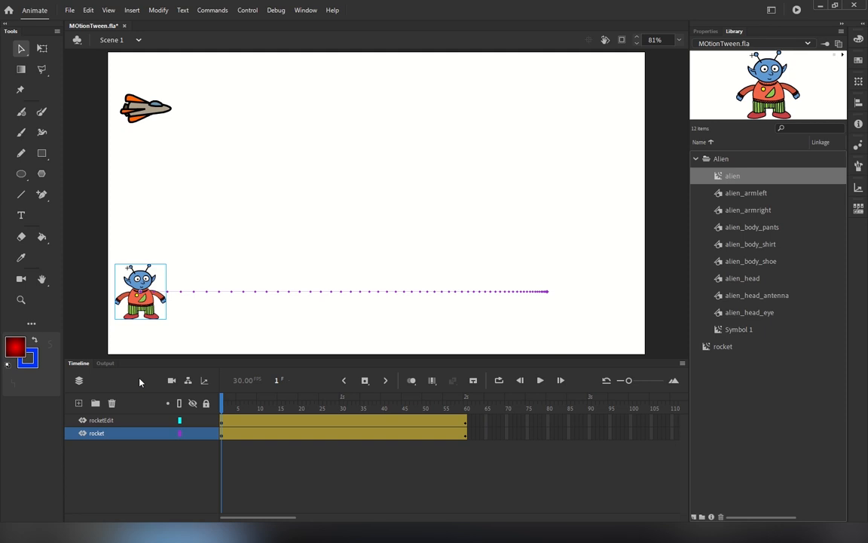
click(146, 117)
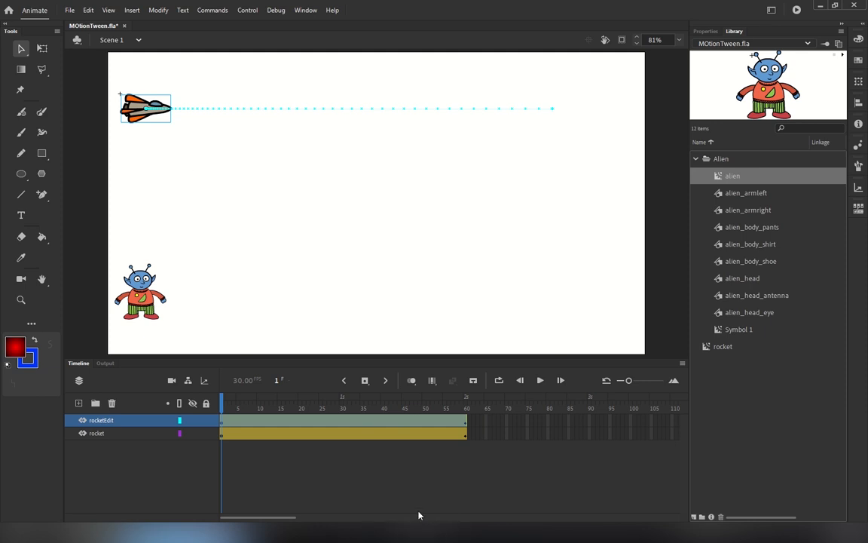
click(206, 434)
click(193, 433)
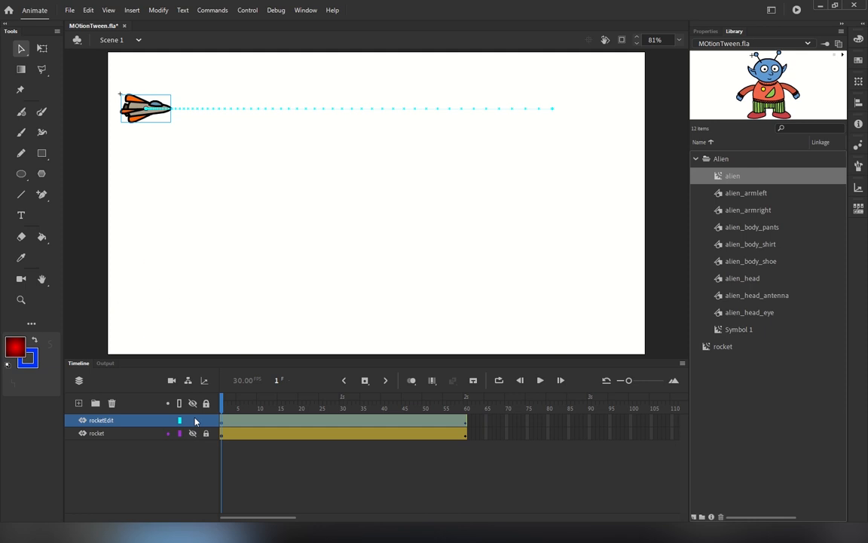
click(94, 434)
click(112, 403)
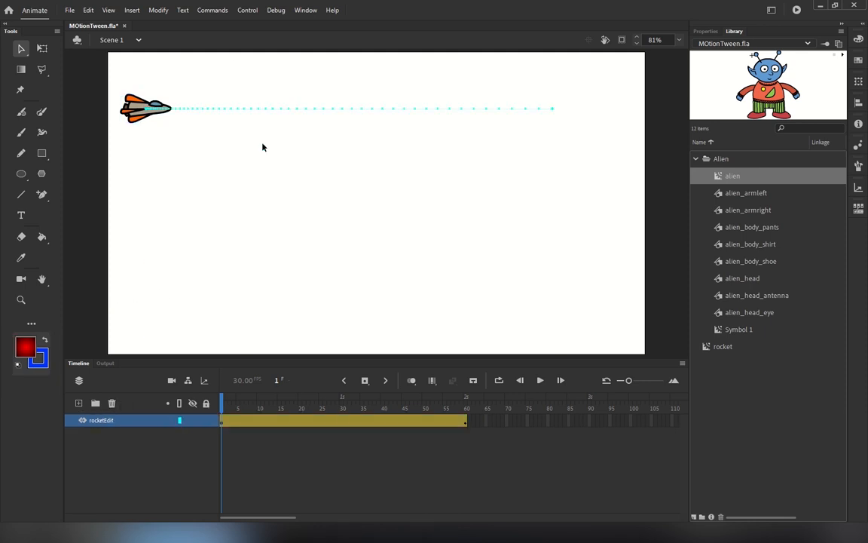
Set the rocketEdit motion tween's rotation to None and its ease to 0, with the timeline at frame 60.
click(132, 105)
drag(223, 405, 466, 405)
click(458, 111)
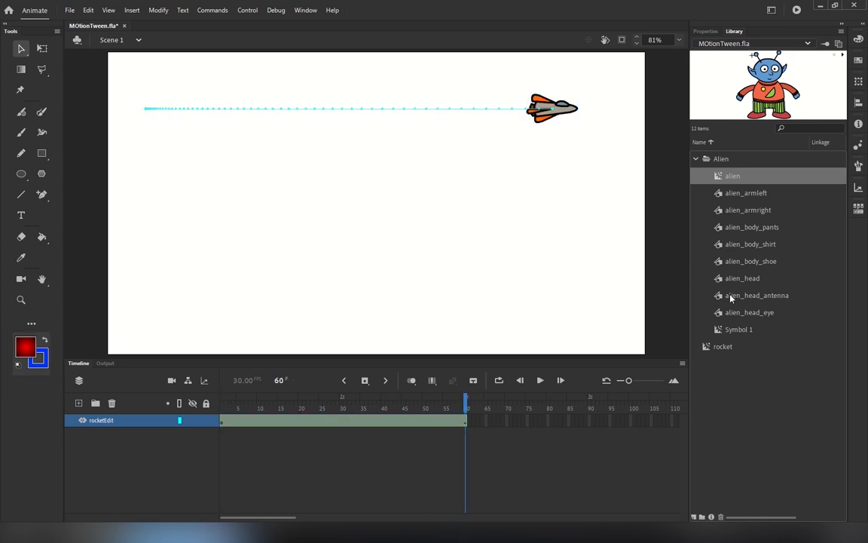
click(706, 30)
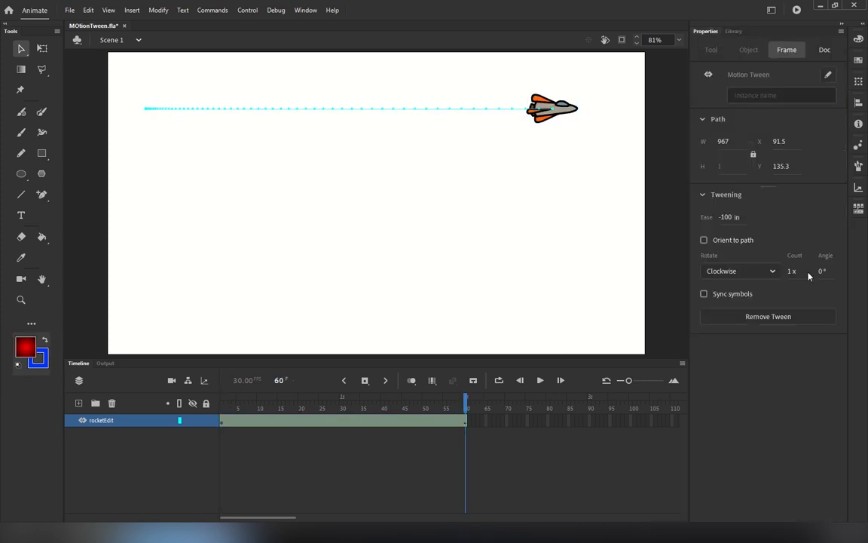
click(716, 272)
click(755, 293)
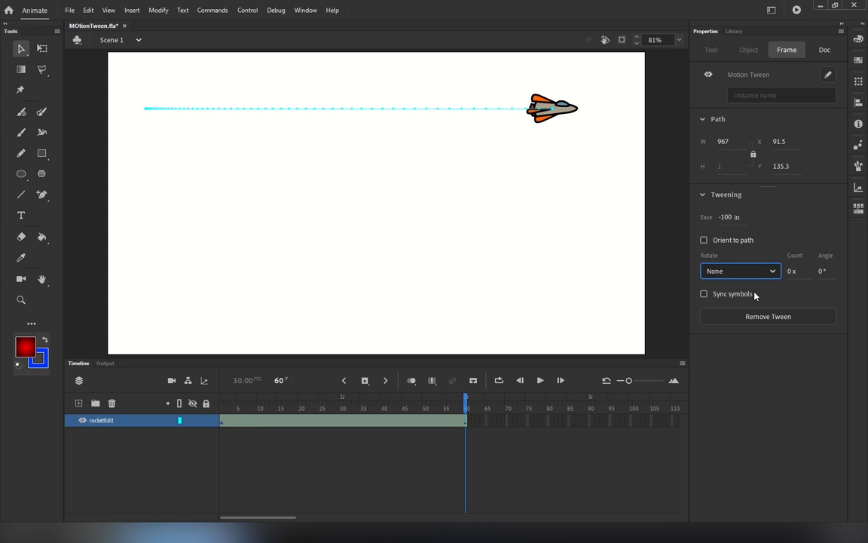
click(728, 217)
text(0)
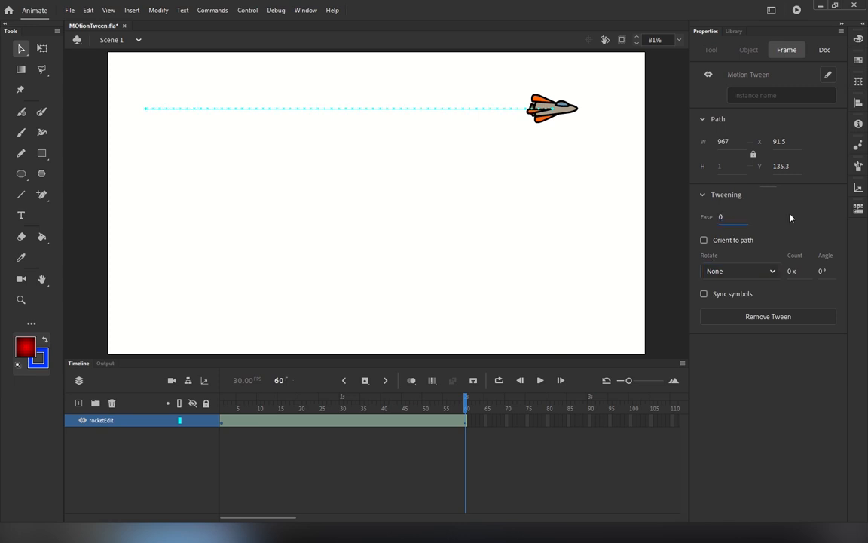
key(Return)
key(Return)
Set the rocket's X position at frame 60 to 1100 and scrub the timeline back to the start.
click(576, 111)
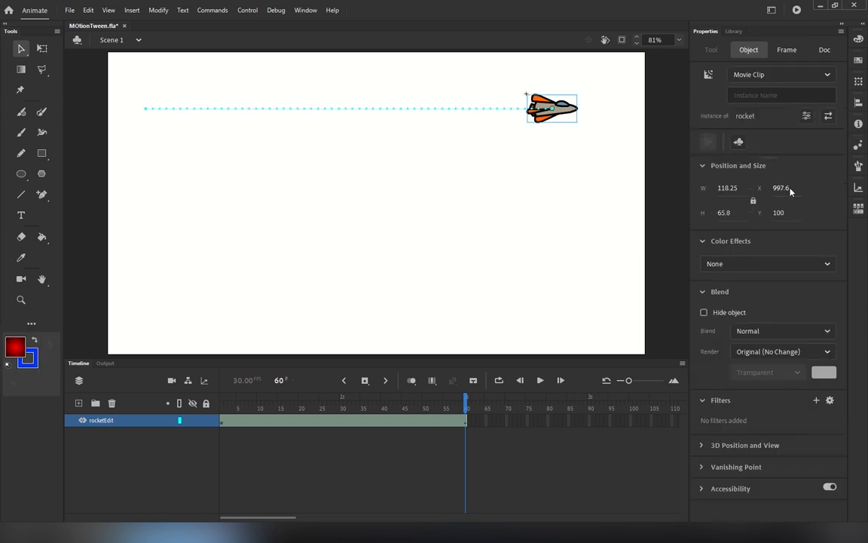
drag(776, 190, 752, 197)
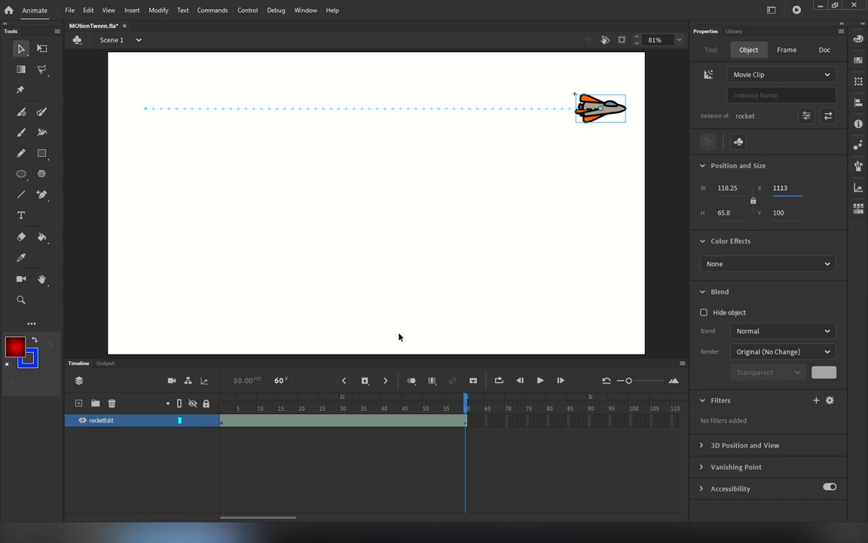
click(781, 191)
text(1100)
key(Return)
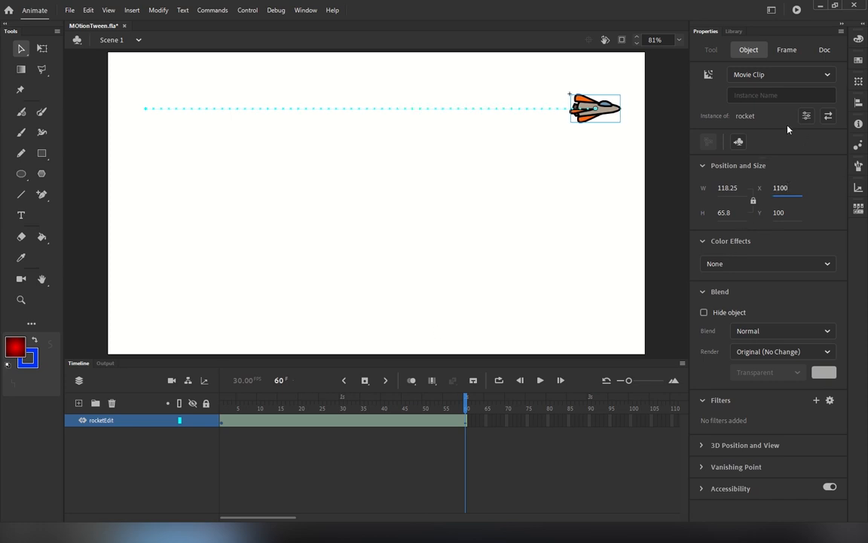
click(441, 420)
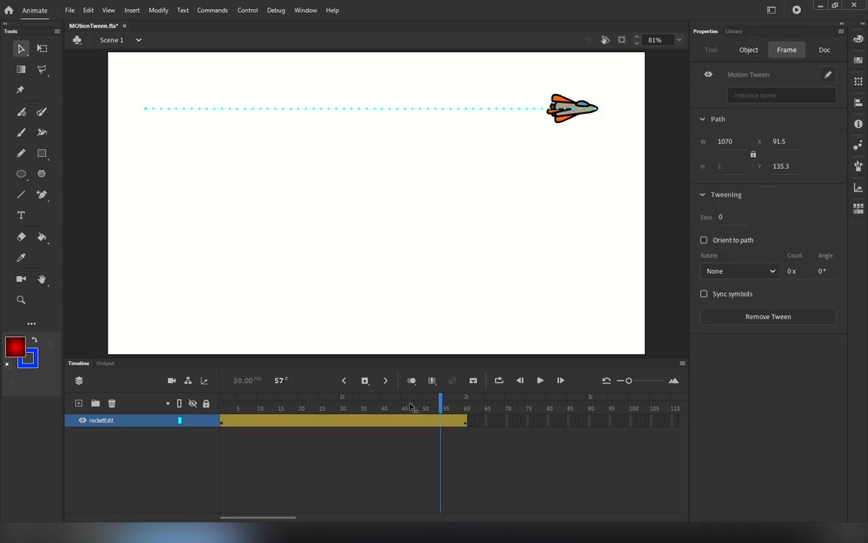
drag(410, 406, 227, 404)
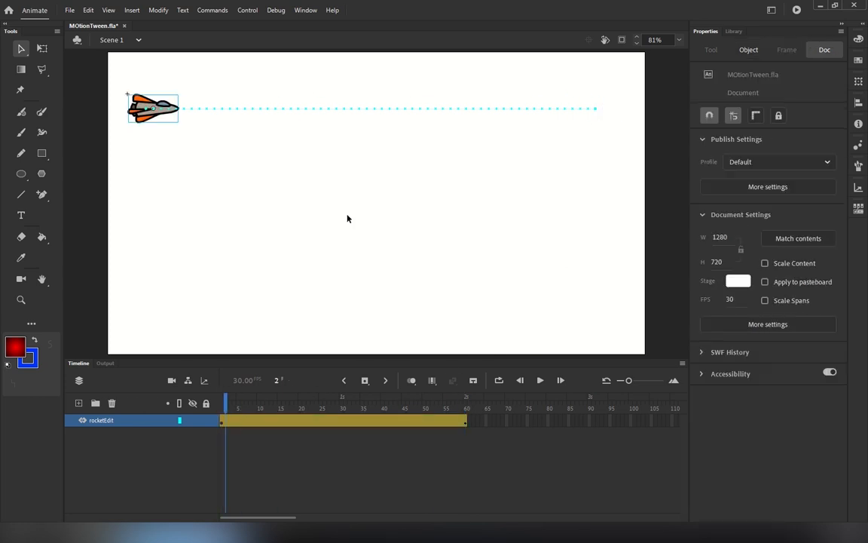
Make the timeline taller and open the rocketEdit tween's motion editor, closing it and reopening it with Refine Motion Tween.
drag(384, 357, 390, 337)
double_click(346, 405)
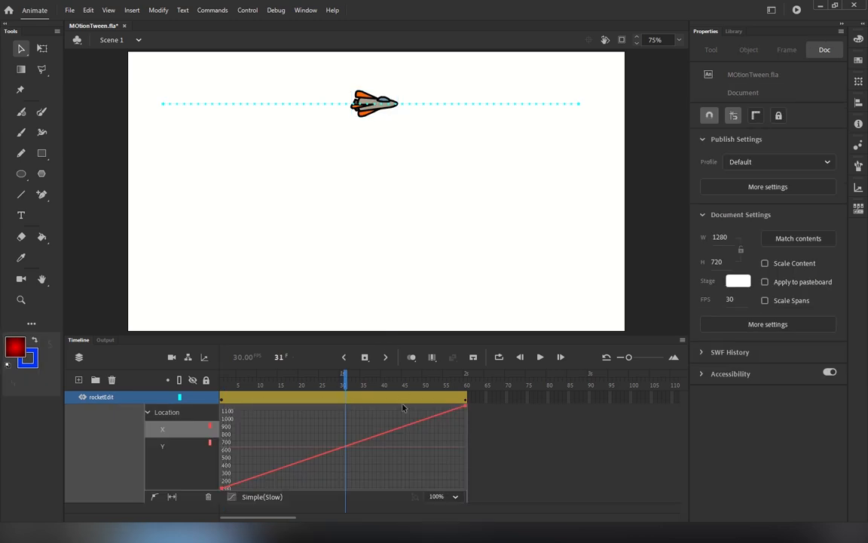
right_click(379, 401)
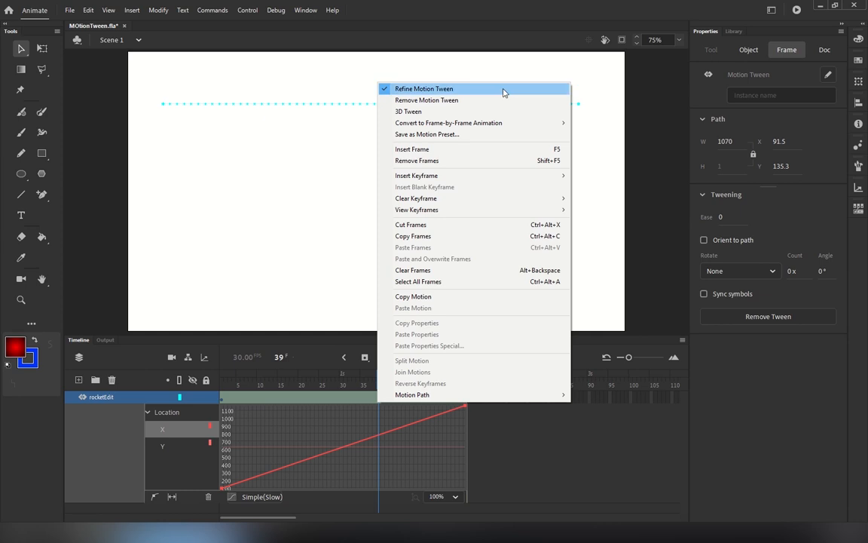
click(474, 90)
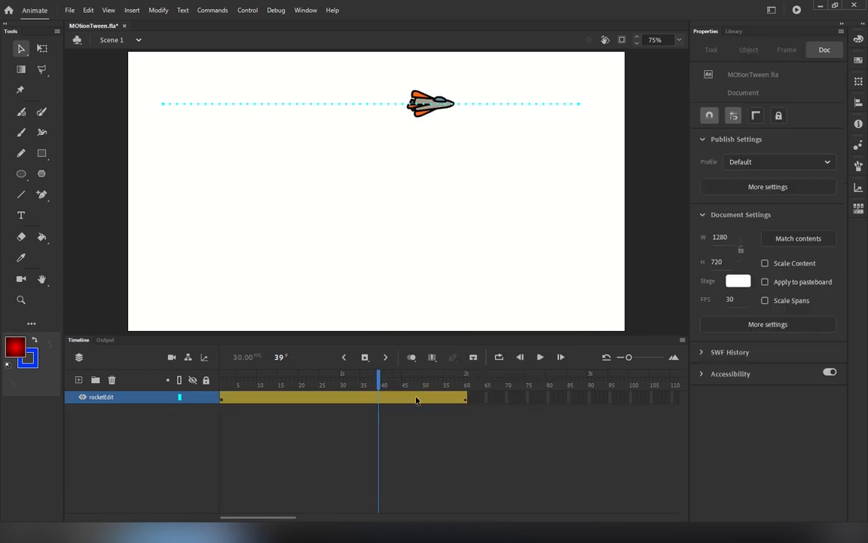
right_click(417, 397)
click(471, 84)
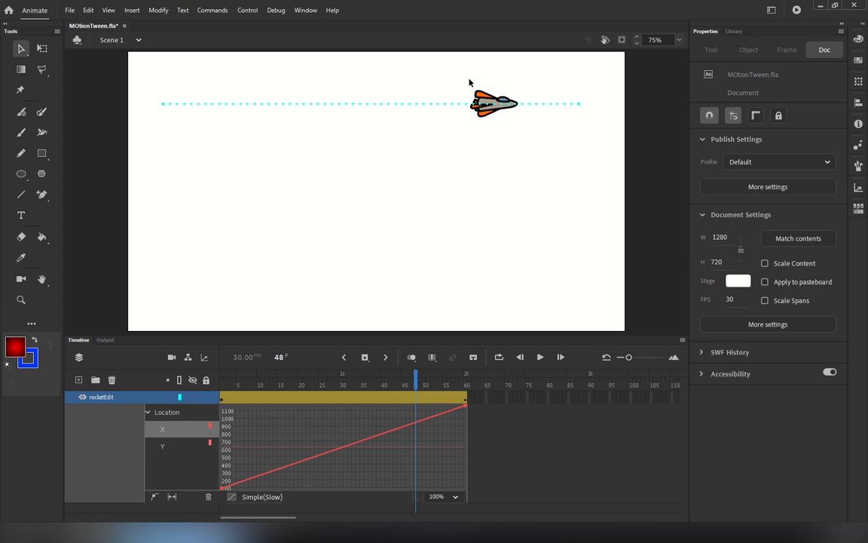
Stretch the timeline frames and enlarge the timeline area for the motion graph, fit the stage view around the path, and return to frame 1.
click(673, 361)
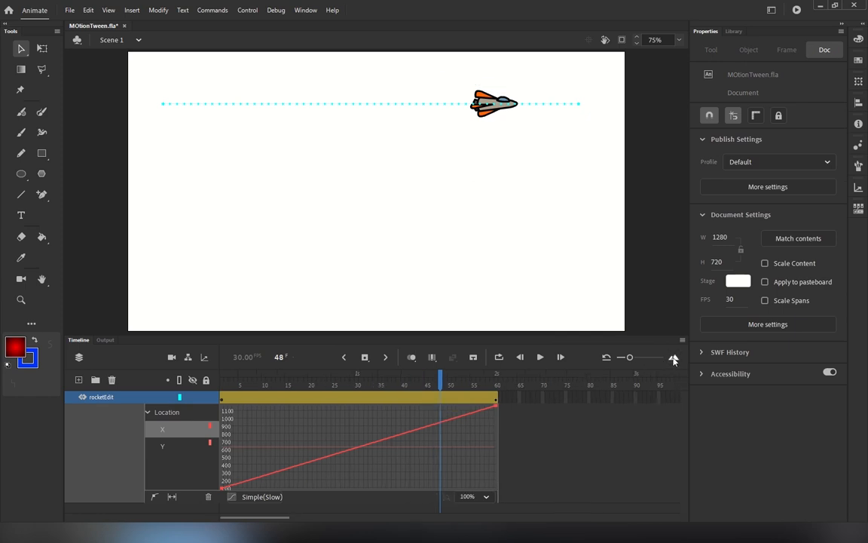
click(673, 360)
click(673, 360)
click(674, 360)
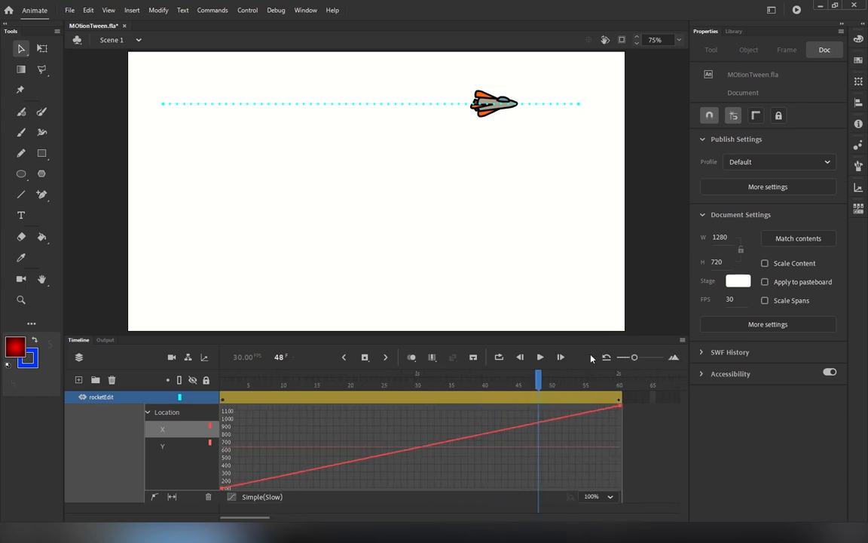
drag(504, 337, 495, 224)
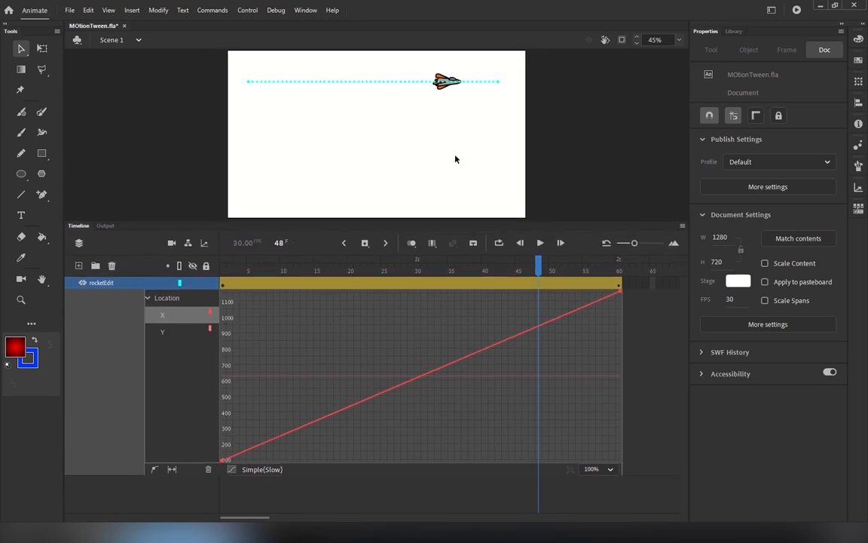
click(397, 94)
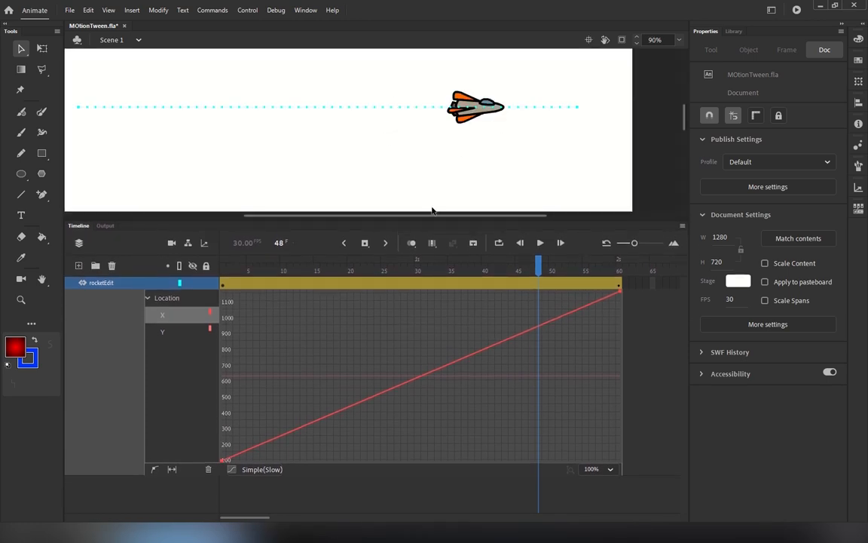
scroll(616, 106, up, 2)
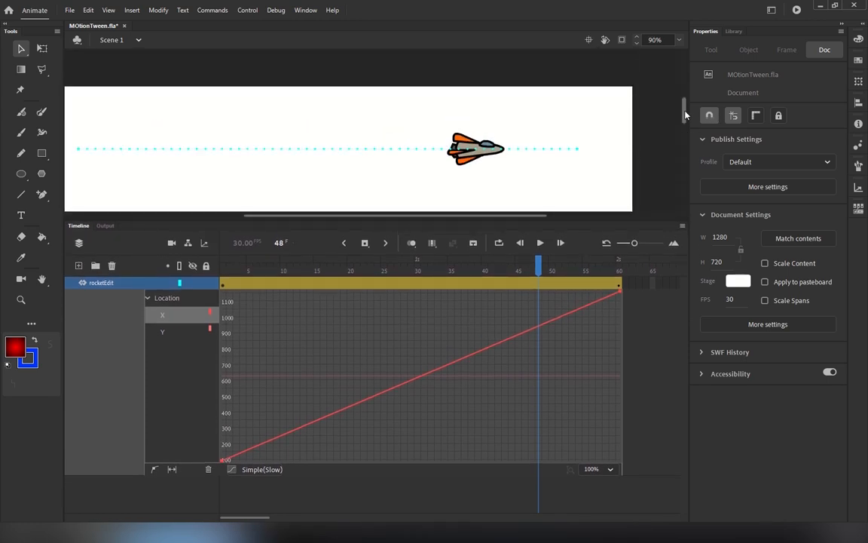
scroll(617, 105, down, 1)
drag(544, 267, 220, 271)
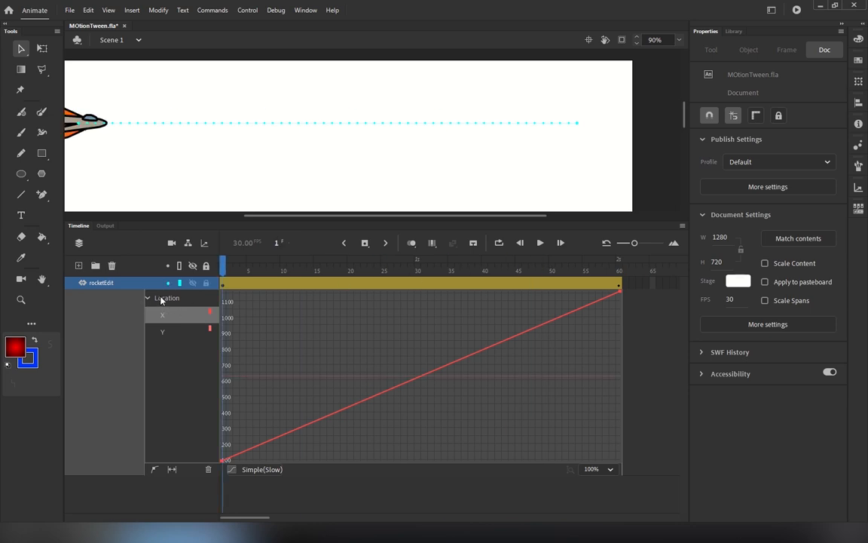
Examine the rocketEdit tween's Location properties, viewing the X graph and the Y graph.
click(161, 299)
click(172, 318)
click(169, 333)
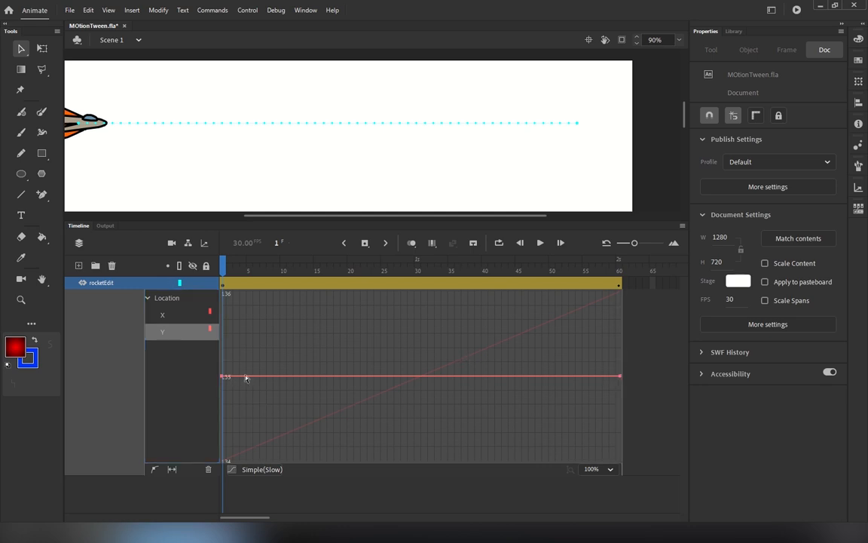
Try lowering the far end of the rocket's motion path slightly and inspect the Y location graph.
click(85, 134)
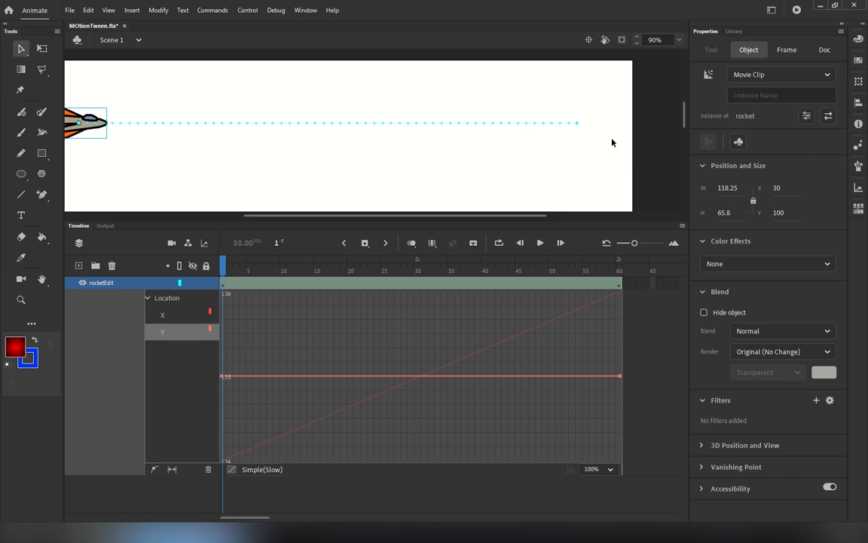
drag(577, 123, 578, 128)
click(270, 300)
drag(220, 276, 244, 260)
click(91, 135)
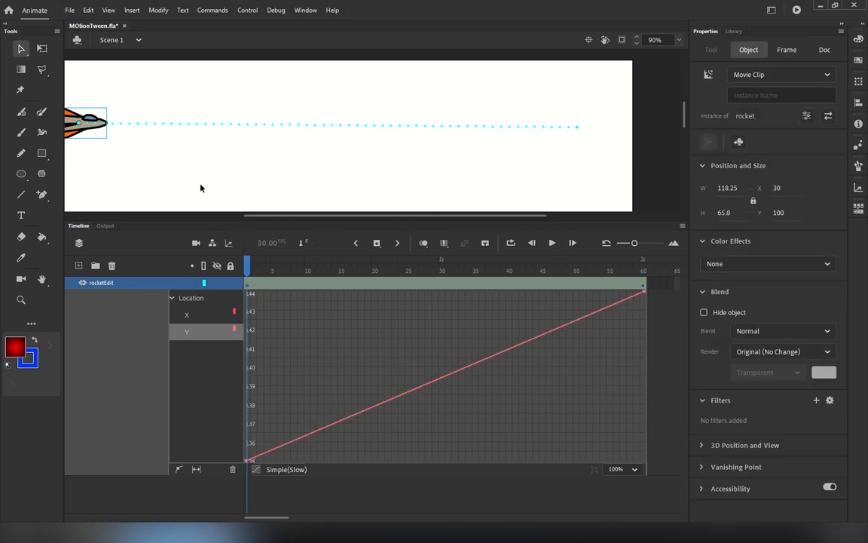
click(195, 330)
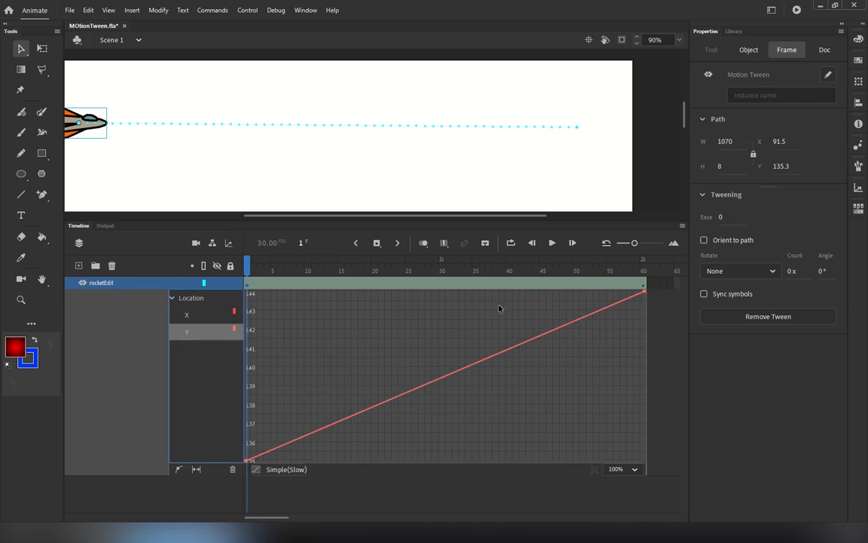
click(440, 167)
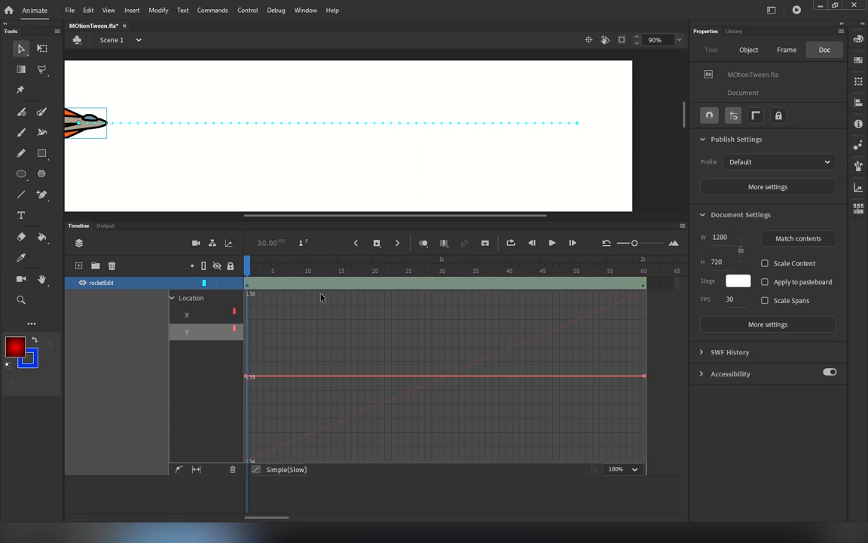
Try adding an anchor point midway on the X location curve and raising it to about 850 at frame 27, and scrub back to frame 1.
click(202, 315)
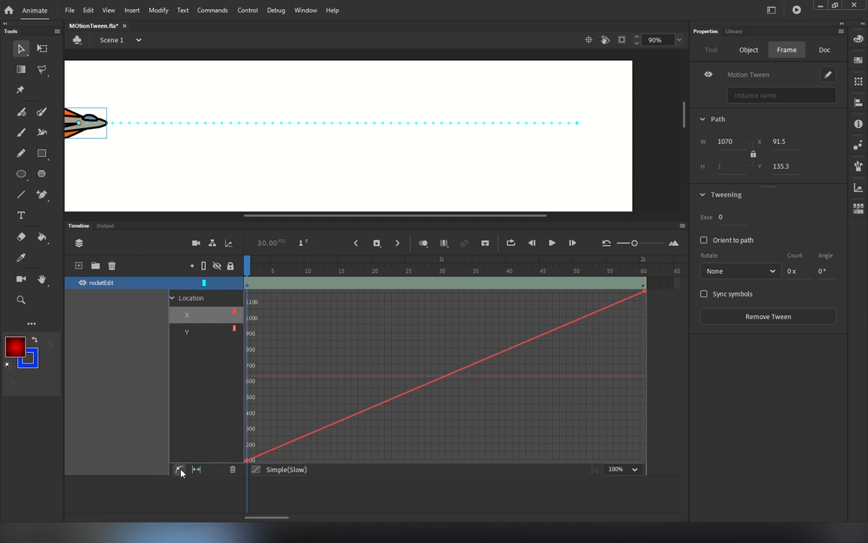
click(432, 384)
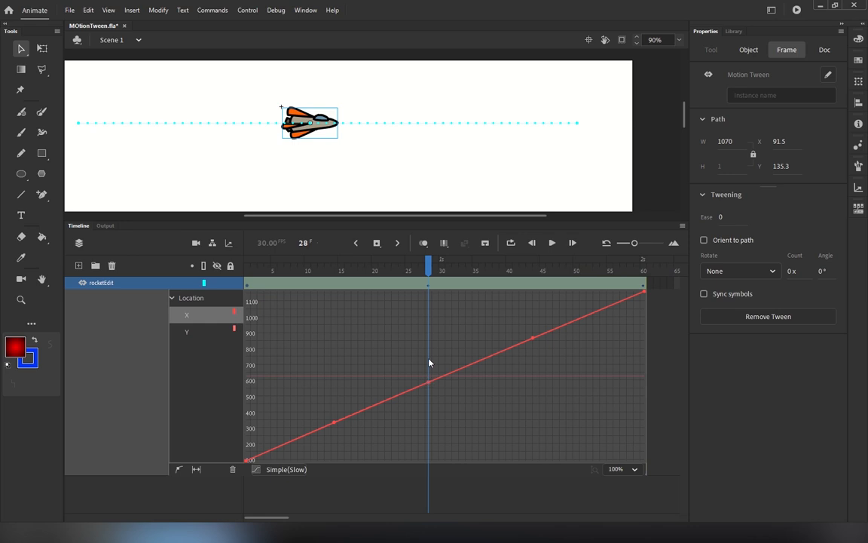
drag(430, 269, 449, 269)
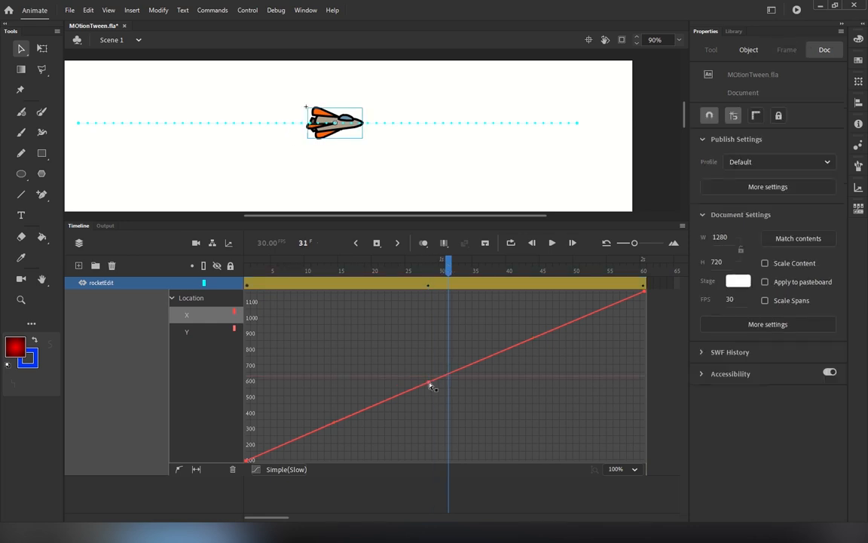
drag(430, 383, 423, 345)
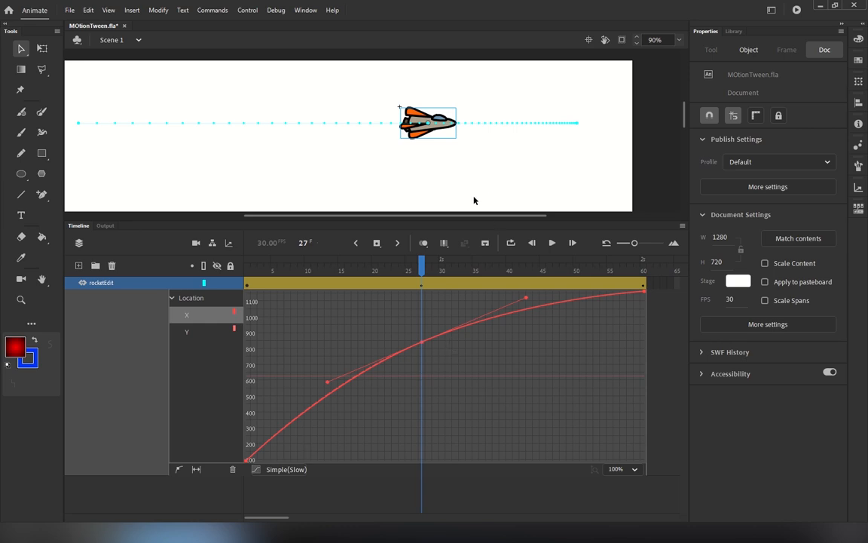
drag(423, 265, 207, 388)
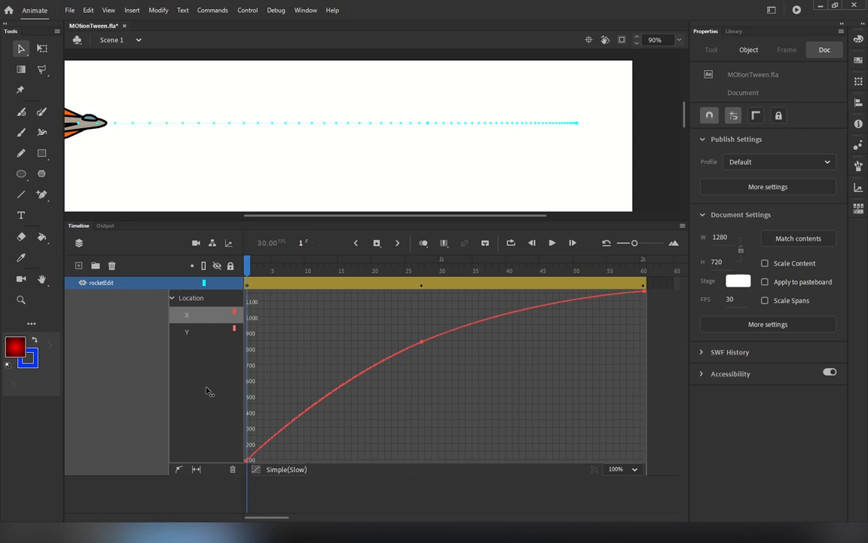
drag(333, 317, 266, 443)
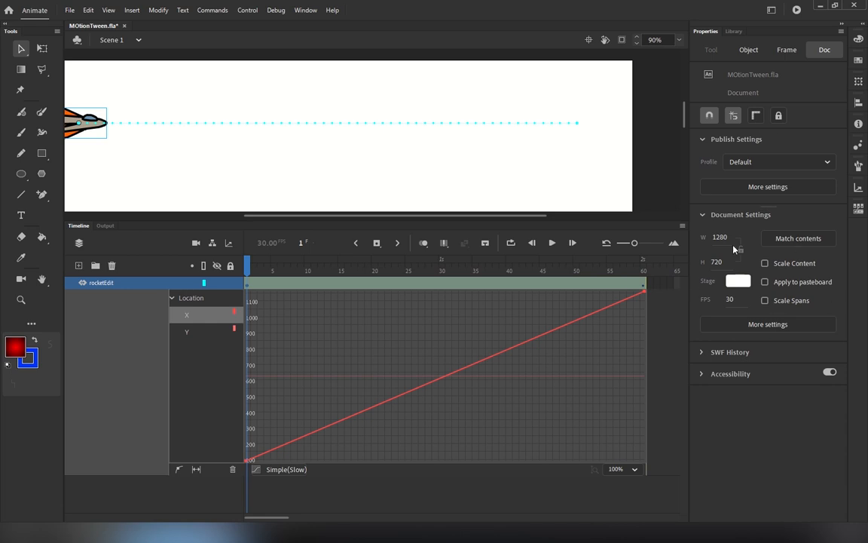
Try No Ease and the Simple Slow, Medium, Fast and Fastest ease presets on the rocket's X location curve.
click(289, 475)
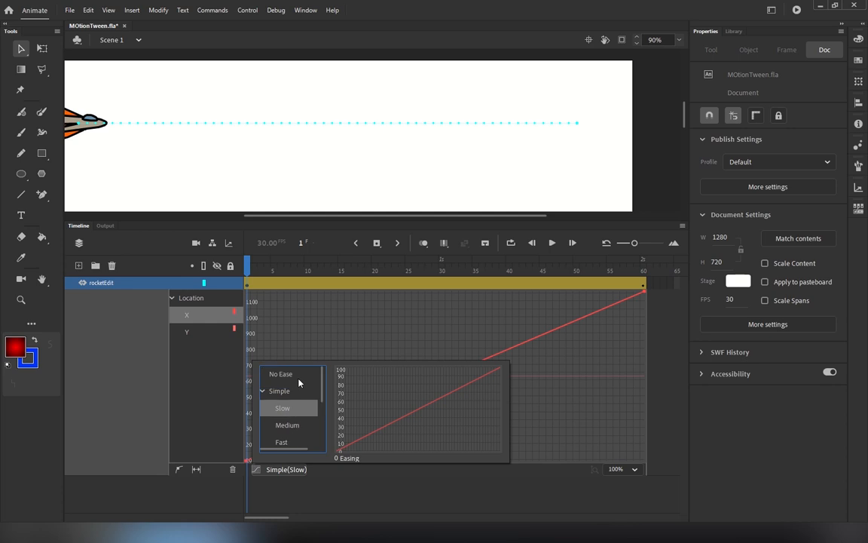
click(283, 374)
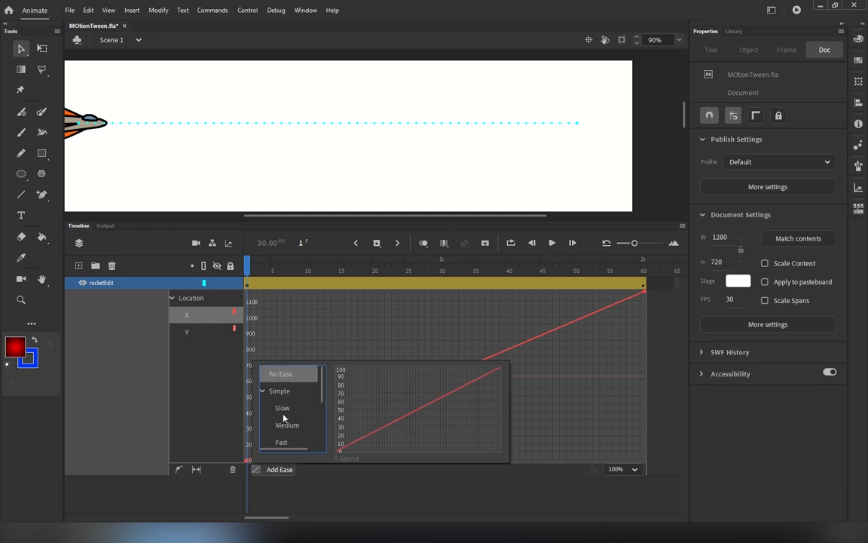
click(281, 392)
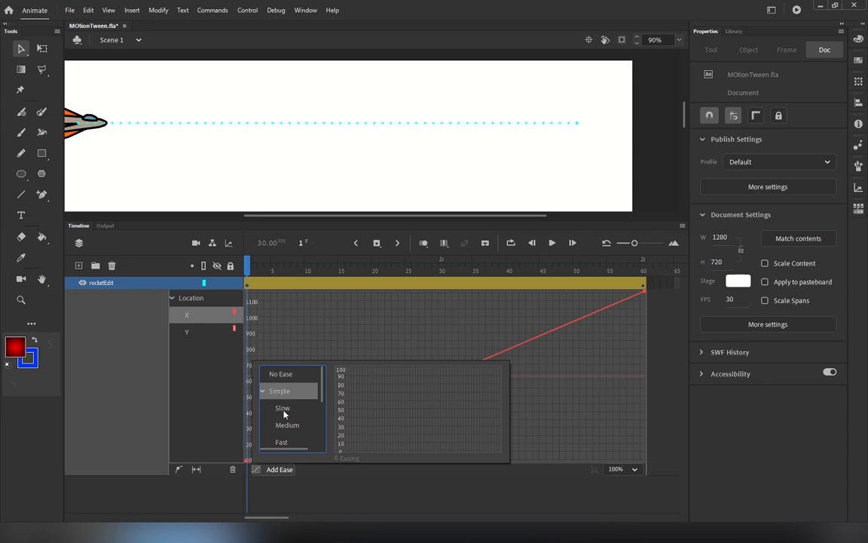
click(283, 410)
click(294, 429)
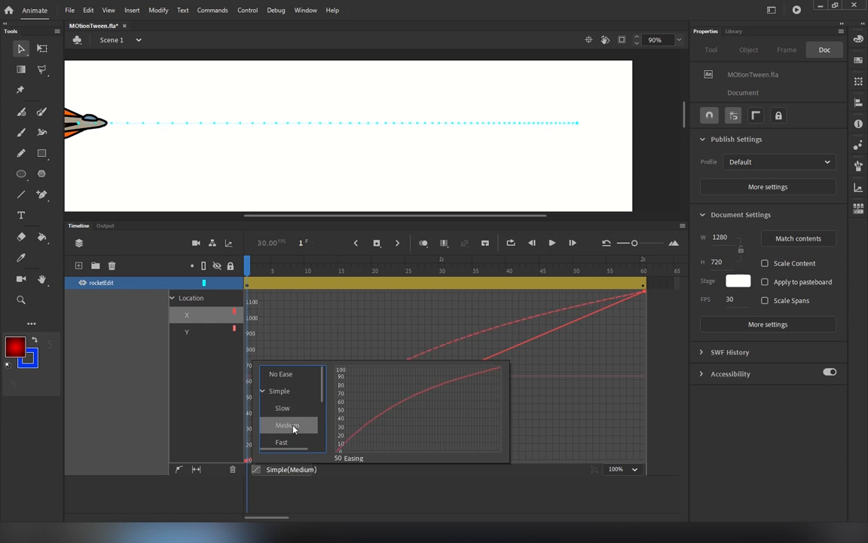
click(285, 442)
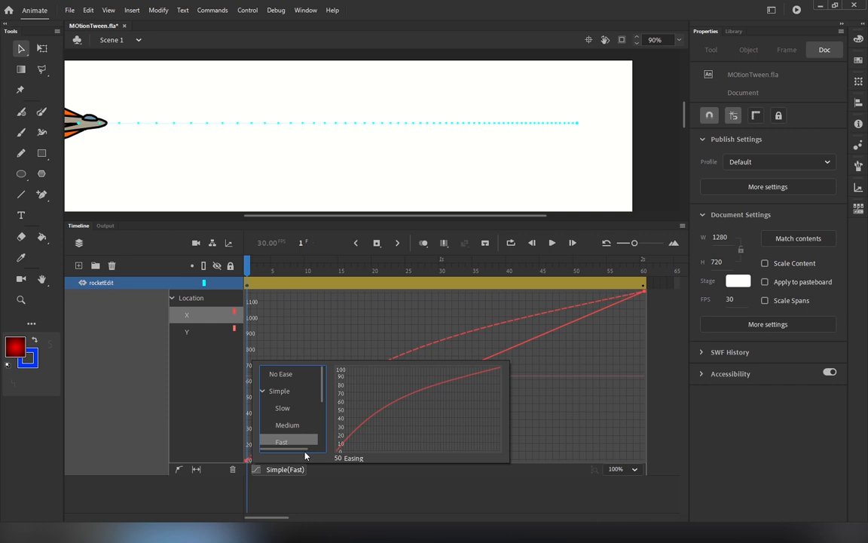
scroll(297, 436, down, 3)
scroll(291, 413, up, 2)
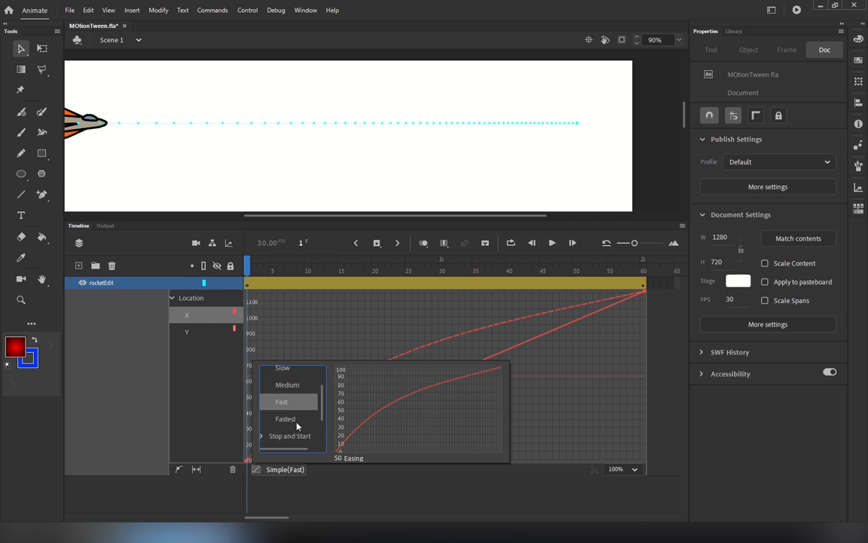
click(296, 423)
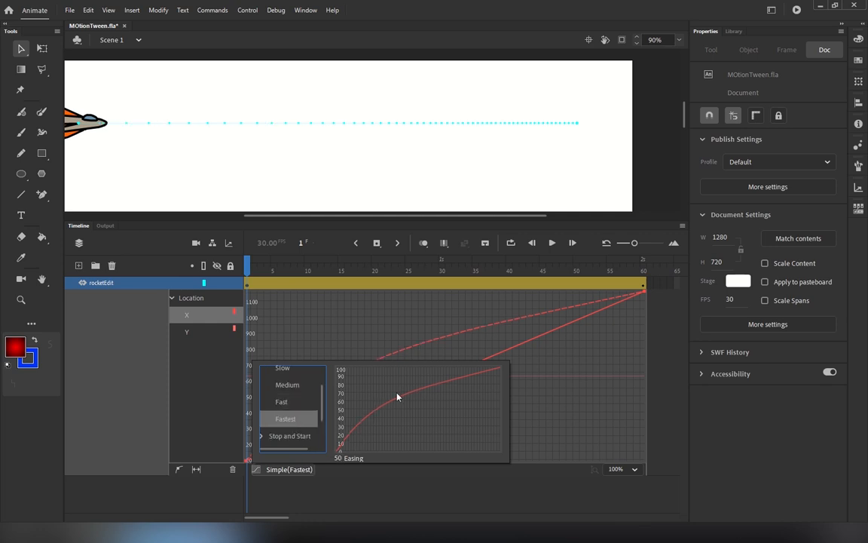
Compare the Simple Fast, Medium and Slow presets again on the X curve and settle on Fastest.
click(282, 402)
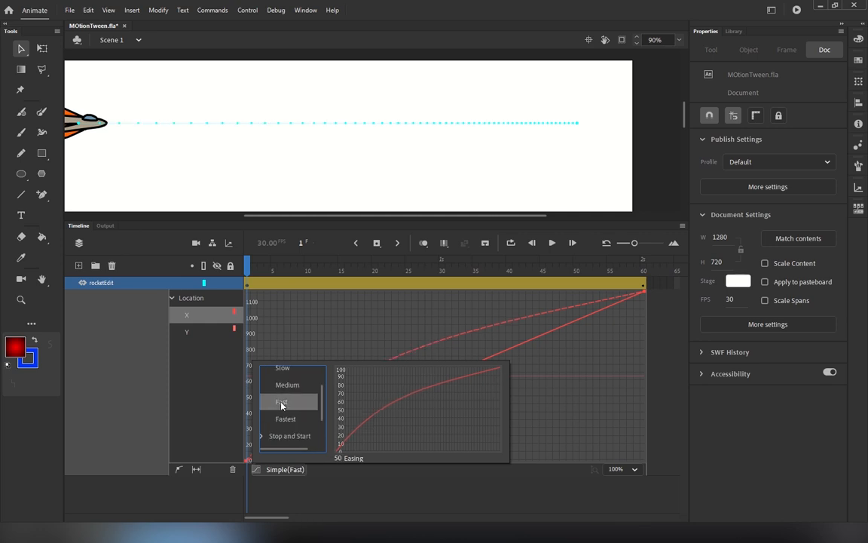
click(289, 388)
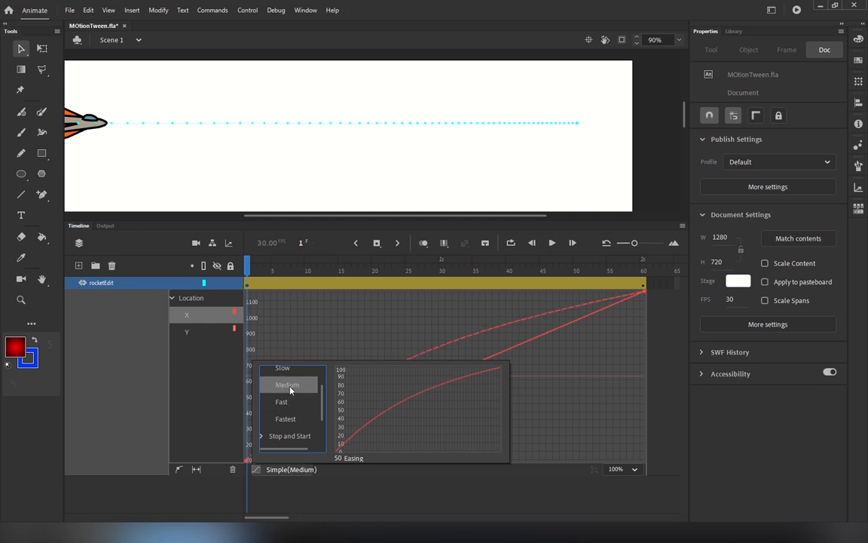
click(290, 369)
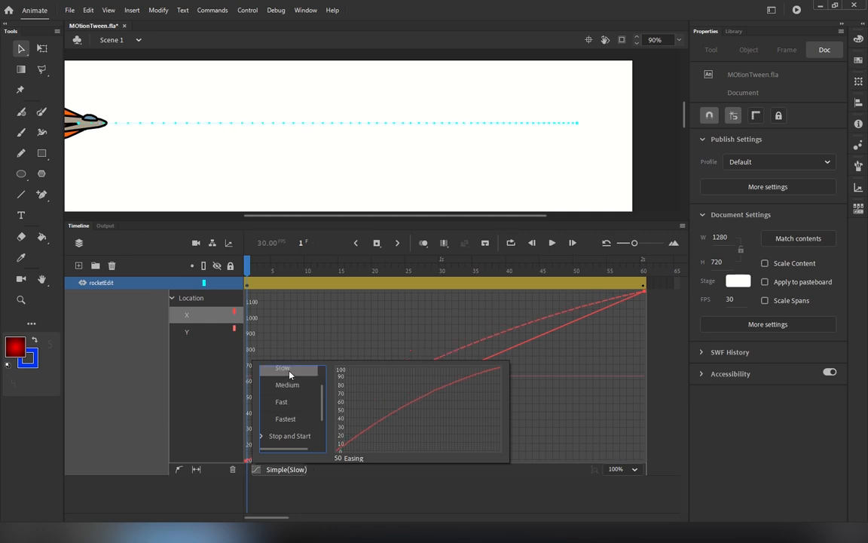
click(292, 425)
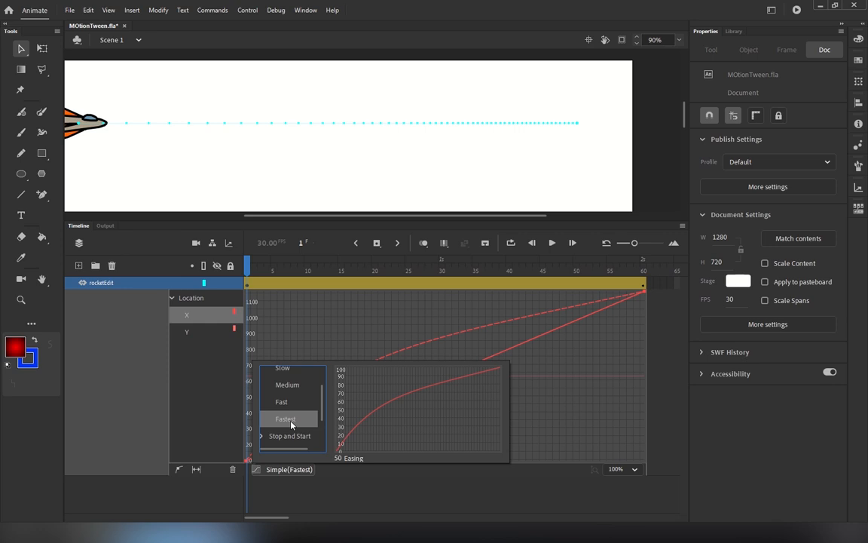
click(340, 342)
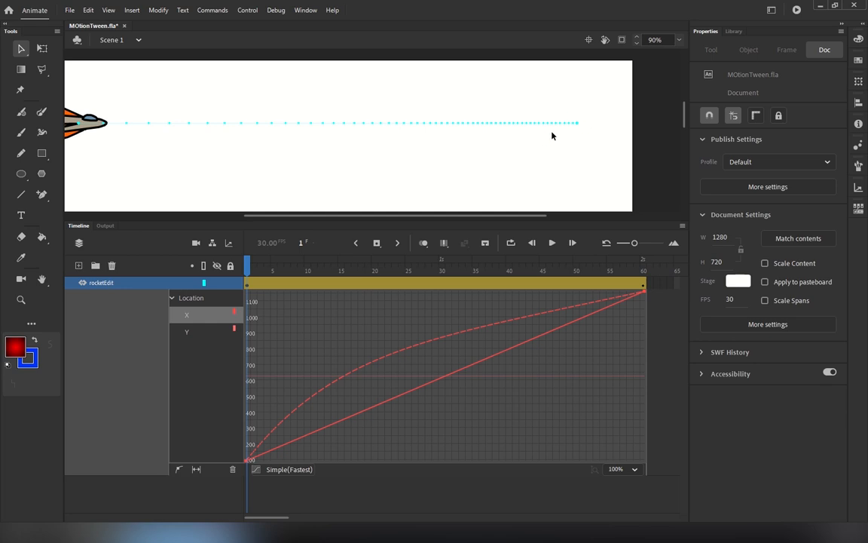
Play the rocket tween from frame 1 to preview the Simple Fastest ease, and scrub back to frame 1.
mouse_move(246, 271)
mouse_down()
mouse_move(281, 271)
mouse_move(247, 272)
mouse_up()
click(553, 243)
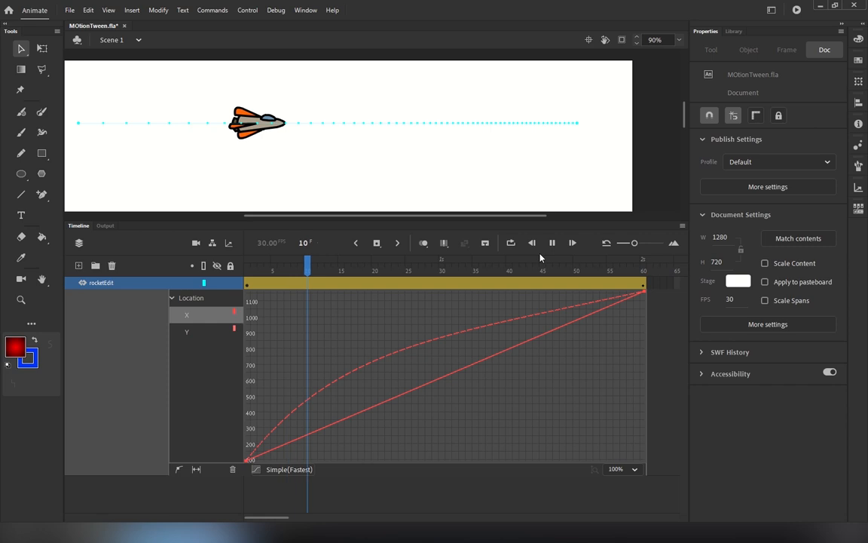
click(455, 270)
drag(455, 272, 247, 271)
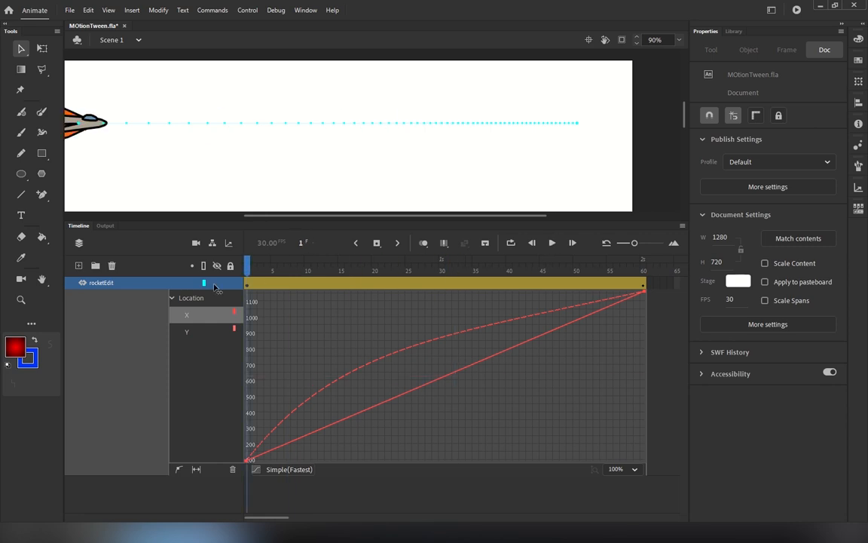
Try easing strengths of -100 and -65 on the Simple Fastest ease, and preview the -65 motion from frame 1.
click(268, 473)
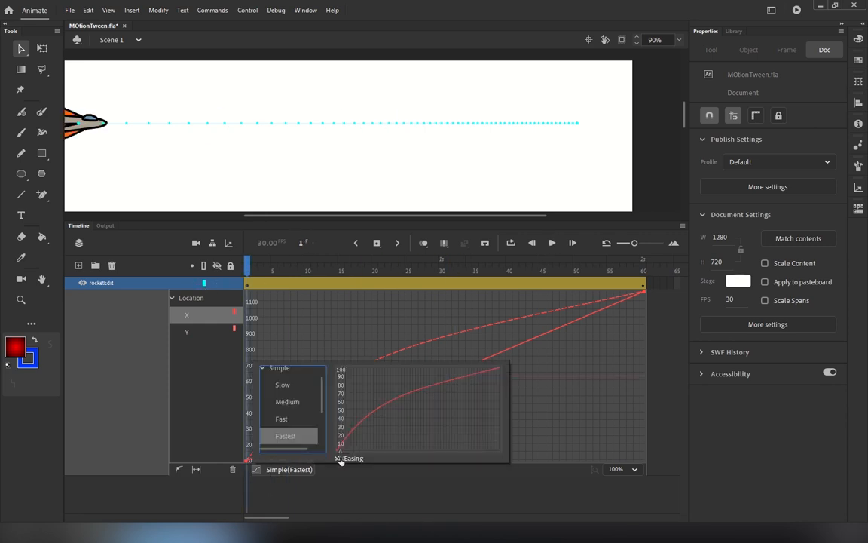
drag(340, 460, 149, 462)
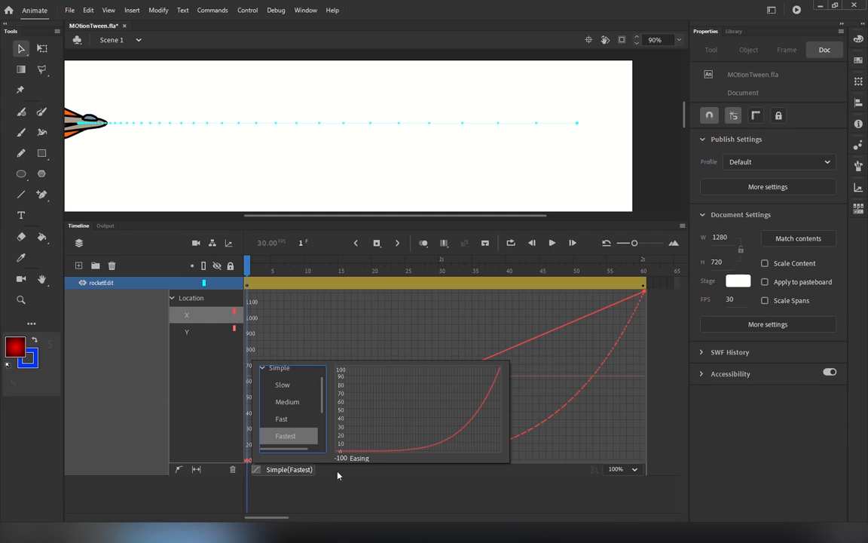
drag(340, 459, 361, 460)
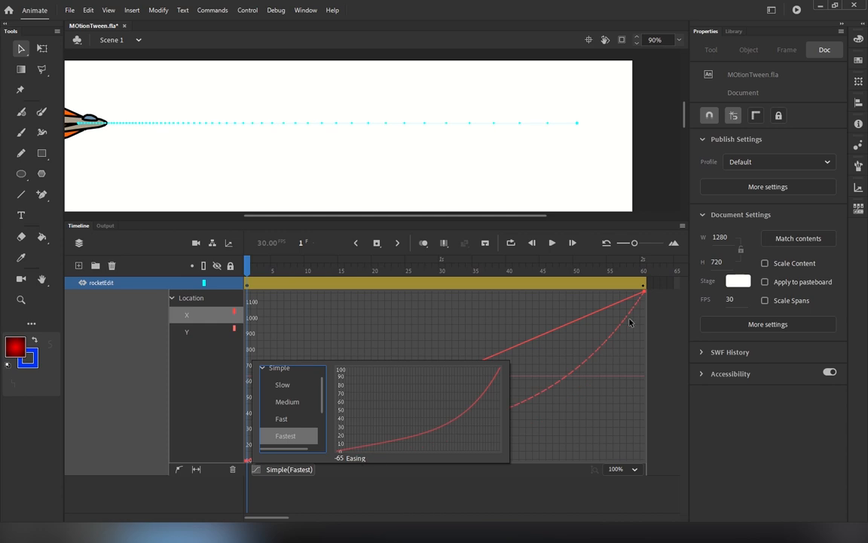
click(468, 322)
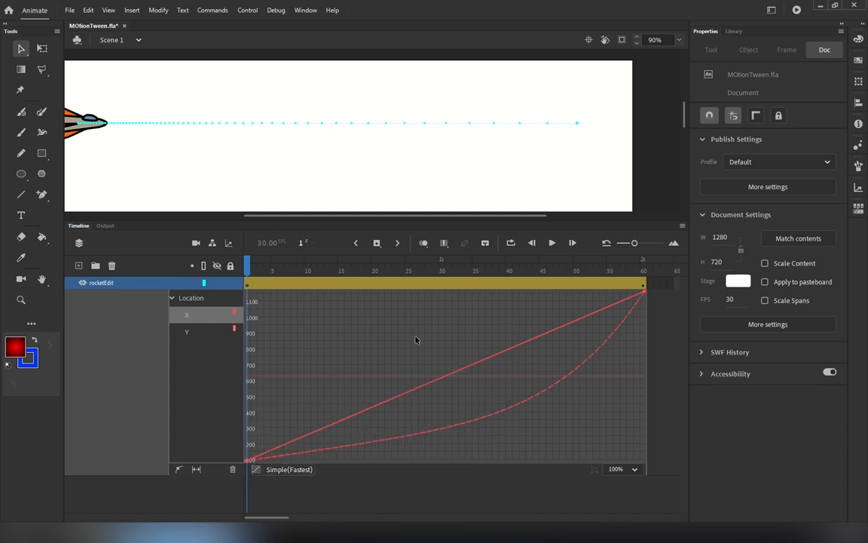
click(553, 243)
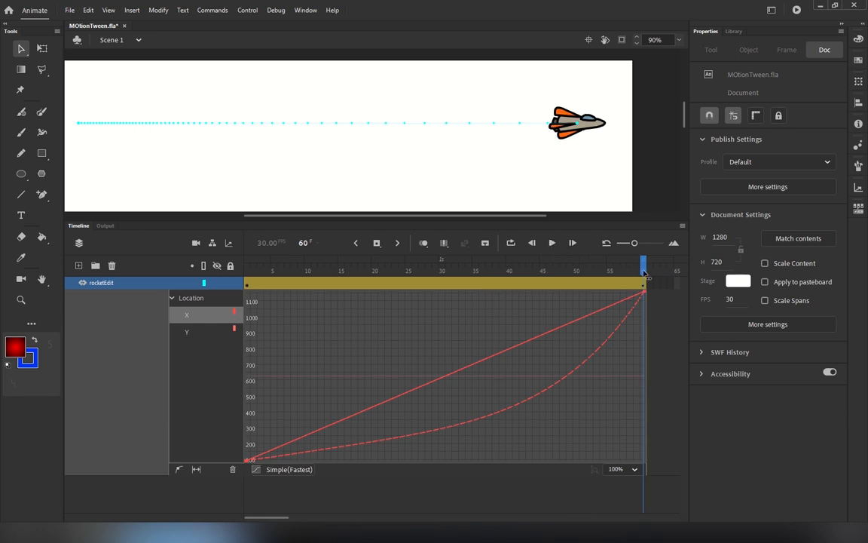
drag(644, 272, 248, 273)
Try the Stop and Start Medium ease on the X location curve, switch it to Fast, and preview the motion.
click(278, 467)
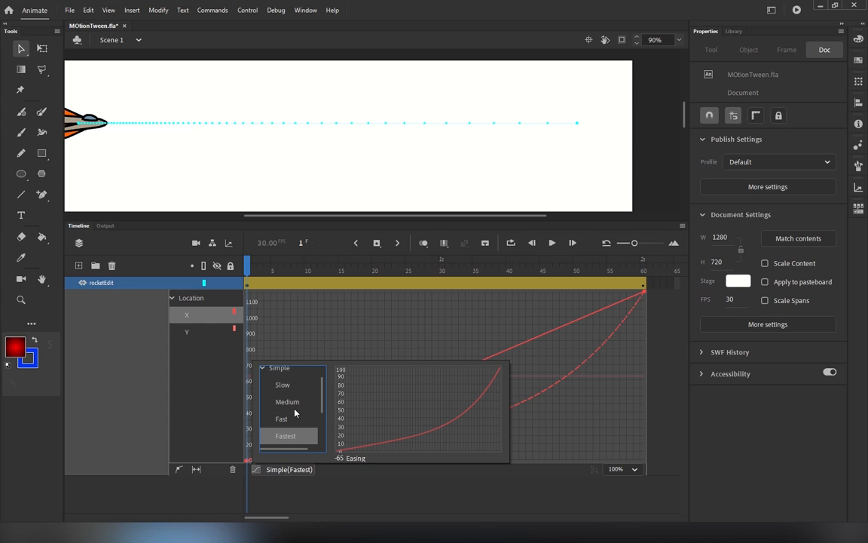
click(265, 367)
click(277, 395)
click(263, 391)
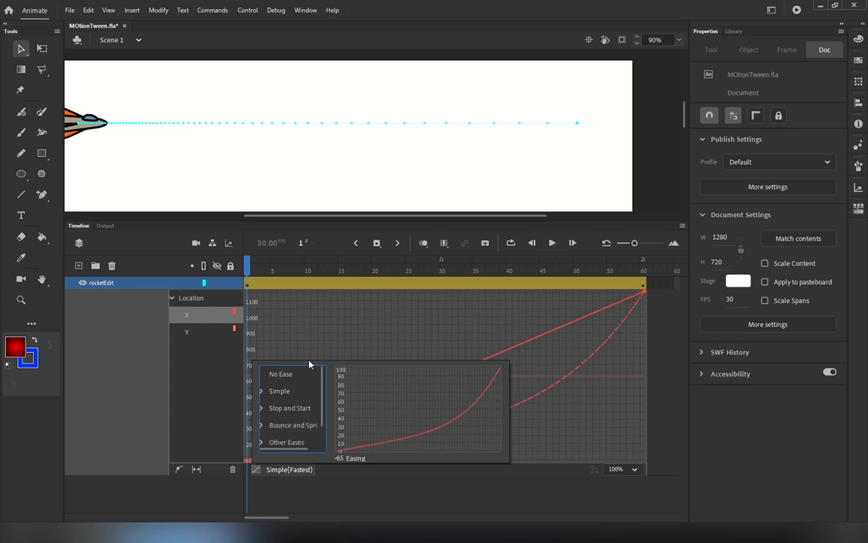
click(263, 409)
click(294, 443)
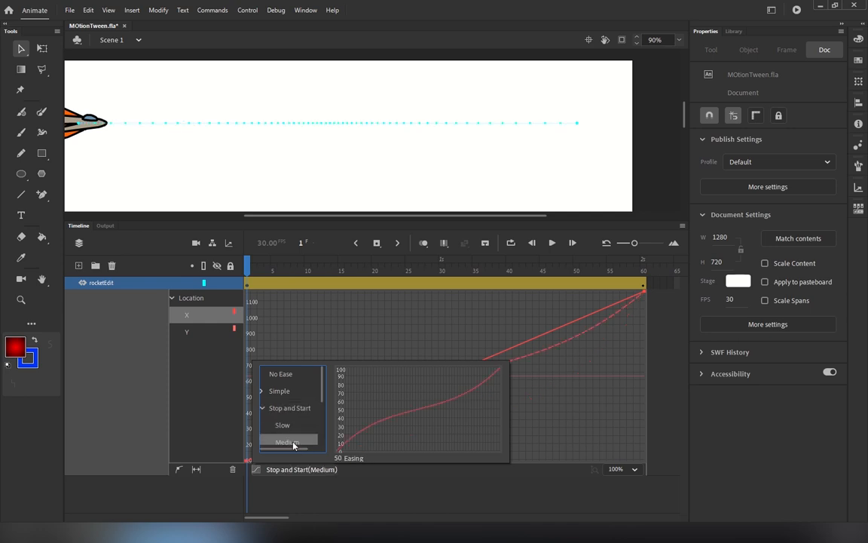
scroll(292, 434, down, 2)
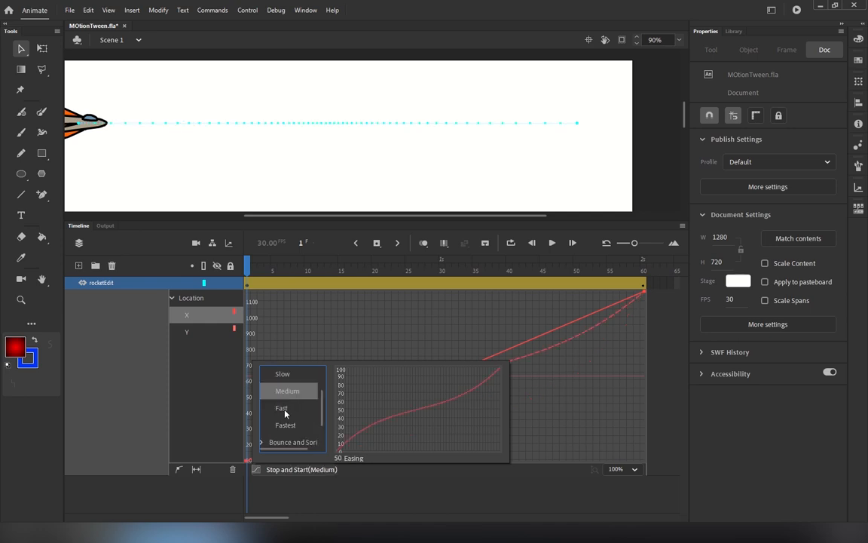
click(285, 411)
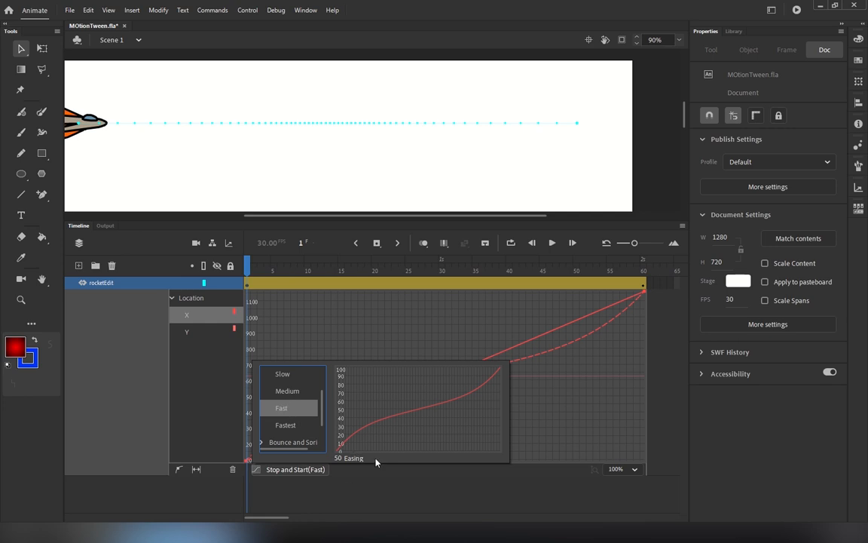
click(410, 343)
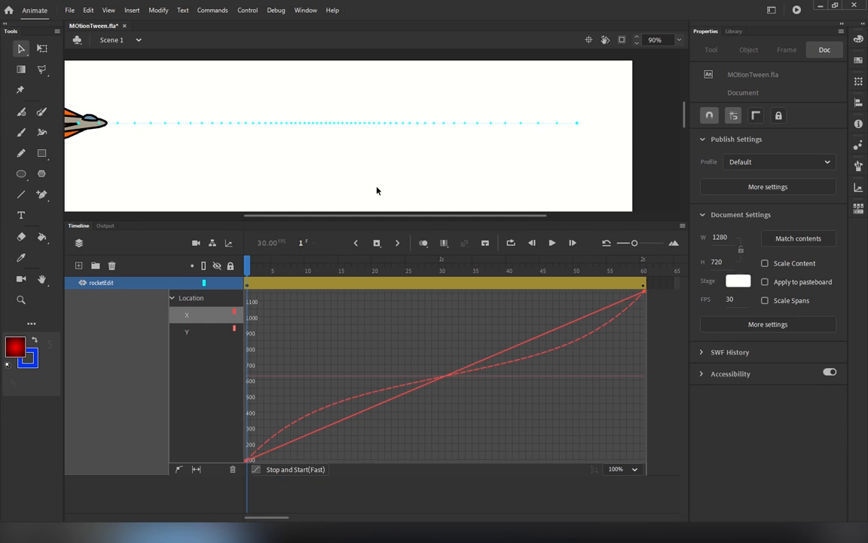
click(552, 243)
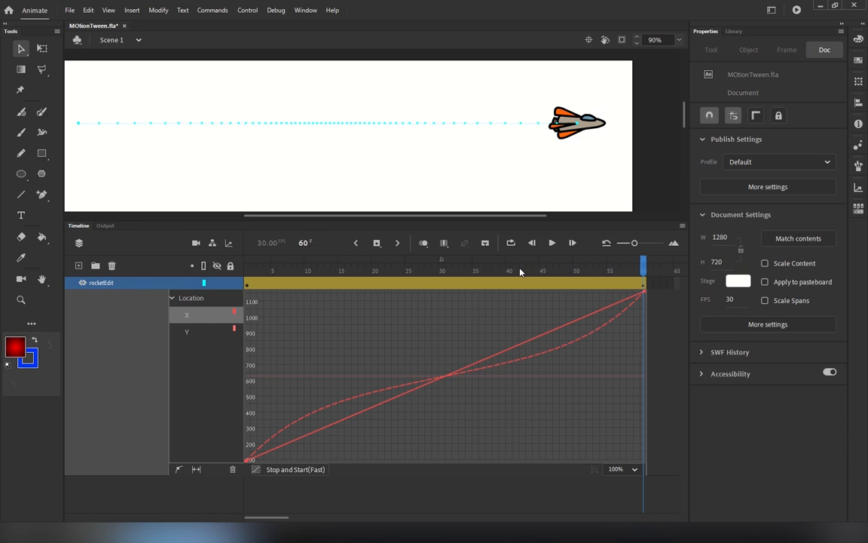
drag(644, 268, 93, 297)
Try an easing strength of 100 on the Stop and Start Fast ease and play the tween.
click(291, 469)
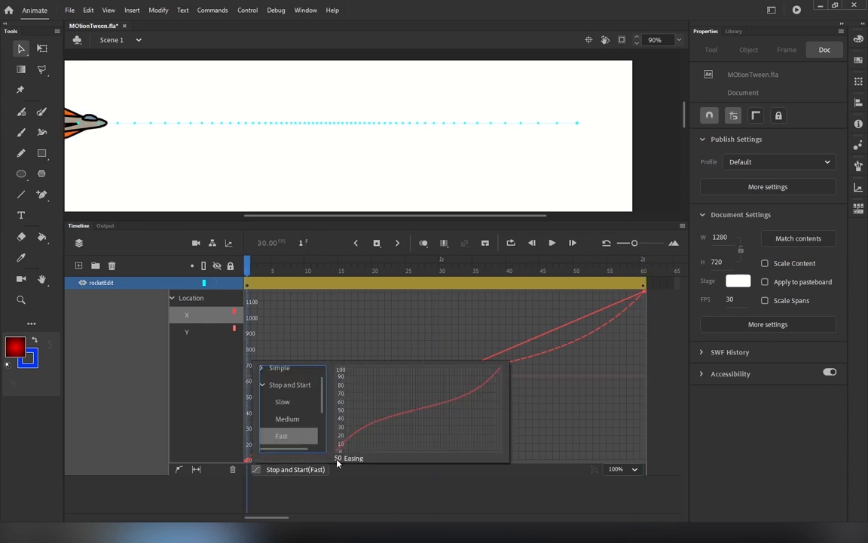
drag(337, 464, 490, 462)
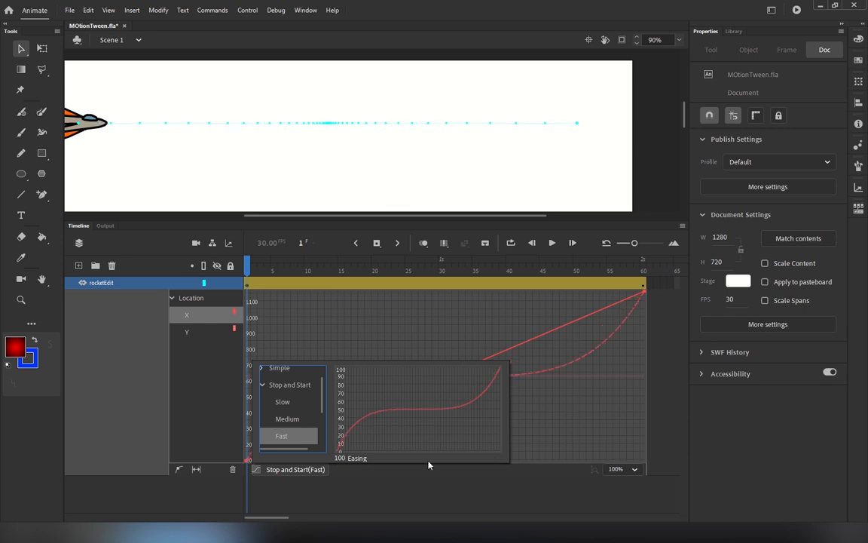
click(395, 318)
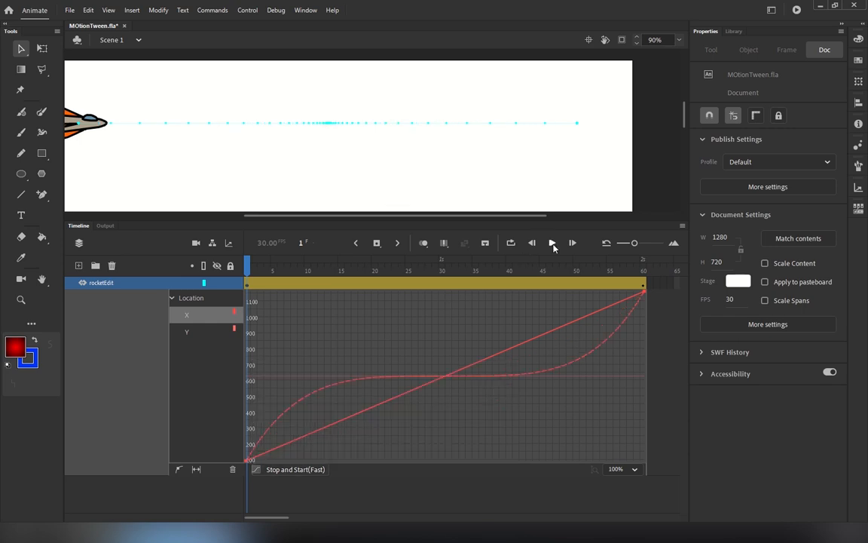
click(552, 243)
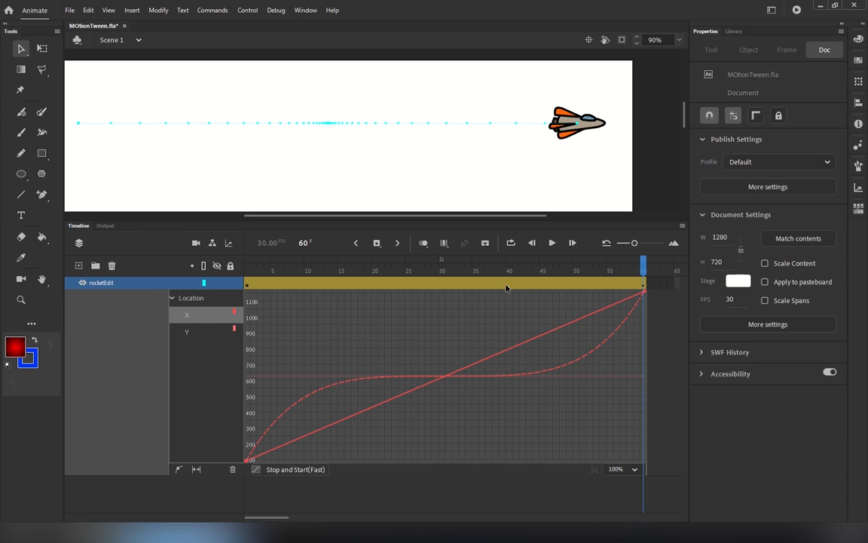
Set the Stop and Start Fast easing strength to -100, play the tween from frame 1 and return there.
click(307, 470)
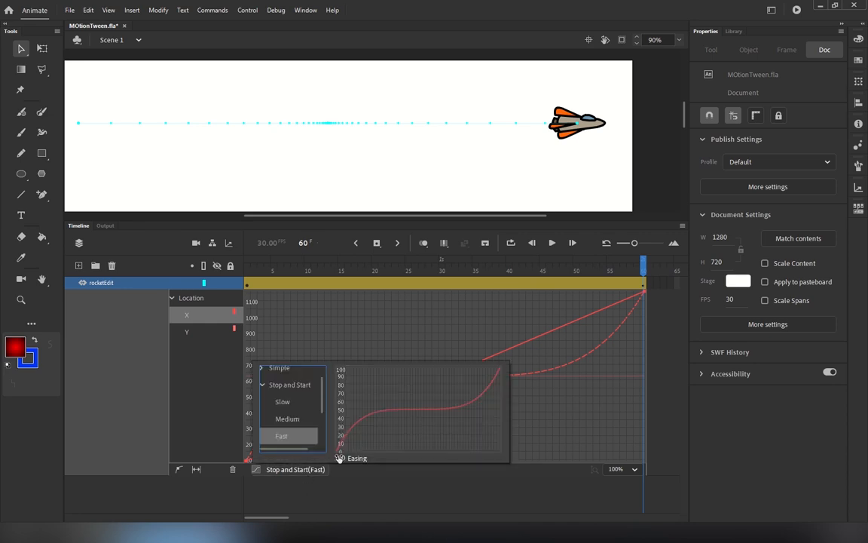
drag(339, 458, 96, 423)
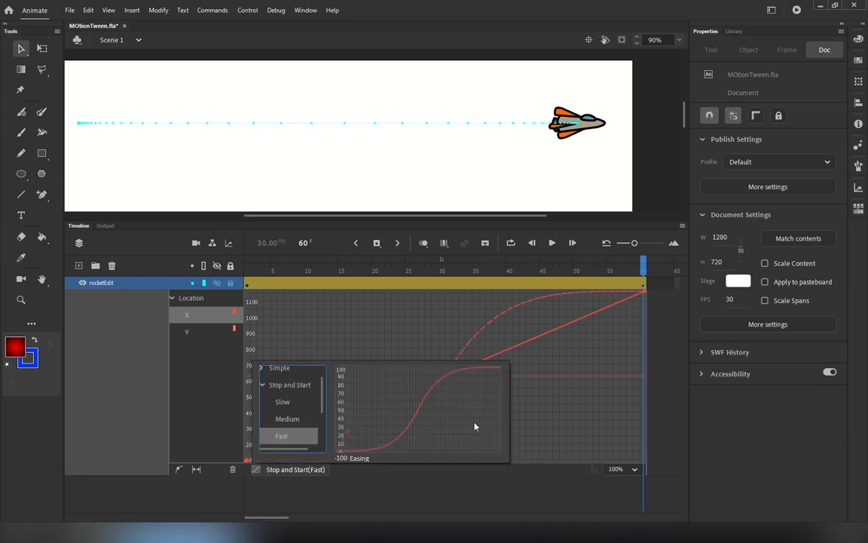
drag(645, 264, 169, 316)
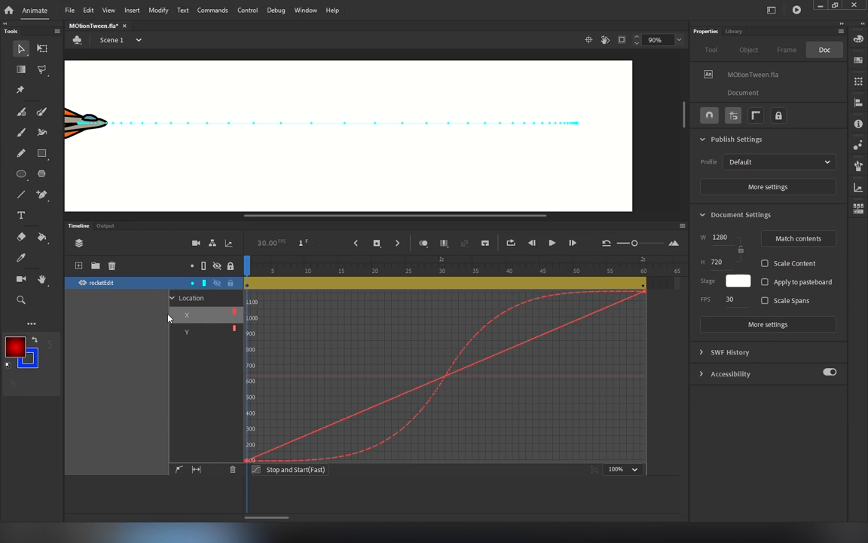
click(552, 243)
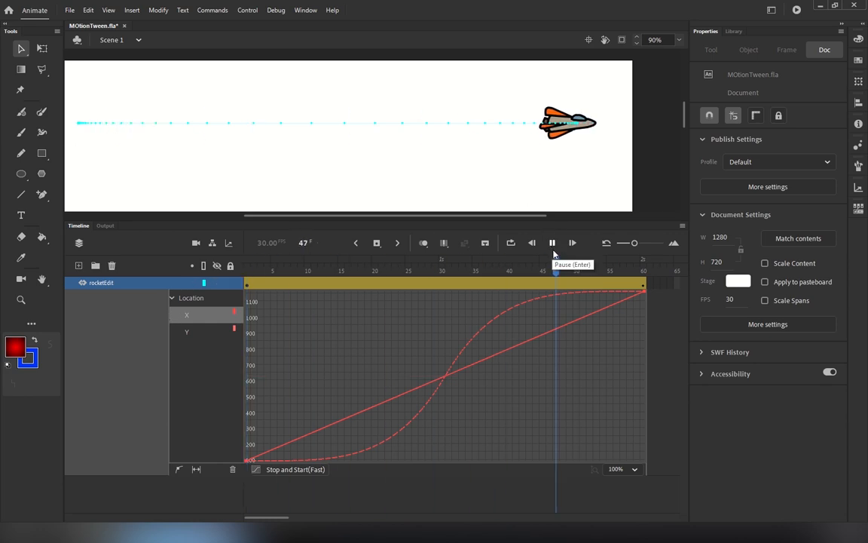
drag(645, 267, 247, 268)
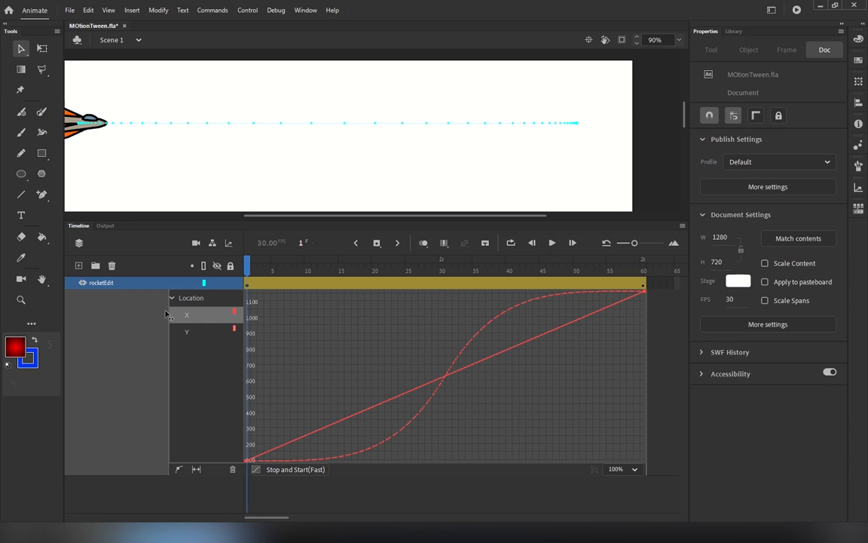
Try a Custom ease on the X location curve, adding four points and shaping them into alternating peaks and dips.
click(276, 471)
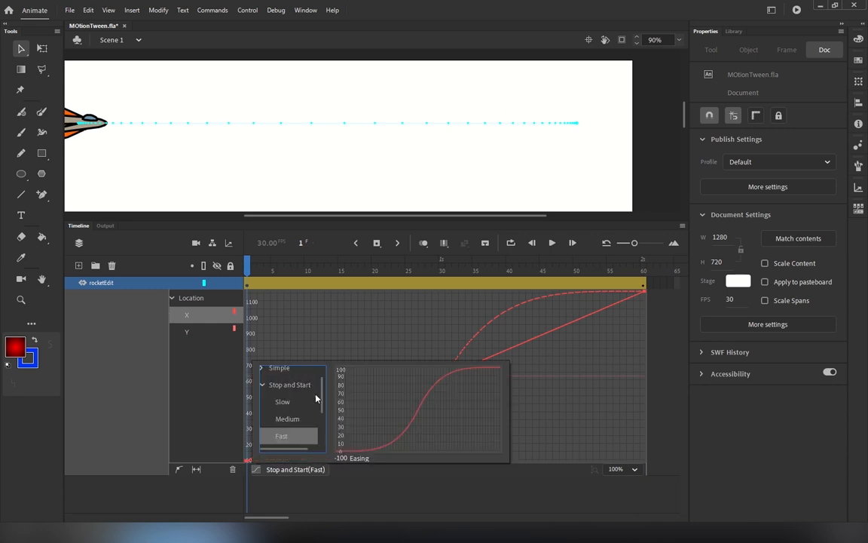
click(264, 386)
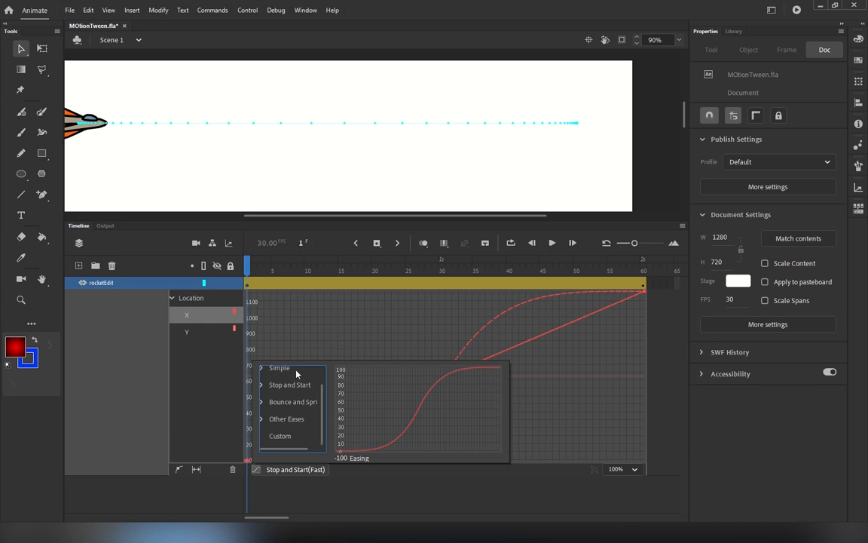
click(294, 436)
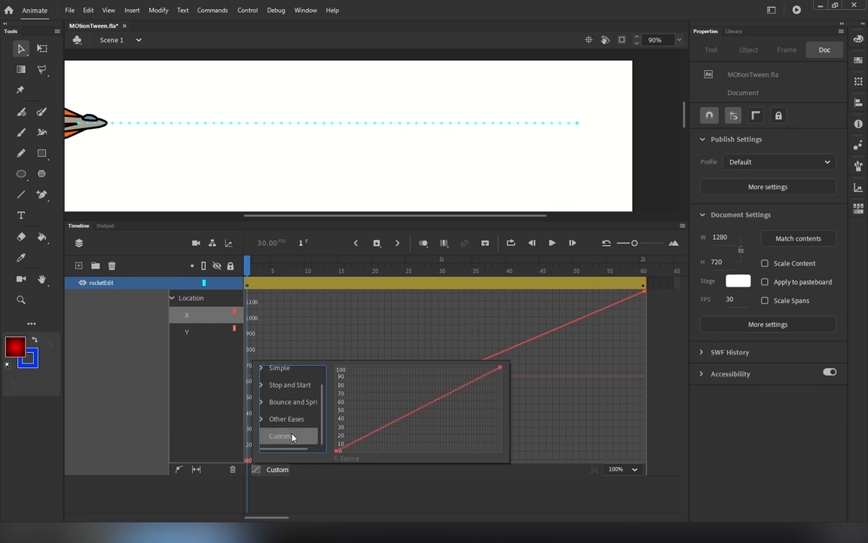
click(360, 439)
click(413, 412)
click(435, 402)
click(480, 380)
drag(480, 381, 485, 416)
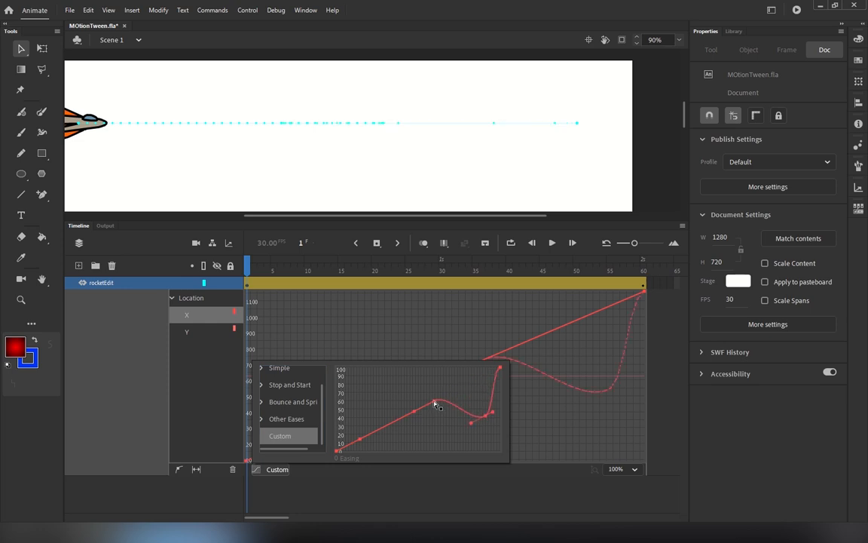
drag(435, 401, 350, 417)
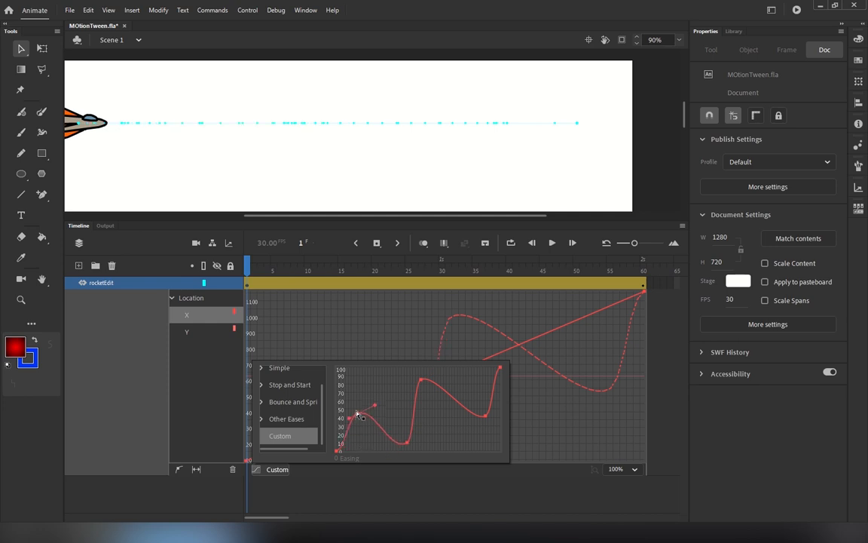
Scrub the playhead through the tween to examine the rocket's motion under the custom ease, and return to frame 1.
click(350, 278)
drag(276, 279, 315, 279)
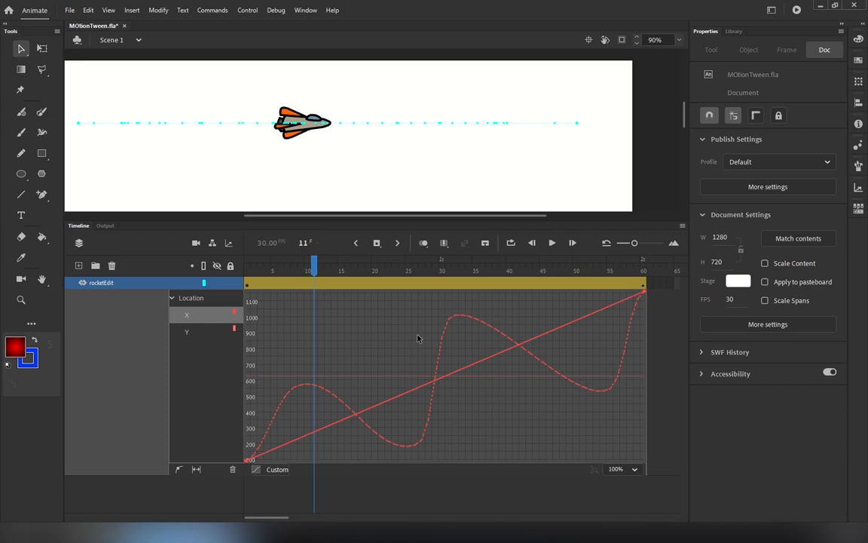
drag(315, 279, 465, 291)
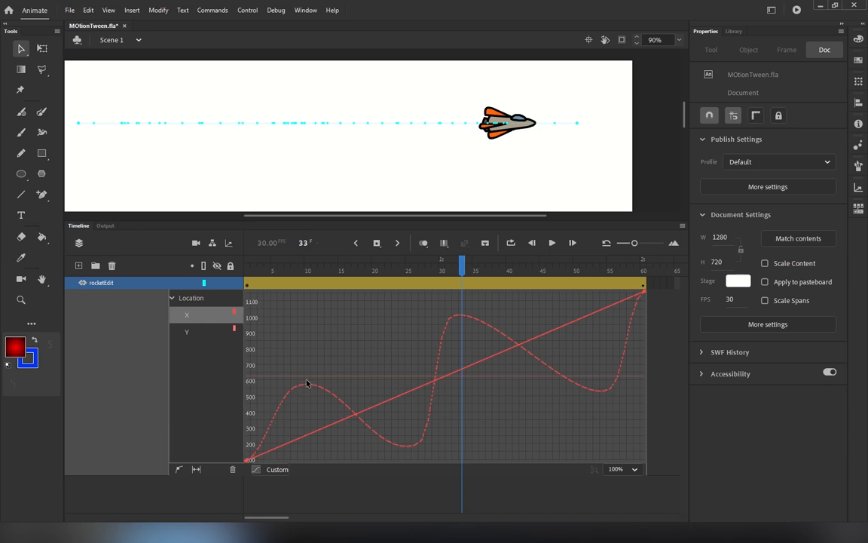
drag(462, 286, 221, 326)
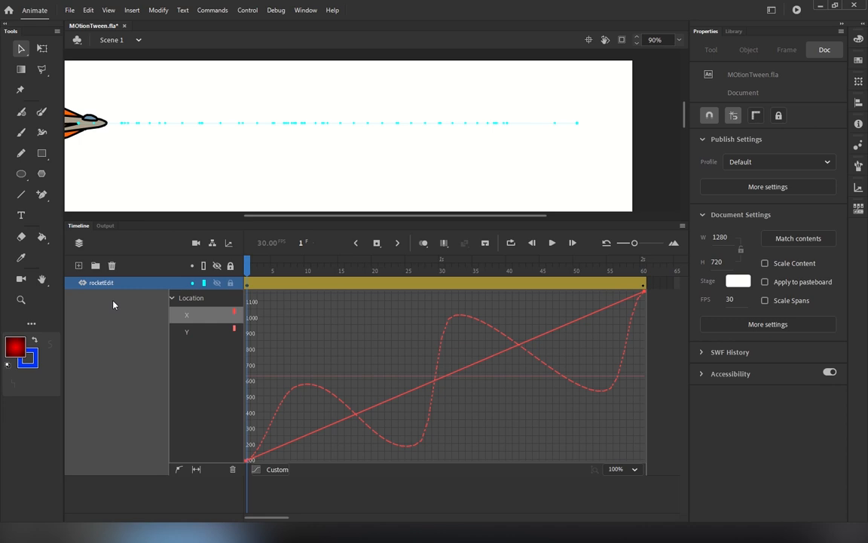
Apply the Simple Fast ease to the X location curve and collapse the Location properties.
click(276, 469)
click(263, 369)
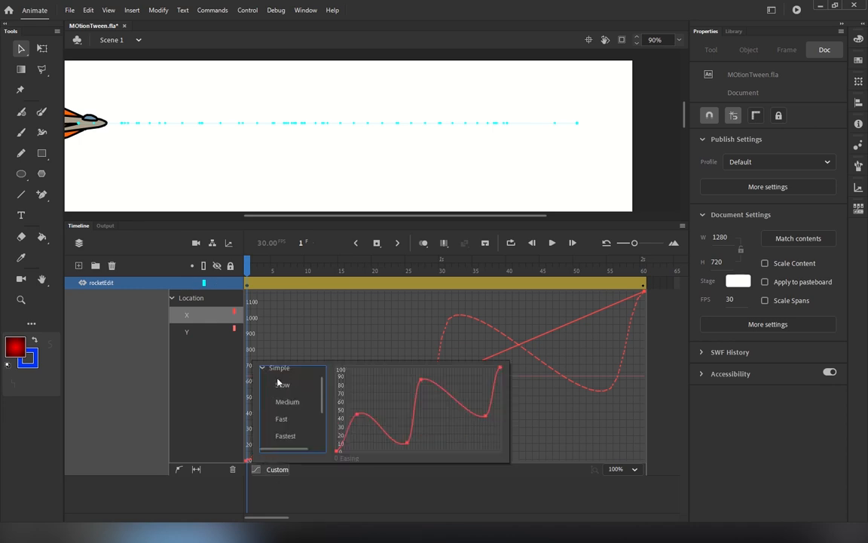
click(287, 401)
click(284, 417)
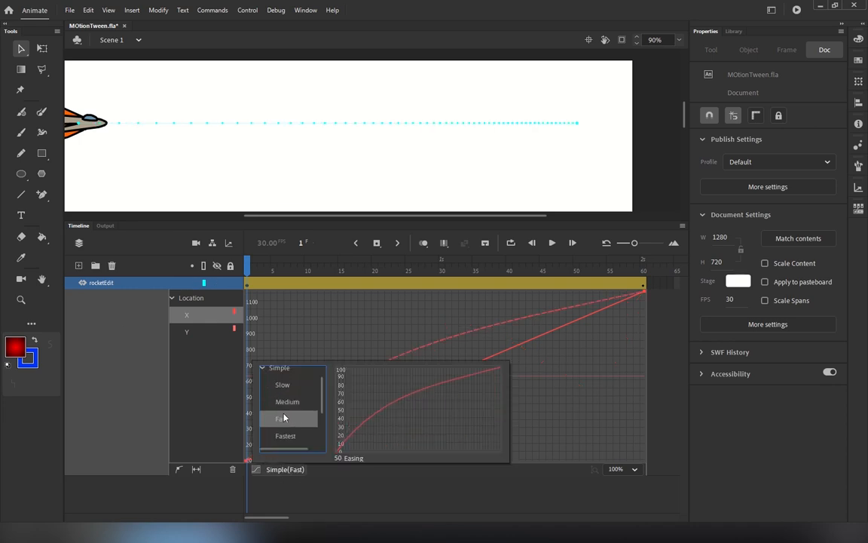
click(411, 301)
click(172, 298)
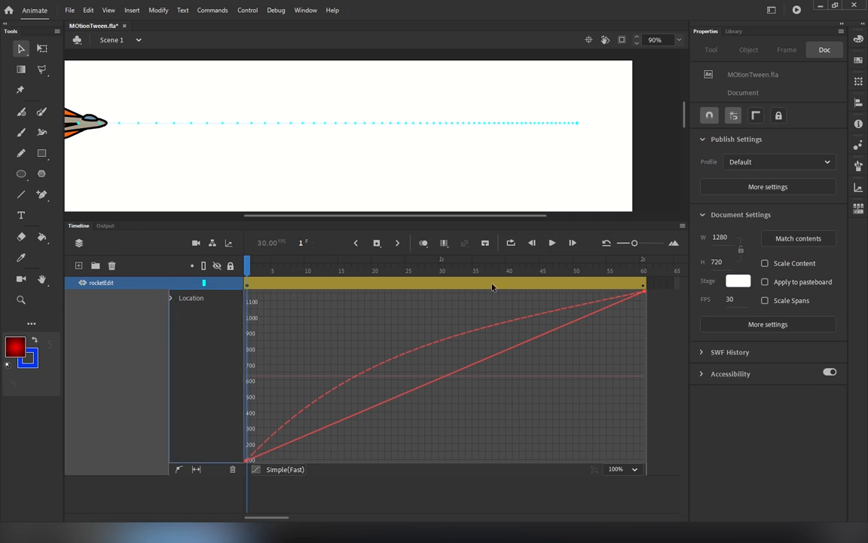
Insert a rotation keyframe at frame 30 of the rocket's motion tween.
click(441, 286)
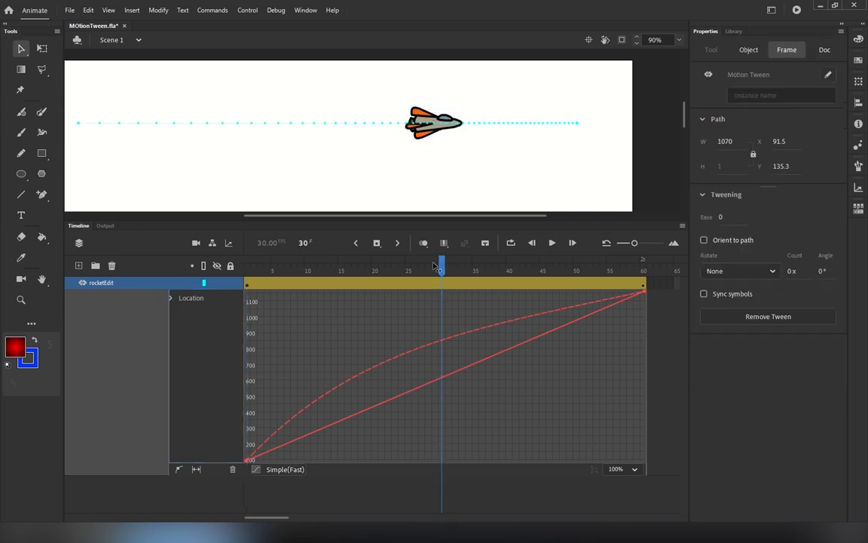
drag(441, 287, 409, 285)
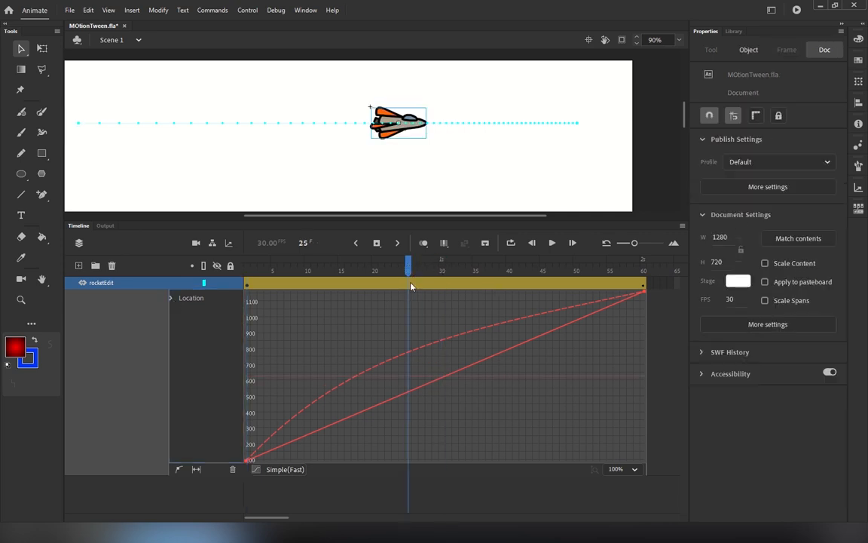
click(443, 282)
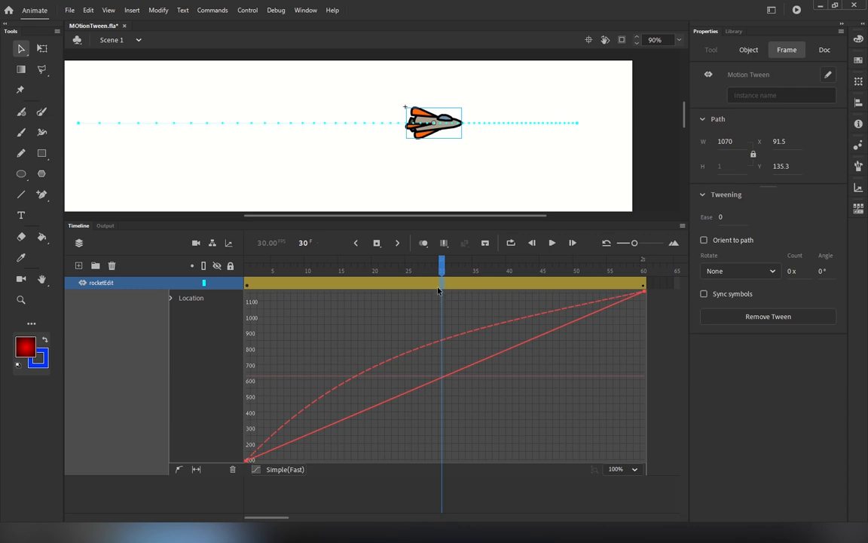
right_click(440, 289)
mouse_move(509, 298)
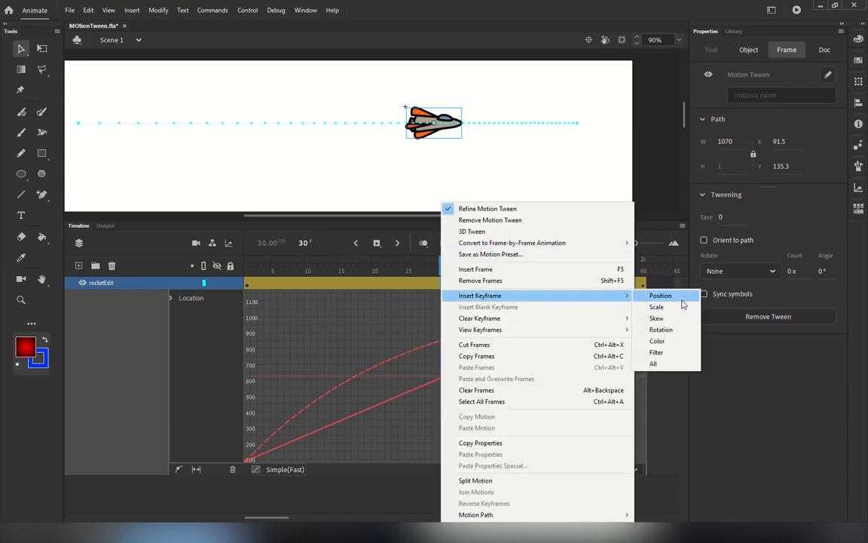
click(660, 329)
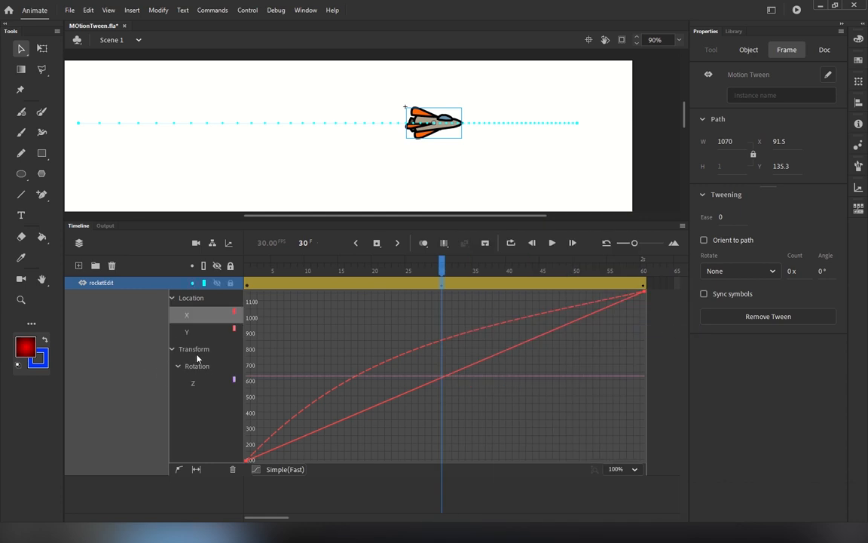
Show the Z rotation curve and set the rocket's rotation at frame 30 to 90 degrees.
click(197, 366)
click(172, 298)
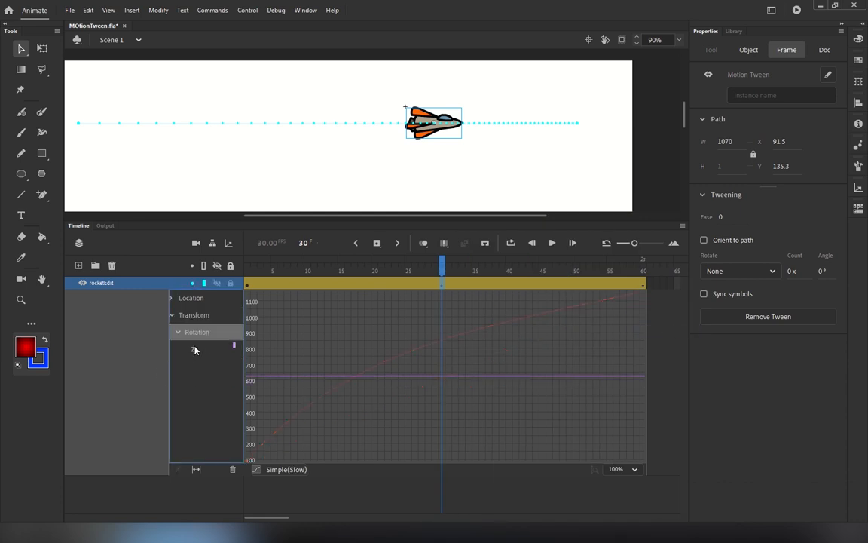
click(195, 351)
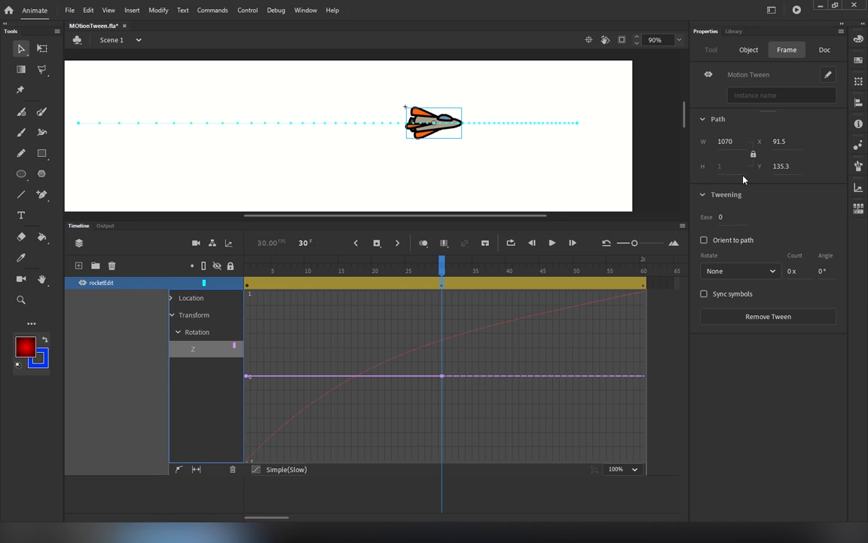
click(448, 134)
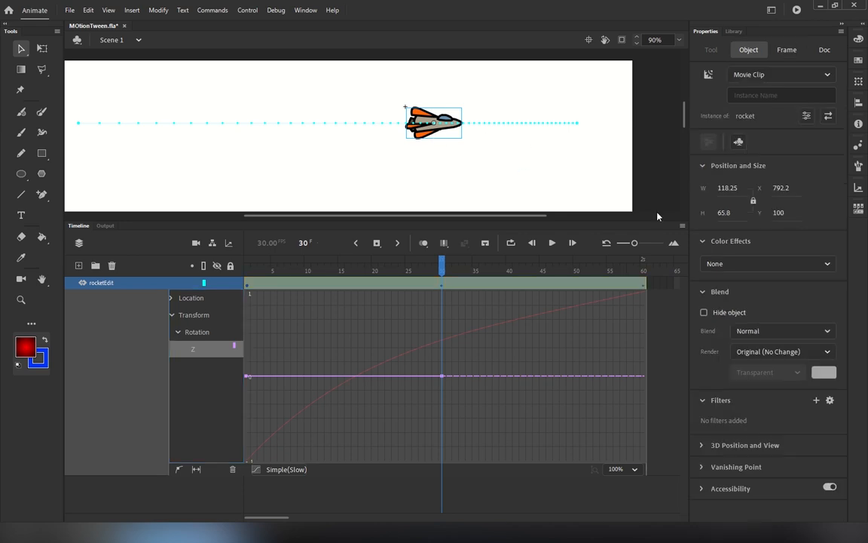
click(859, 80)
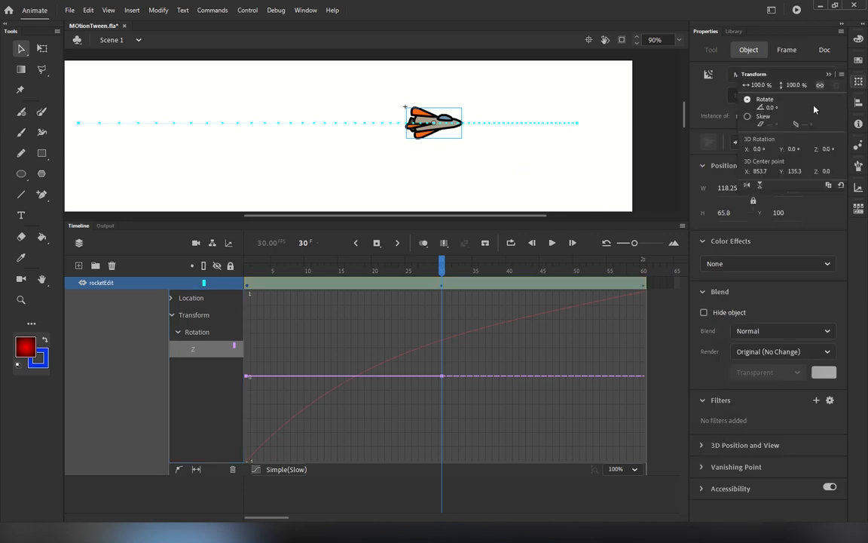
click(770, 107)
text(90)
key(Return)
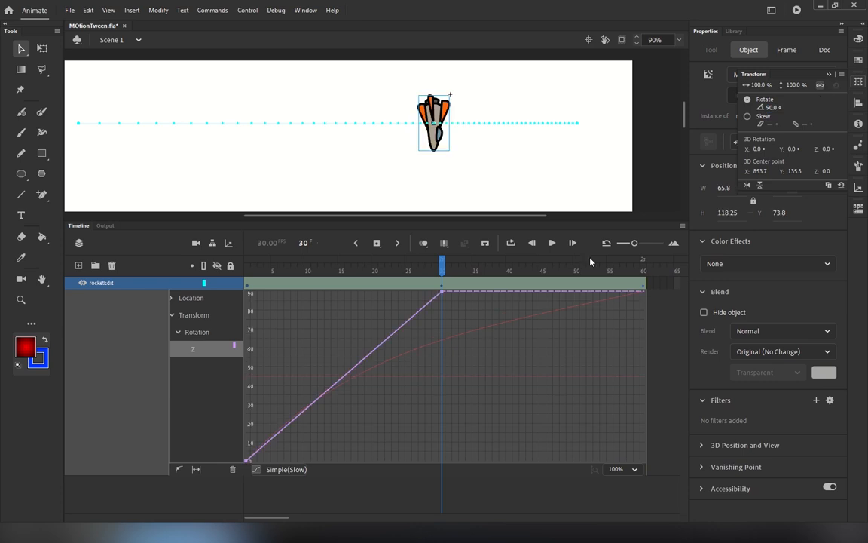
Set the rocket's rotation at frame 60 to 0 degrees.
drag(442, 265, 647, 288)
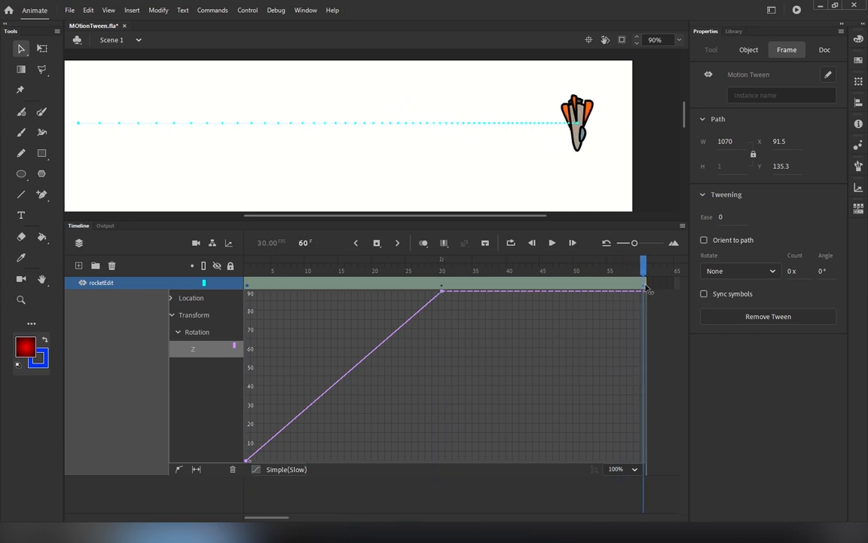
click(581, 148)
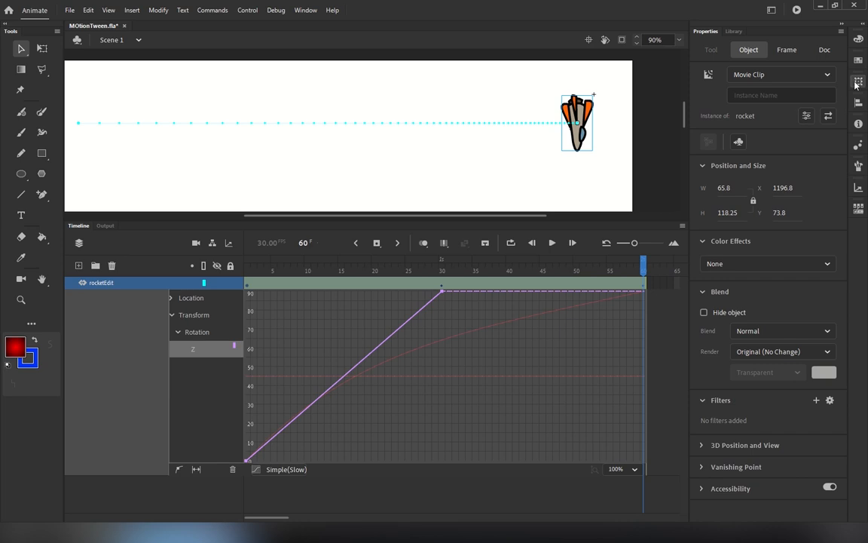
click(858, 81)
click(776, 107)
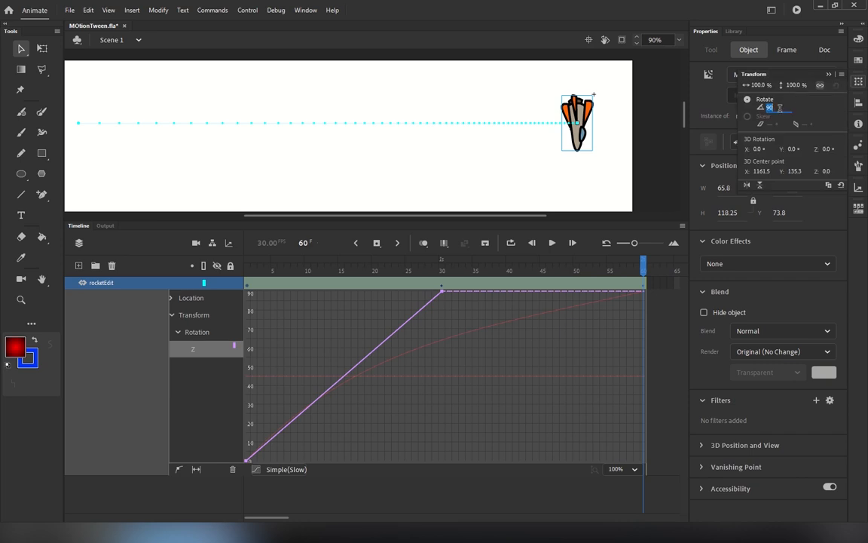
text(0)
key(Return)
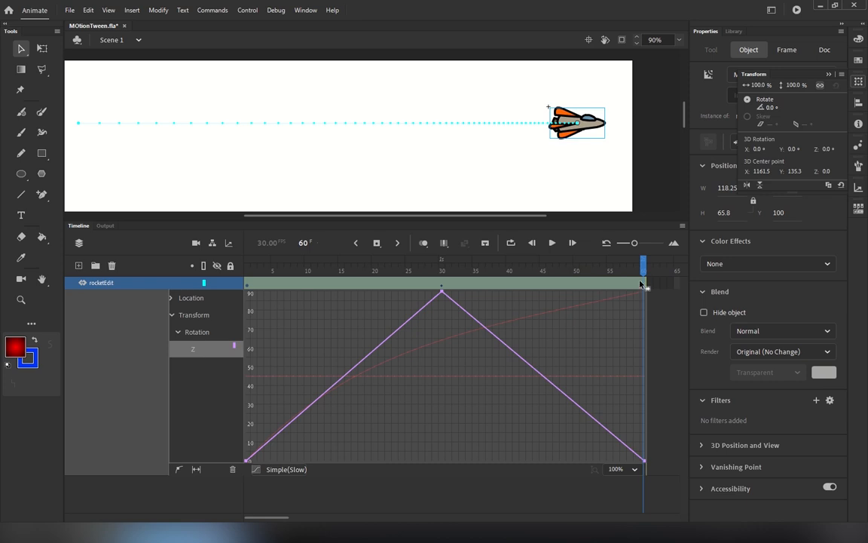
Return to frame 30 and apply the Simple Fast ease to the Z rotation curve.
click(442, 286)
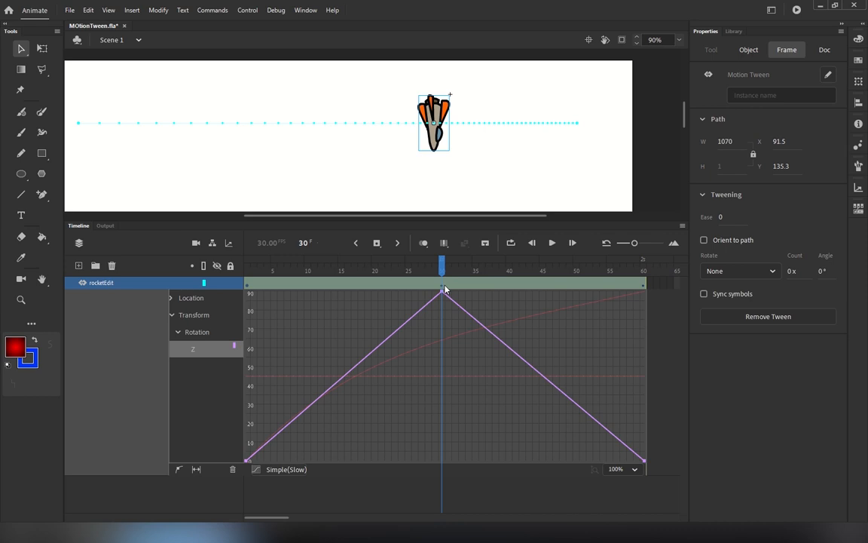
drag(442, 265, 438, 337)
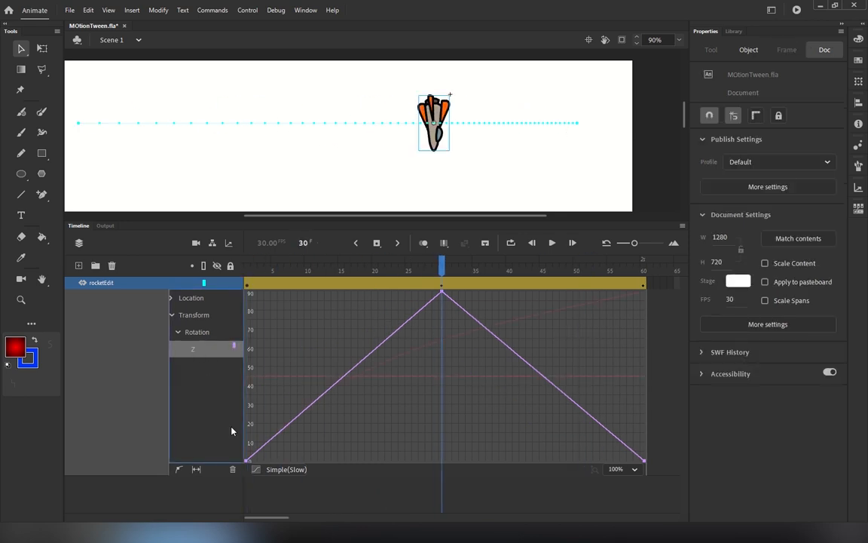
click(283, 470)
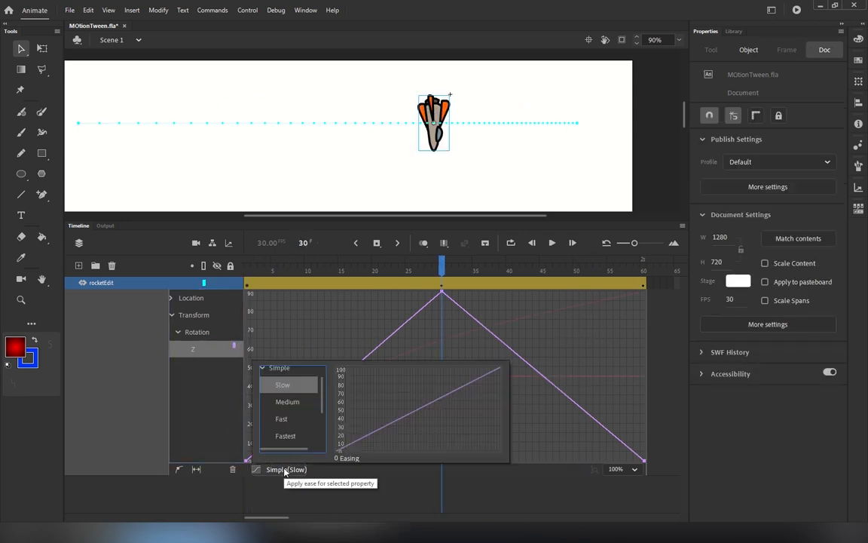
click(296, 421)
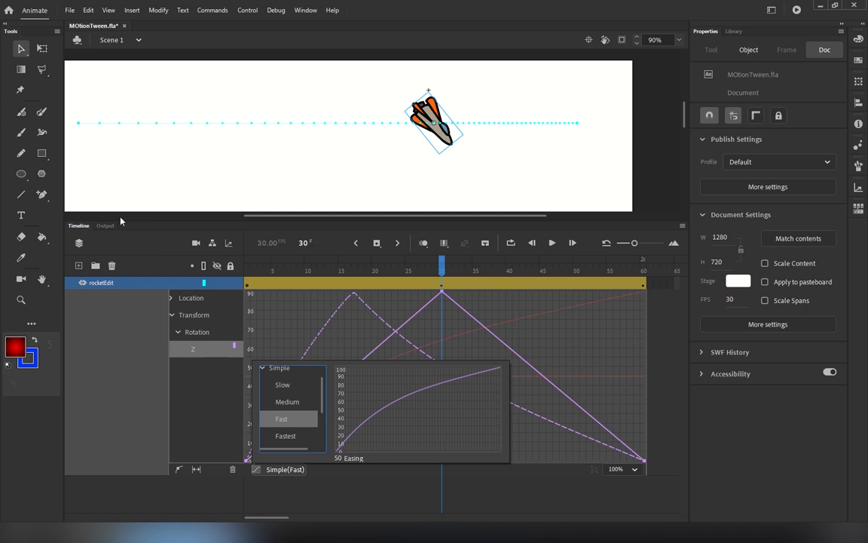
click(126, 240)
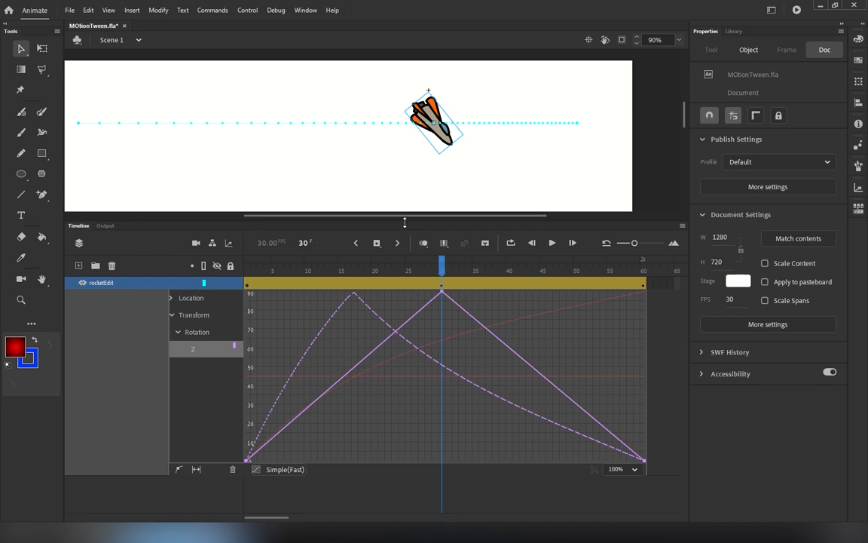
Close the rocket layer's motion editor and place the alien symbol from the library on a new layer near the stage's upper-left corner.
drag(404, 223, 384, 343)
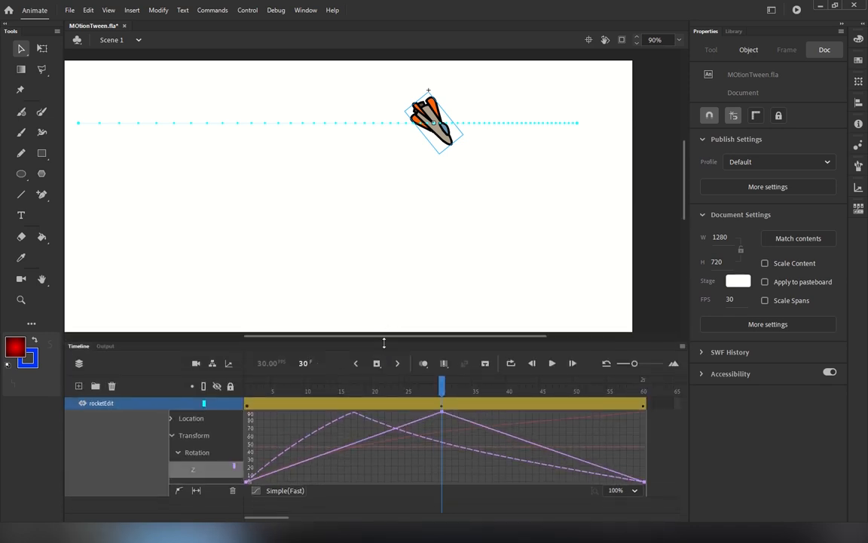
double_click(287, 406)
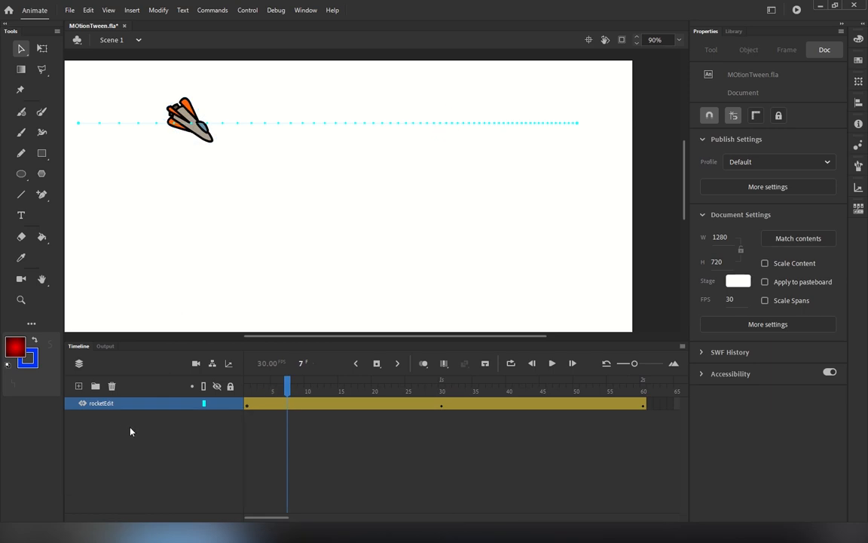
click(78, 386)
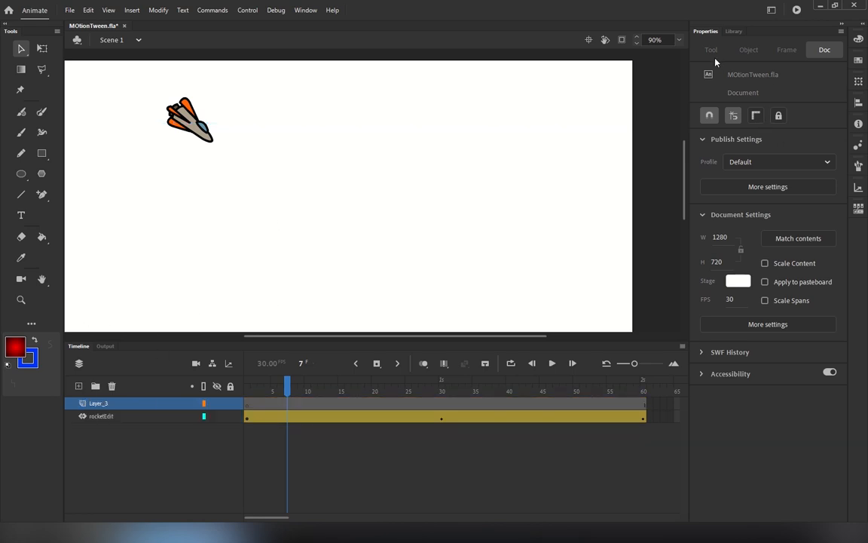
click(734, 31)
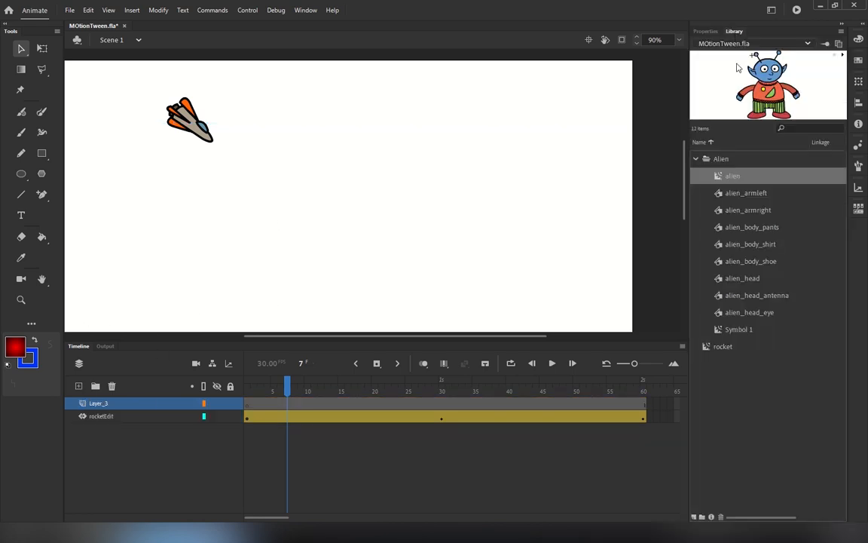
drag(716, 175, 89, 98)
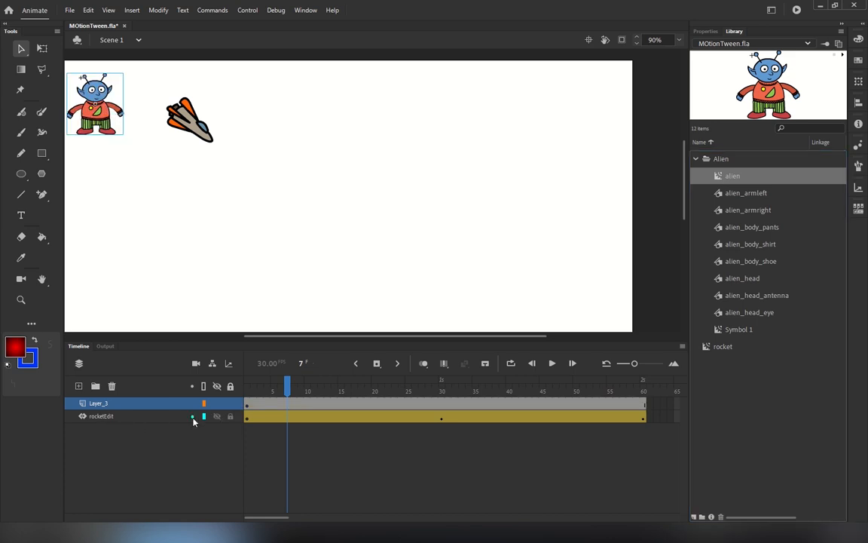
Hide and lock the rocketEdit layer and fit the stage in the window.
click(218, 419)
click(679, 40)
click(637, 48)
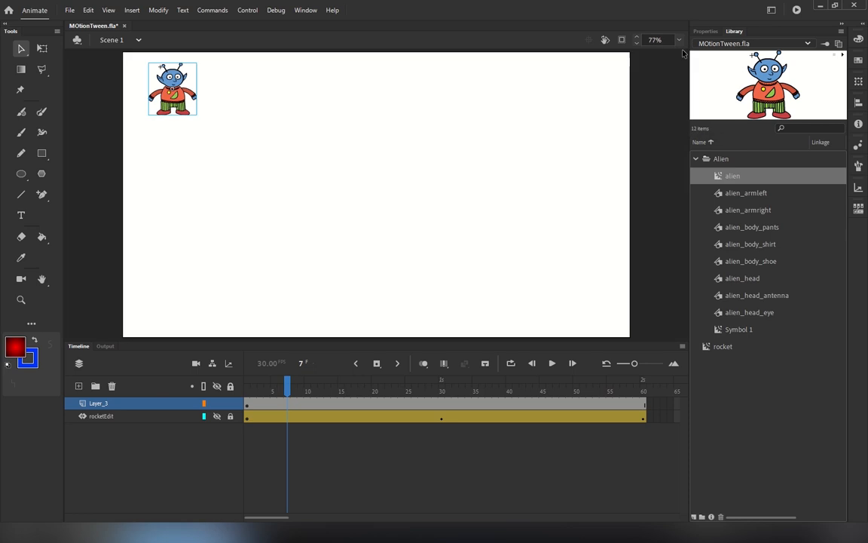
Show the motion presets, enlarge their list and look through the default presets.
click(857, 148)
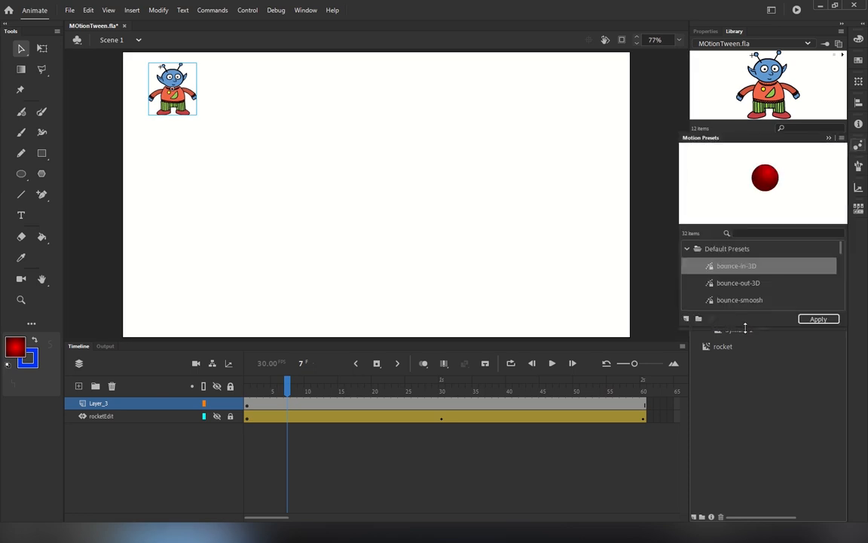
drag(742, 326, 751, 471)
scroll(739, 388, down, 10)
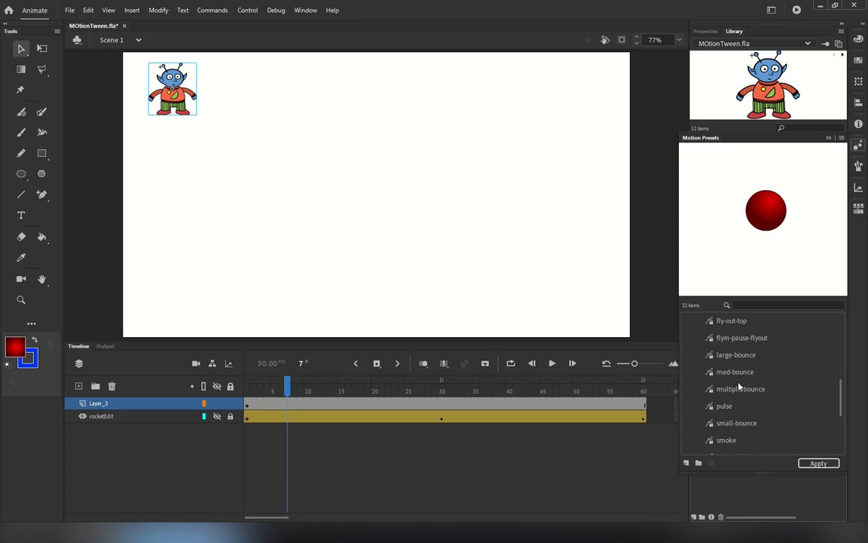
scroll(738, 391, up, 5)
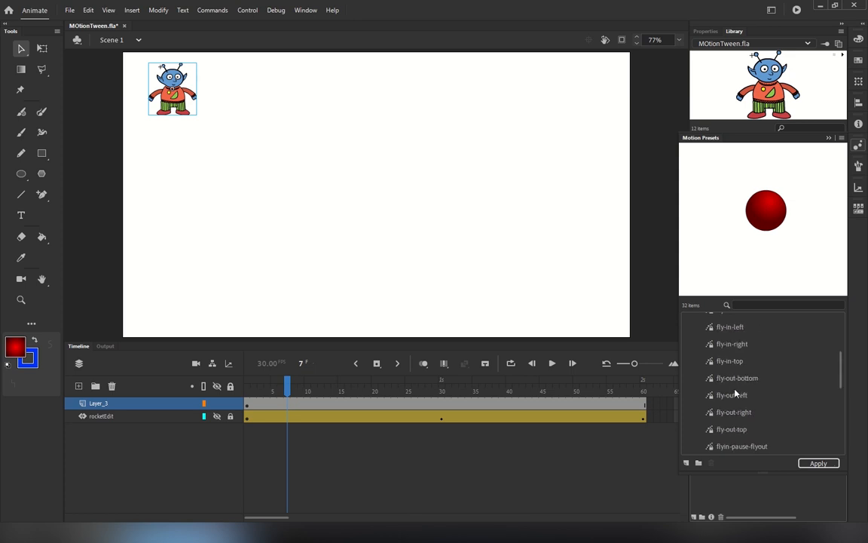
scroll(737, 388, up, 2)
scroll(737, 377, up, 1)
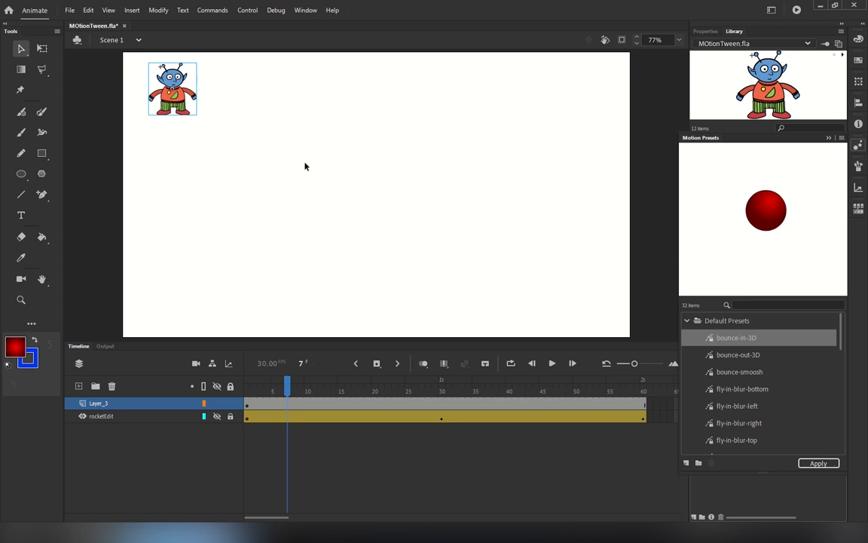
Select the alien on the stage at frame 1 and apply the bounce-in-3D motion preset to it.
click(817, 464)
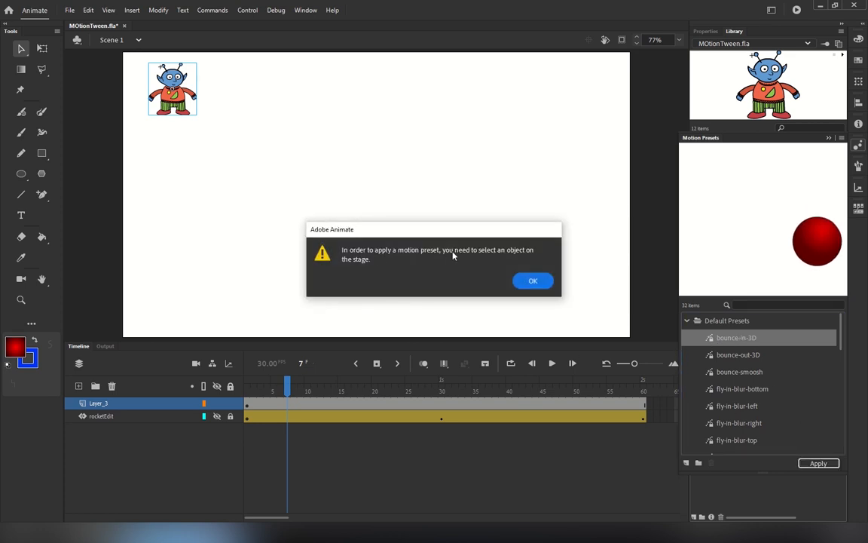
click(543, 281)
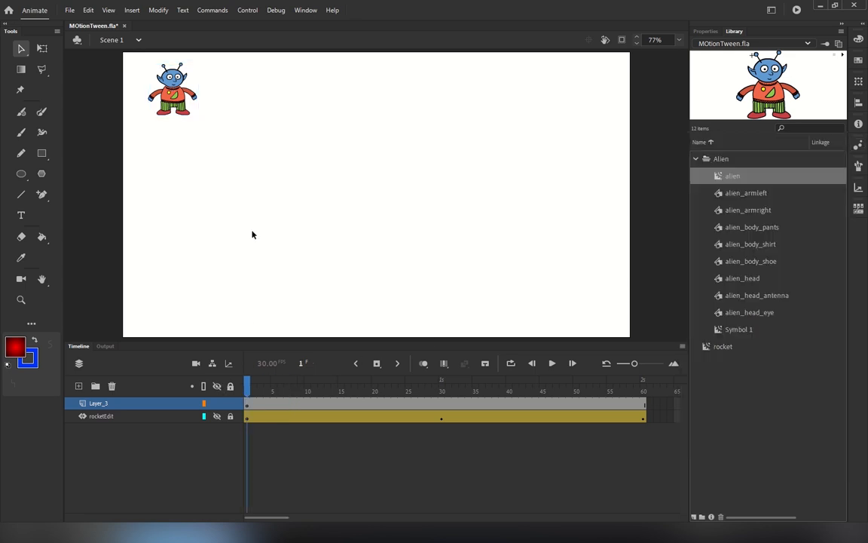
click(156, 99)
click(860, 146)
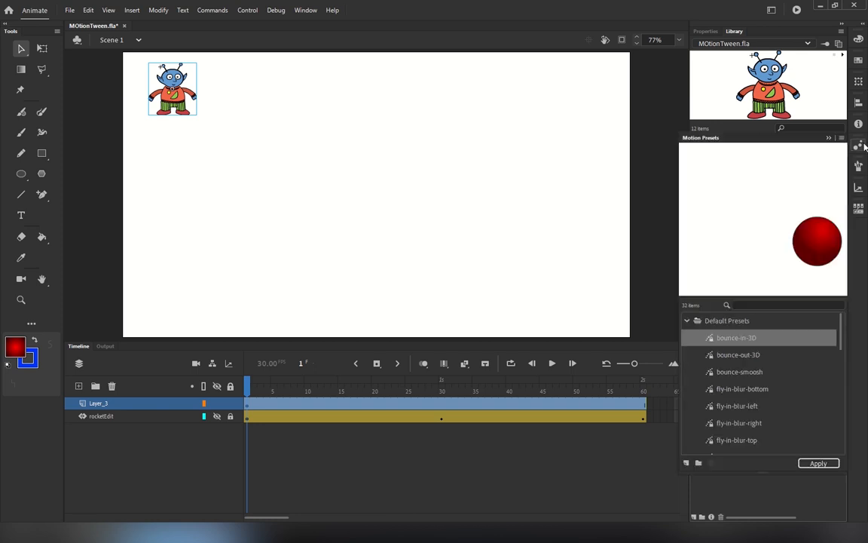
click(805, 463)
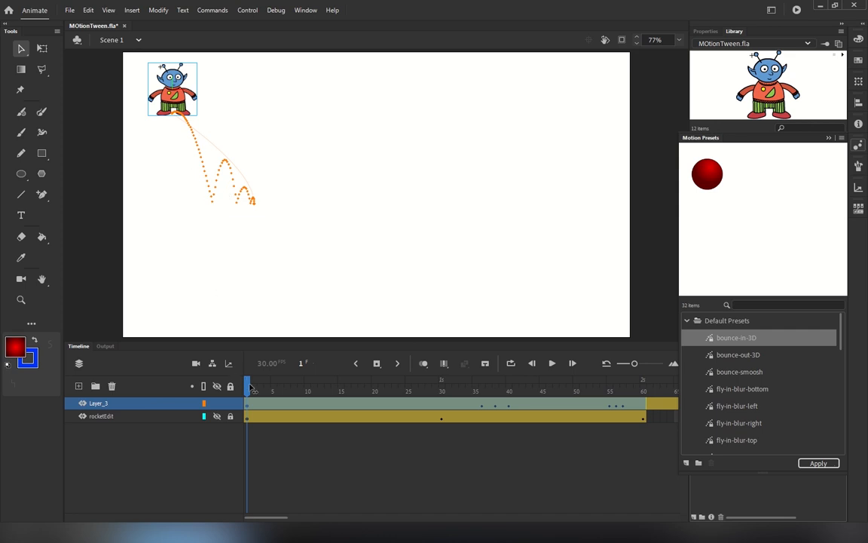
Fit the alien's whole tween in the timeline and preview the bounce by scrubbing and playing it from frame 1.
drag(251, 387, 645, 416)
drag(635, 363, 631, 363)
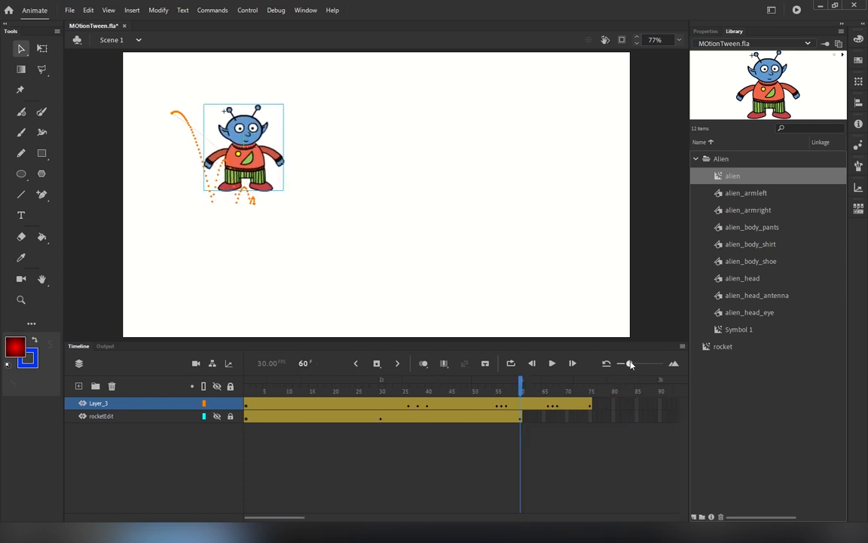
drag(520, 383, 390, 386)
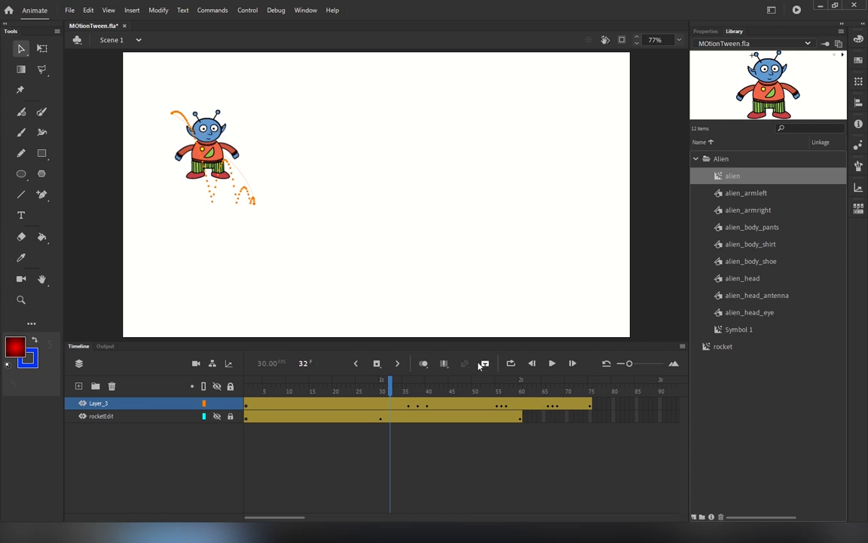
click(357, 365)
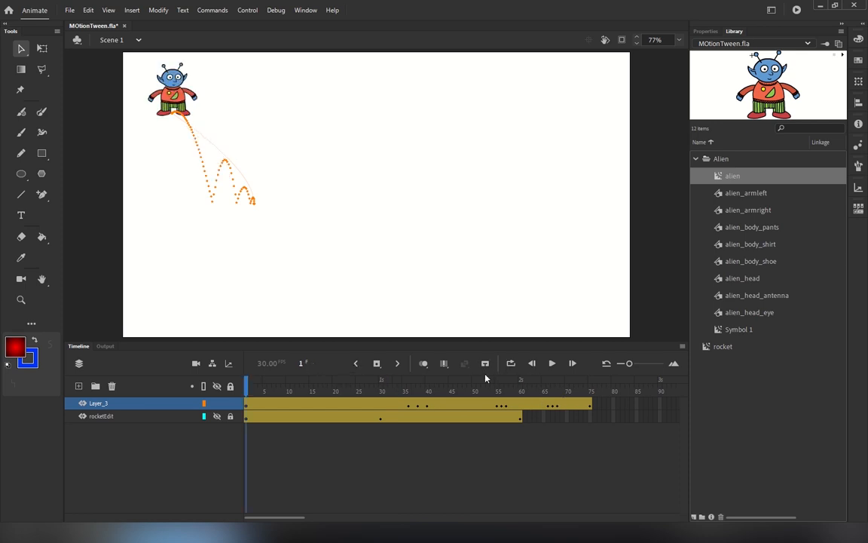
click(551, 364)
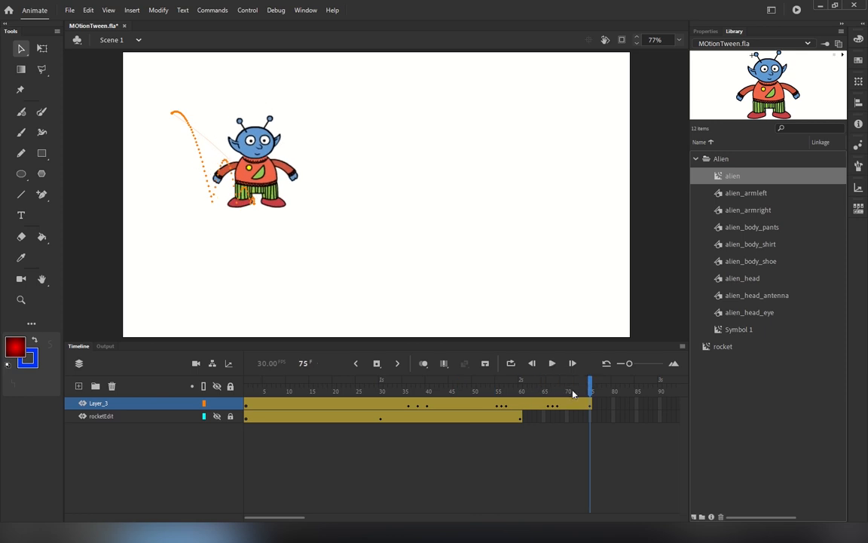
click(590, 408)
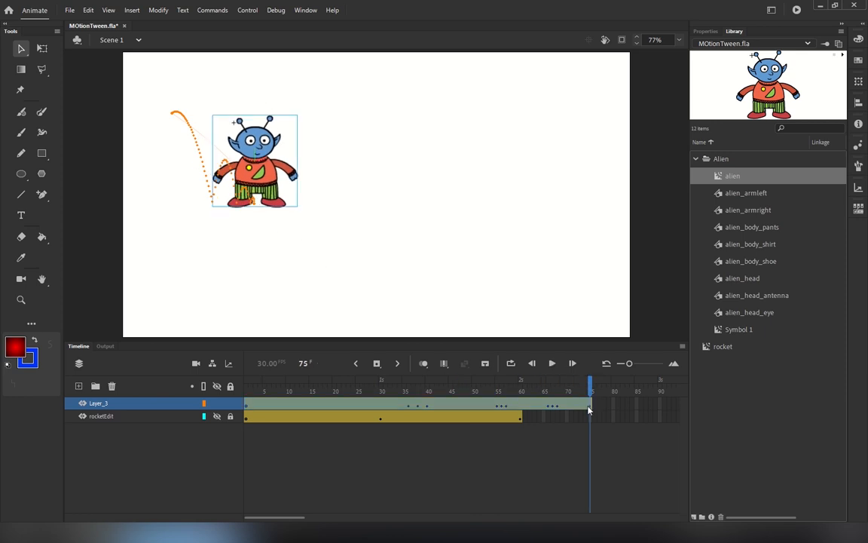
Open the alien tween's motion editor, make the timeline taller and compare the Scale X and Scale Y curves.
double_click(262, 407)
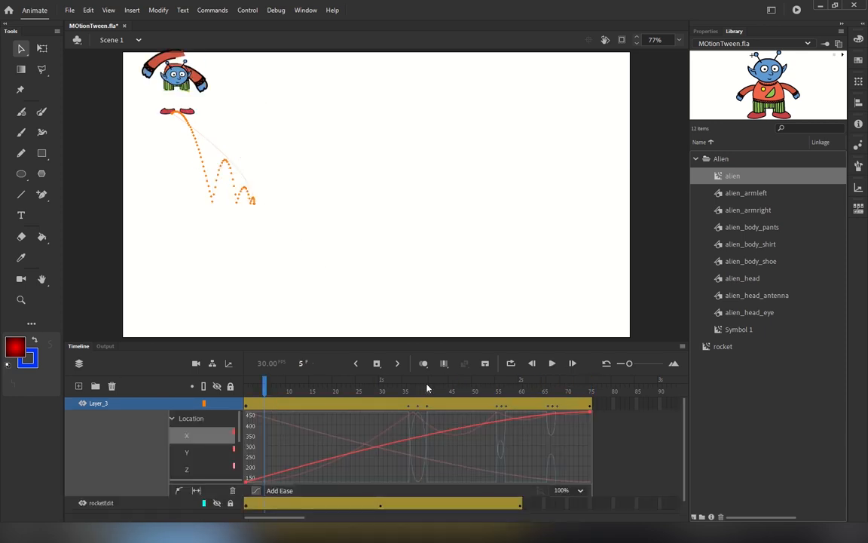
drag(462, 342, 461, 120)
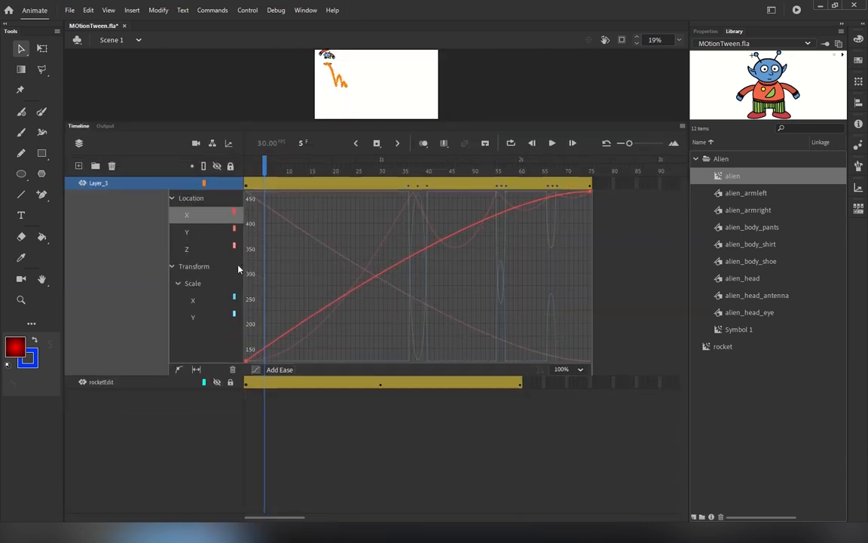
click(199, 302)
click(197, 322)
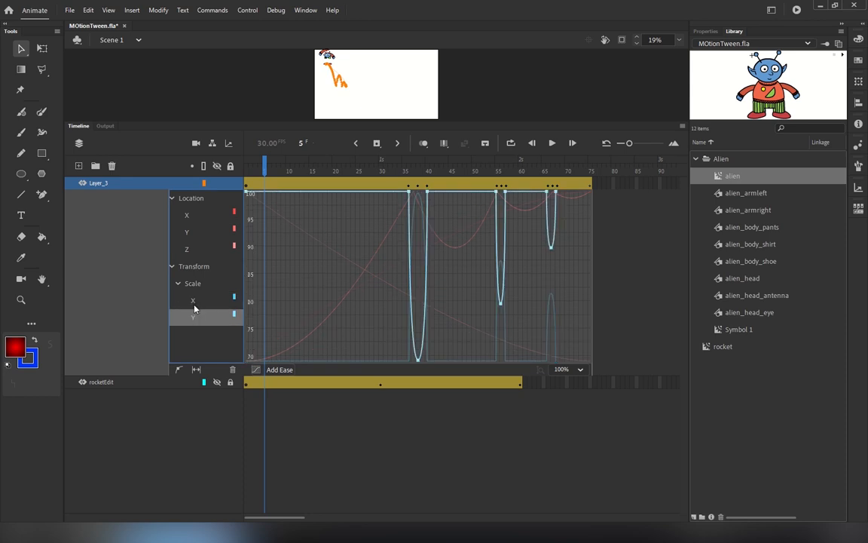
click(195, 305)
click(196, 321)
click(194, 300)
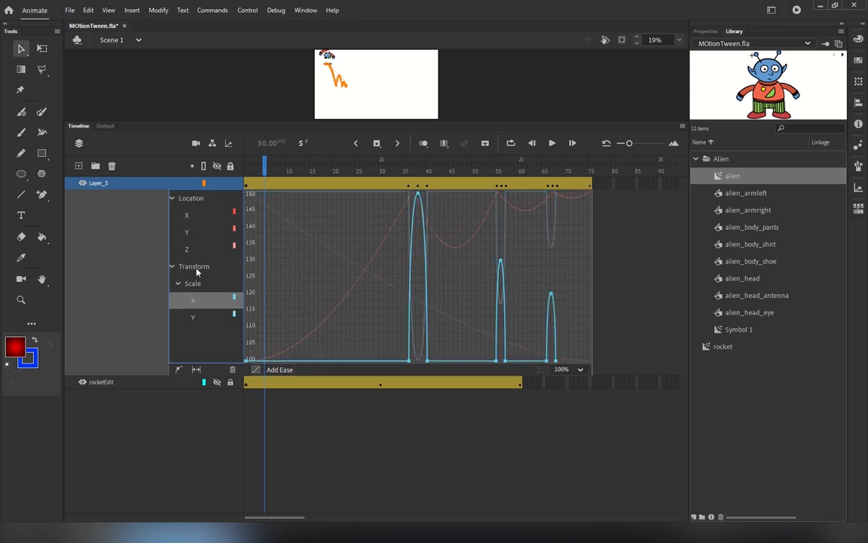
Examine the alien's Location Z, Y and X curves, scrub to frame 35 and collapse the Scale properties.
click(188, 247)
click(187, 232)
click(187, 216)
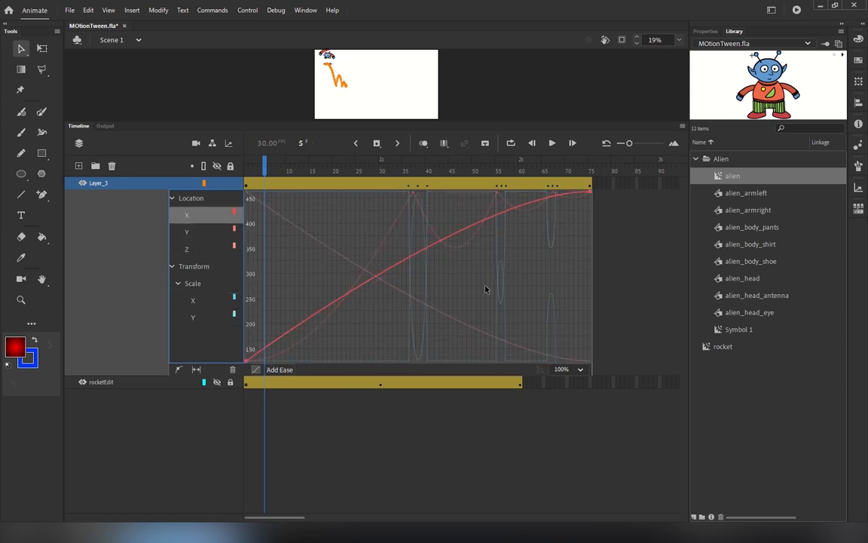
drag(264, 167, 405, 169)
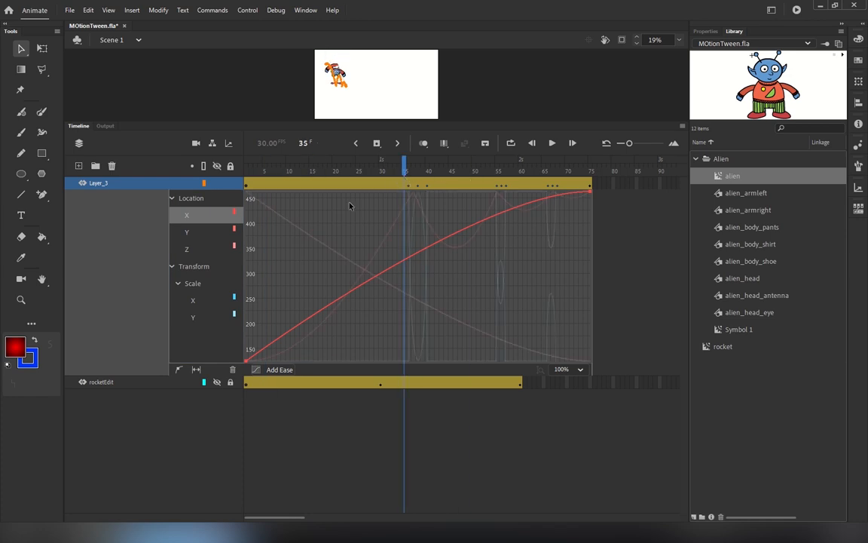
click(178, 284)
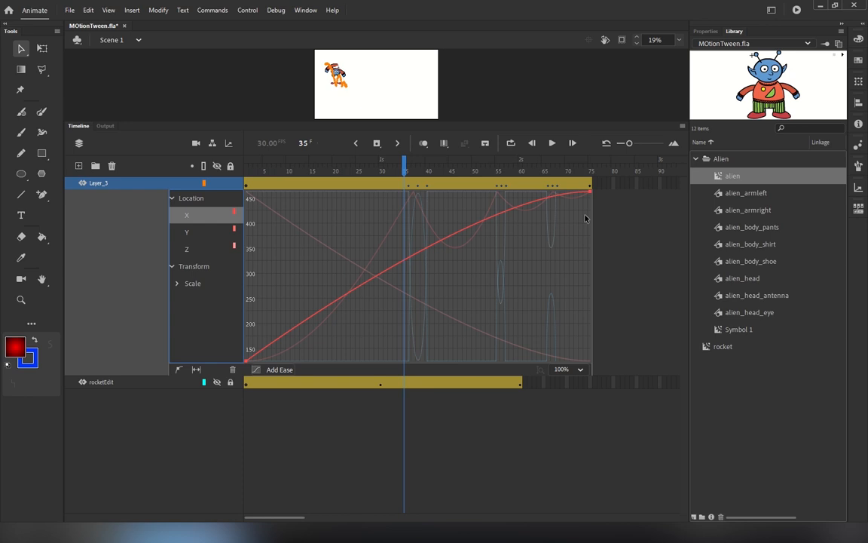
Close the alien layer's motion editor and shrink the timeline to enlarge the stage view.
double_click(443, 184)
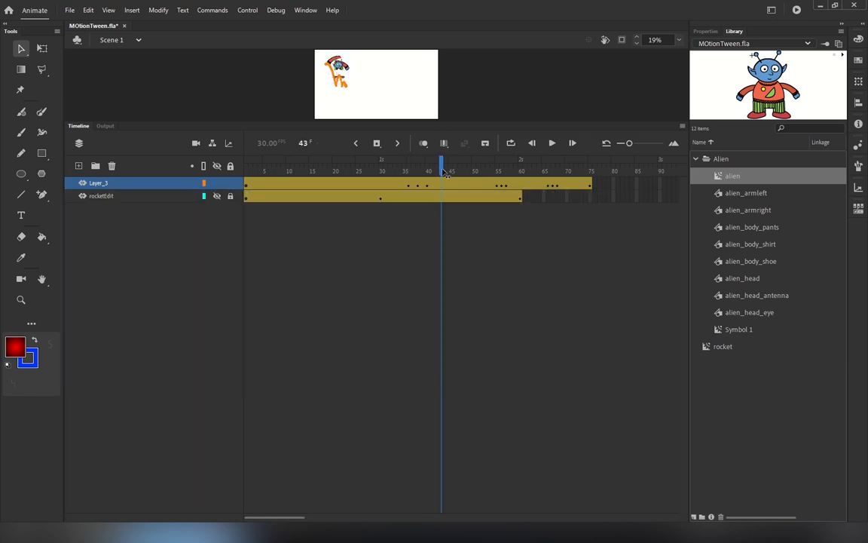
drag(443, 169, 226, 181)
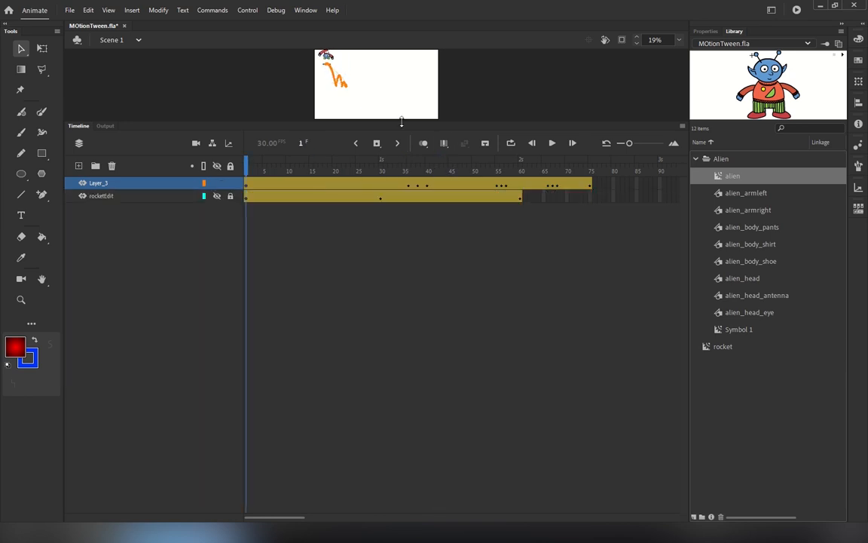
drag(401, 121, 413, 368)
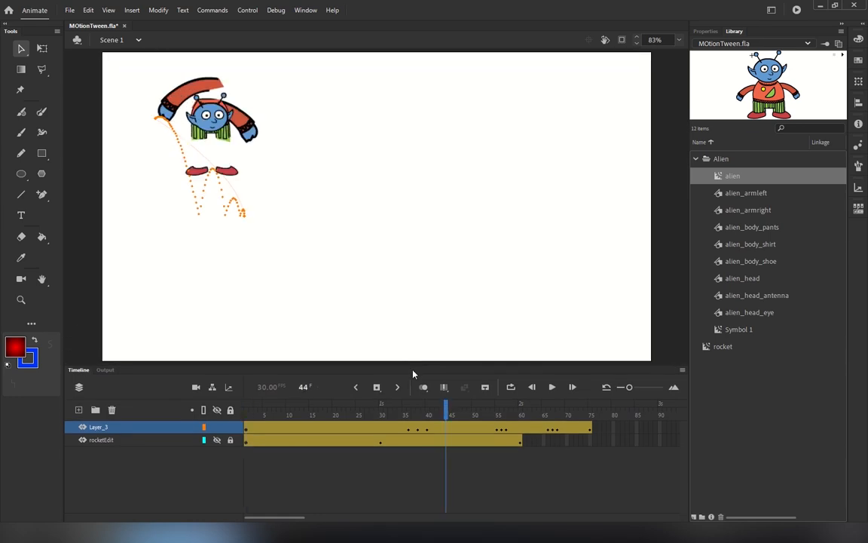
Undo the bounce-in-3D preset on the alien.
key(ctrl+z)
key(ctrl+z)
key(ctrl+z)
key(ctrl+z)
key(ctrl+z)
key(ctrl+z)
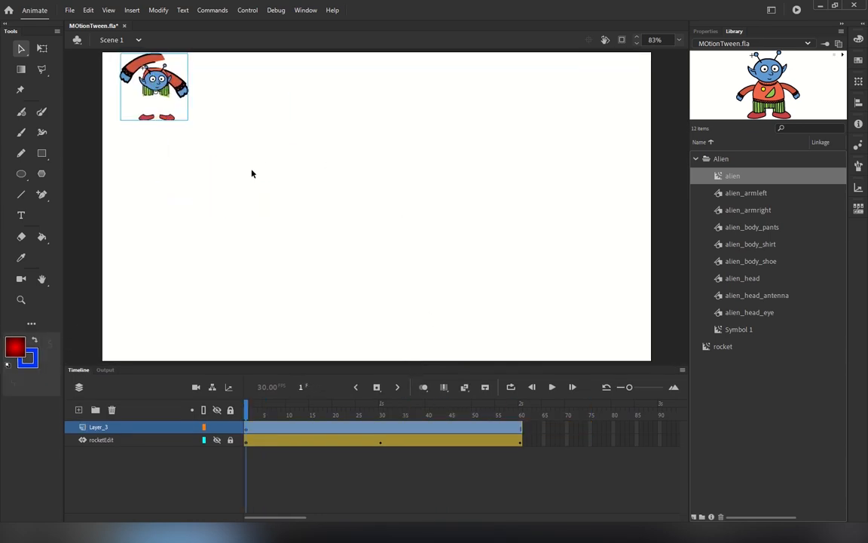
Delete the alien from Layer_3 and place the rocket symbol from the library near the stage's upper-left corner.
click(254, 202)
click(165, 83)
key(Delete)
click(722, 346)
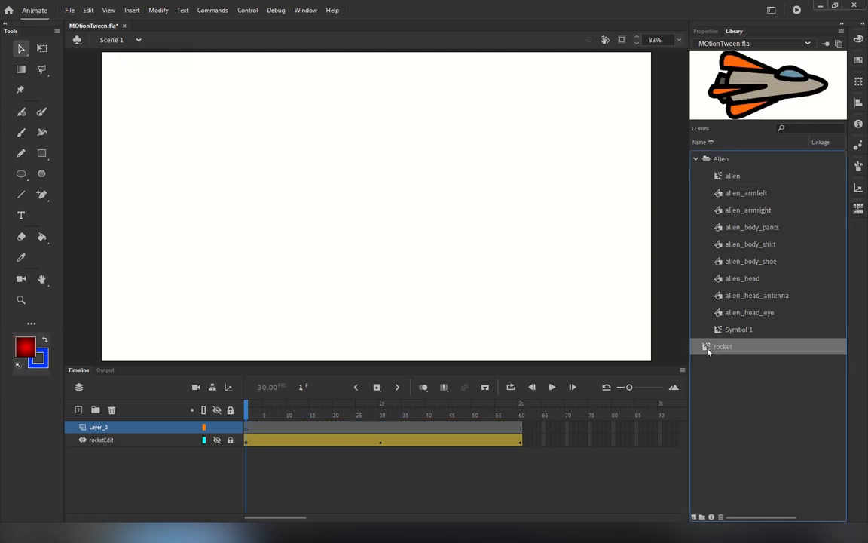
drag(709, 351, 151, 86)
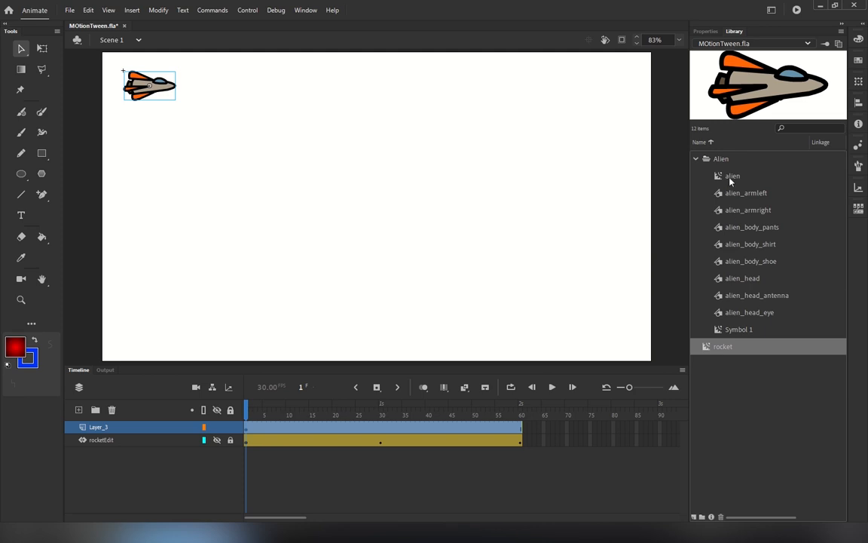
Apply the fly-in-blur-left motion preset to the new rocket on Layer_3.
click(709, 32)
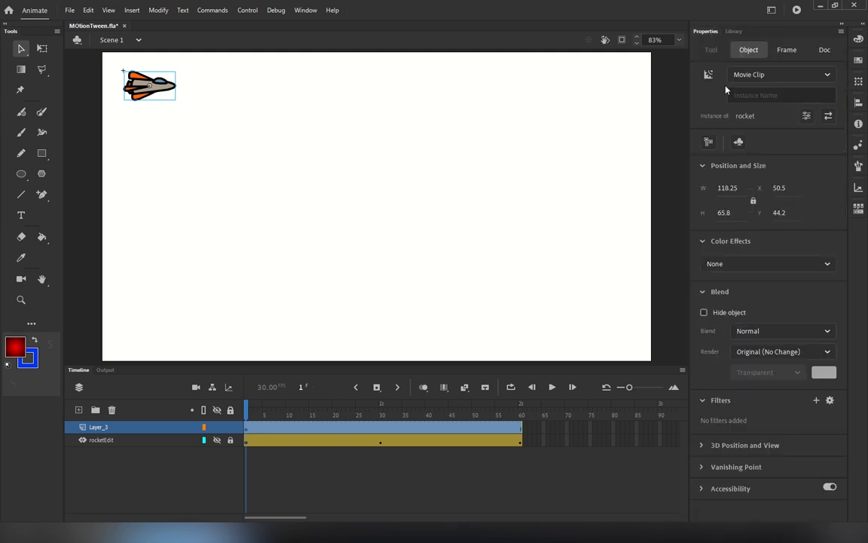
click(858, 145)
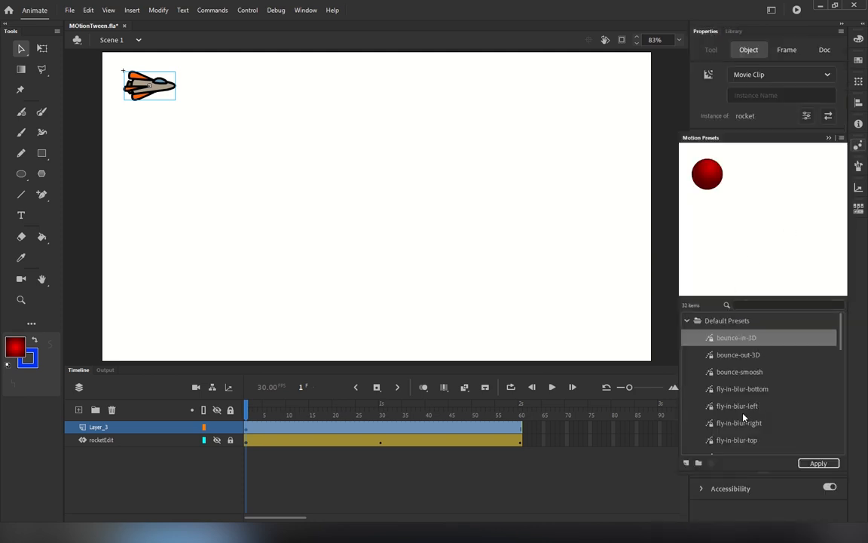
click(718, 407)
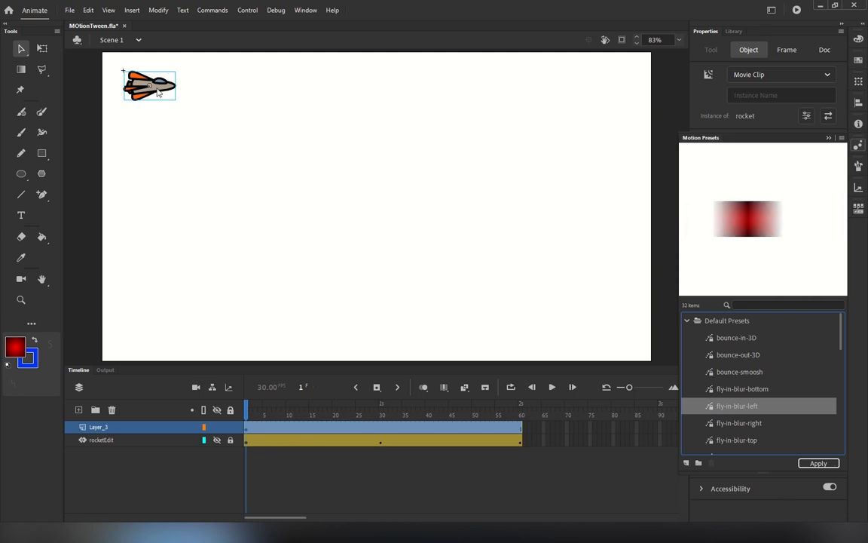
click(818, 462)
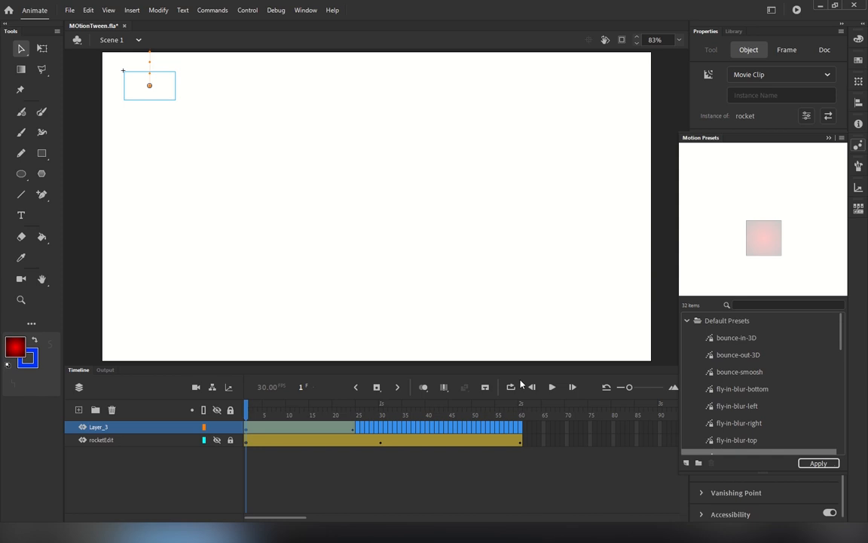
click(724, 405)
click(814, 463)
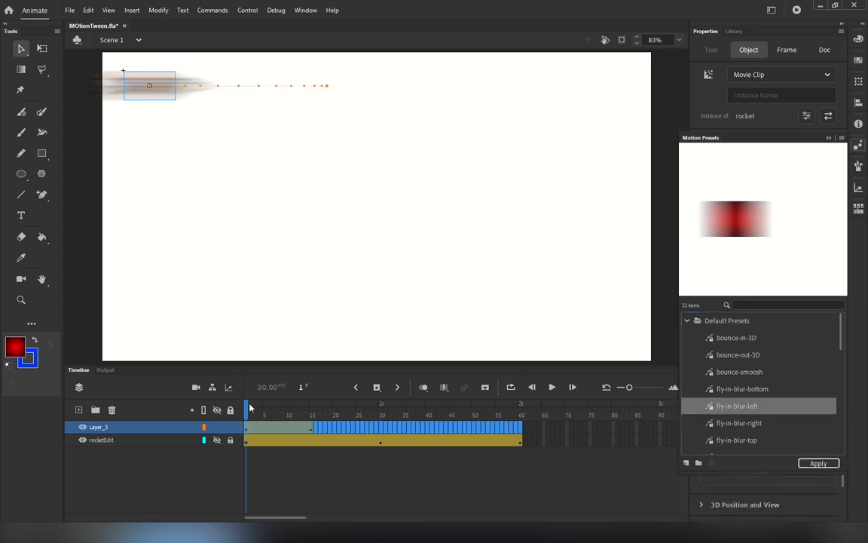
Stretch the rocket's tween on Layer_3 to end at frame 60, scrub through the motion and return to frame 1.
drag(250, 408, 521, 427)
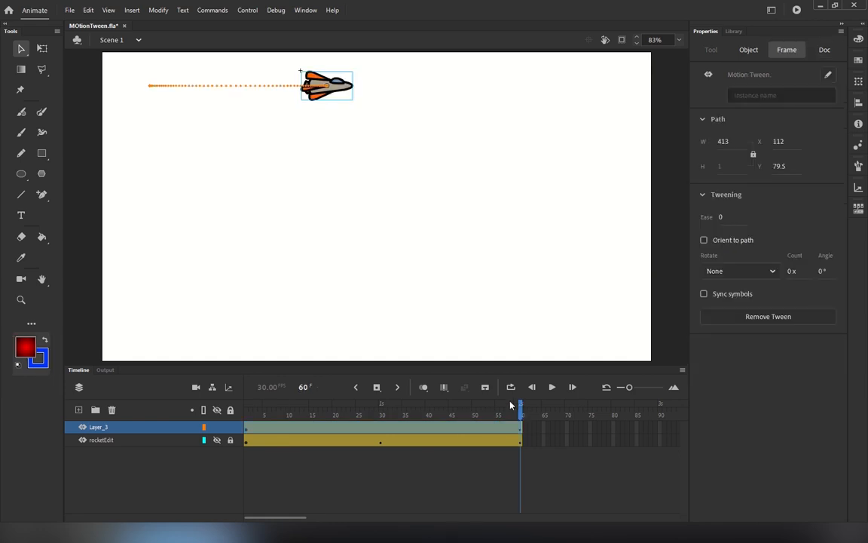
drag(317, 413, 419, 423)
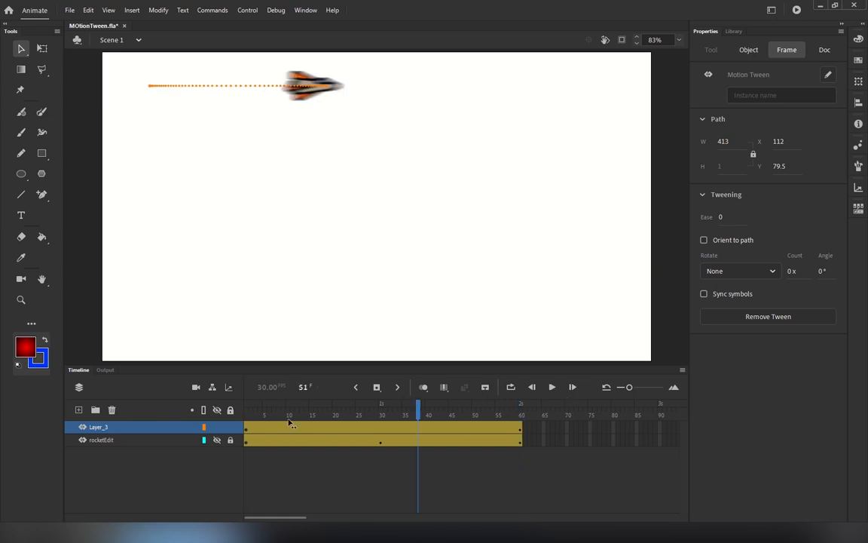
drag(289, 422, 2, 305)
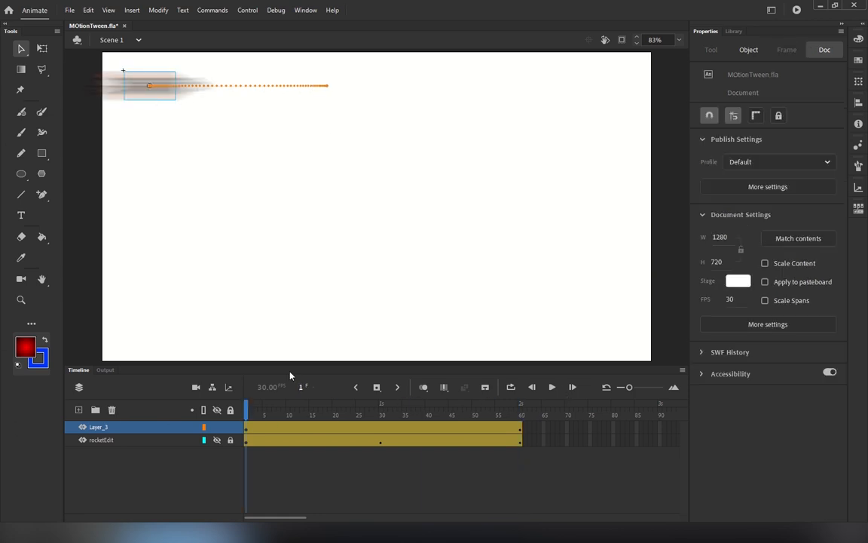
drag(254, 403, 34, 434)
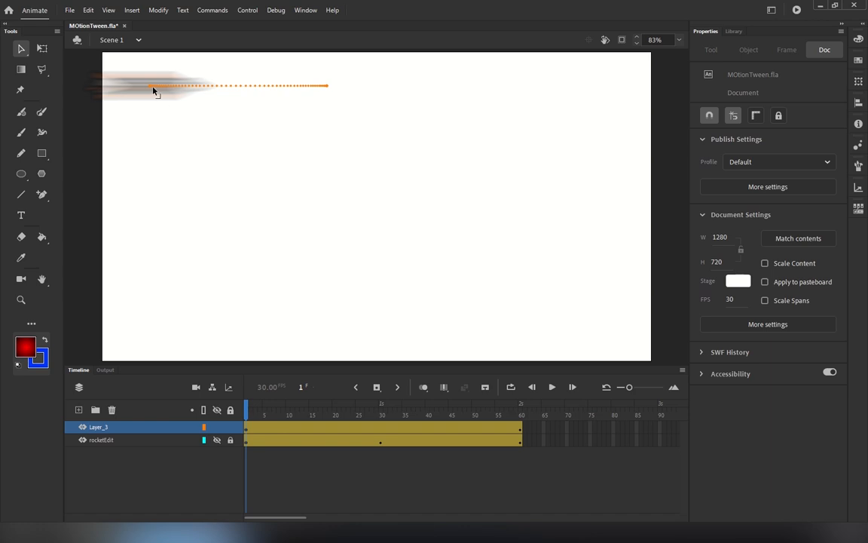